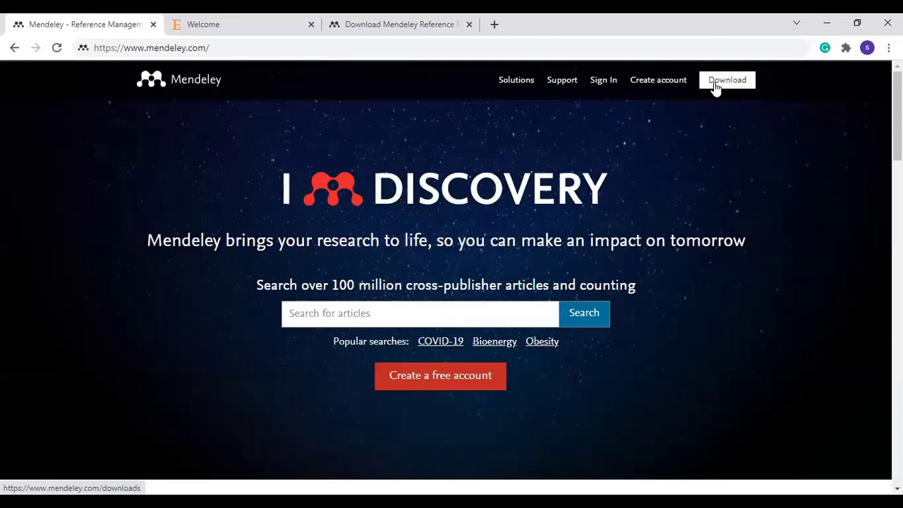
- Download Mendeley Reference Manager for Windows from the Mendeley download page and run the downloaded installer
{"action": "left_click", "coordinate": [366, 32]}
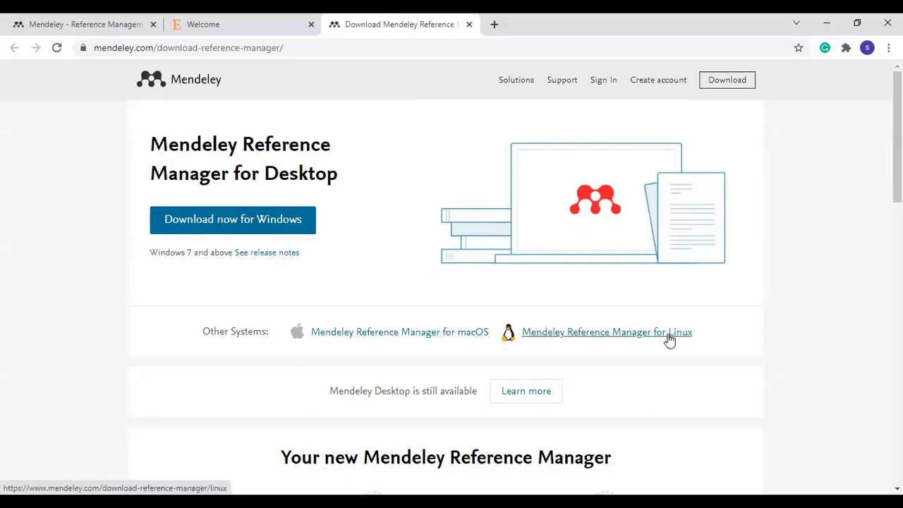
{"action": "left_click", "coordinate": [267, 223]}
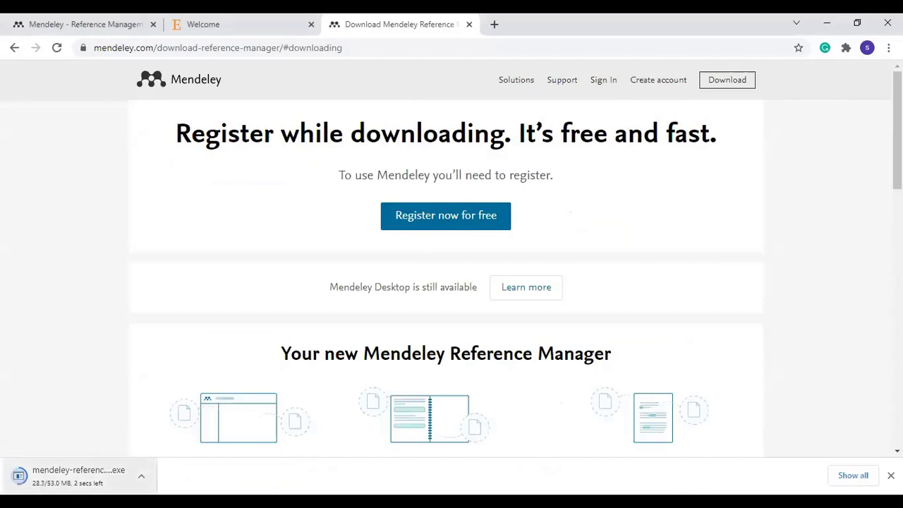
{"action": "left_click", "coordinate": [39, 480]}
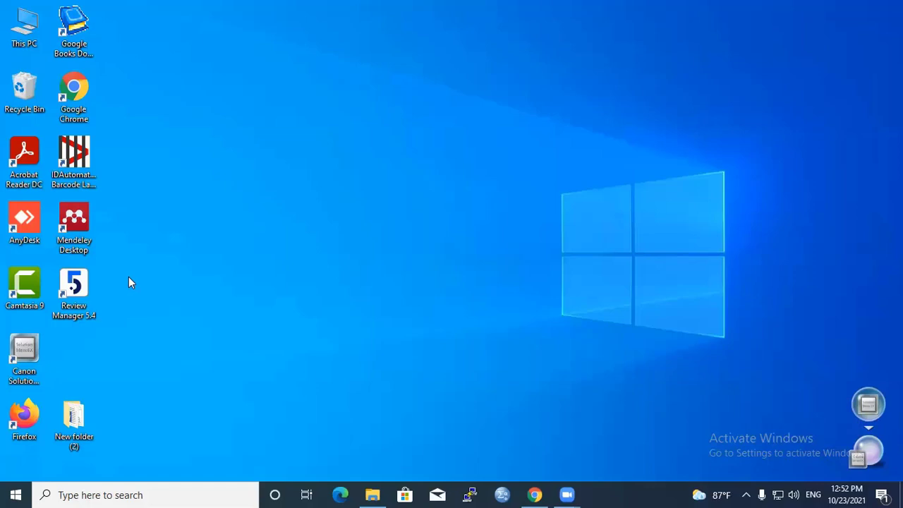
- Launch Mendeley Desktop from the desktop and sign in with the account e-mail and password, with Stay signed in enabled
{"action": "double_click", "coordinate": [77, 223]}
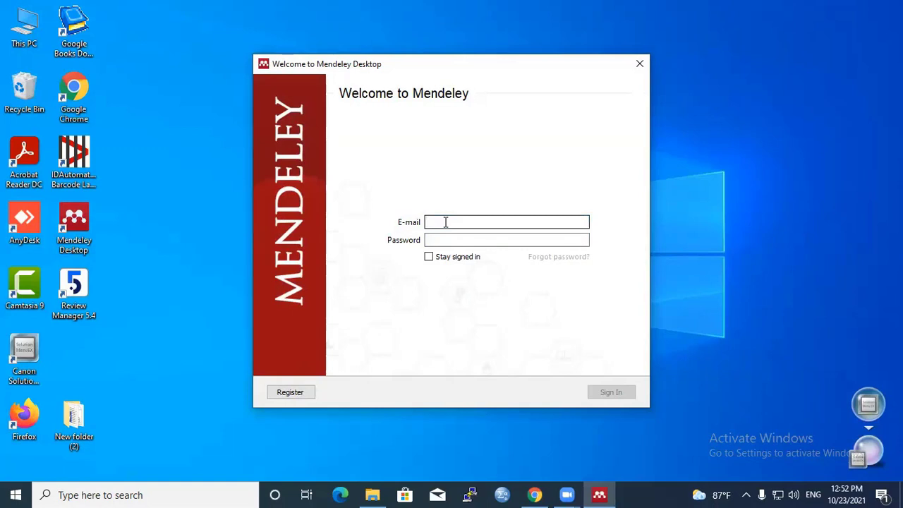
{"action": "left_click", "coordinate": [429, 257]}
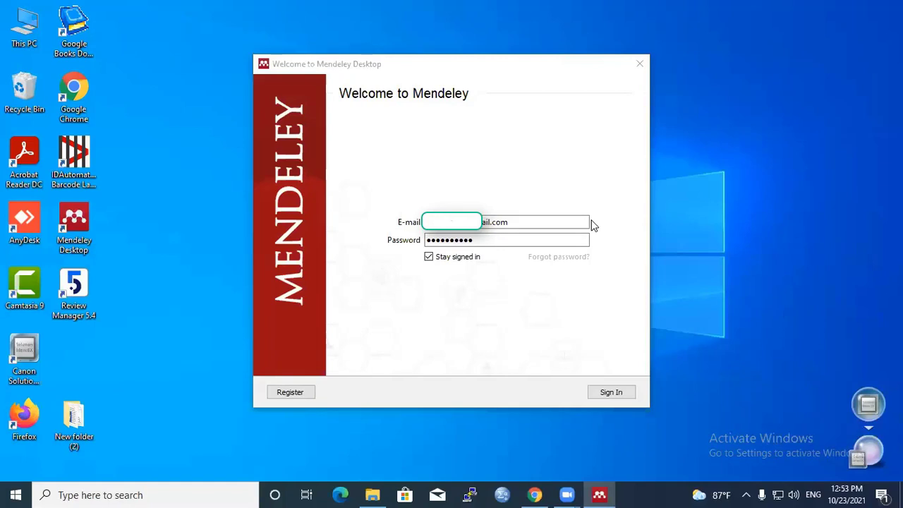
{"action": "left_click", "coordinate": [612, 393]}
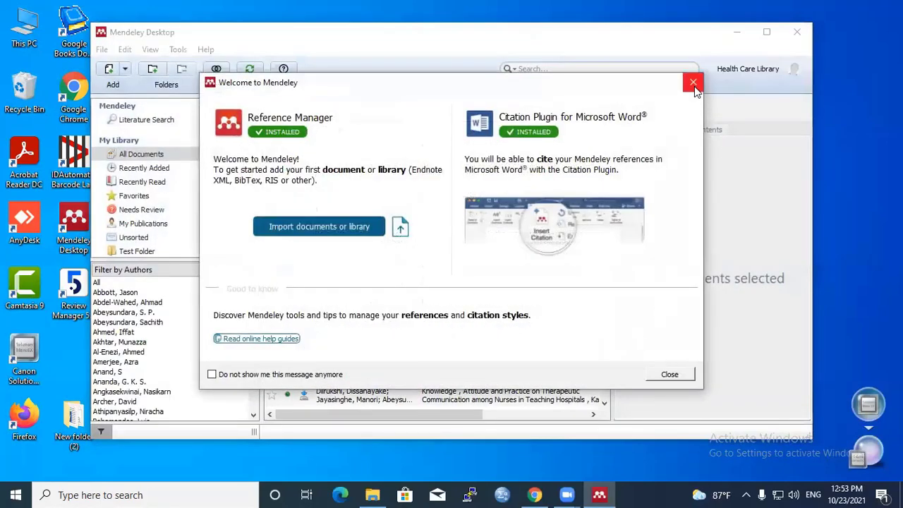
- Dismiss the welcome window, the update offer and the Add and Create introduction without installing anything
{"action": "left_click", "coordinate": [693, 84]}
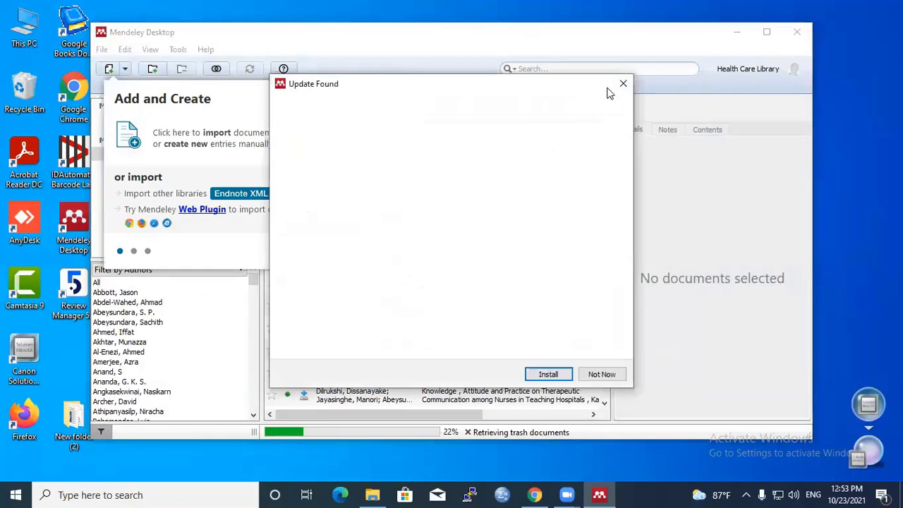
{"action": "left_click", "coordinate": [623, 85]}
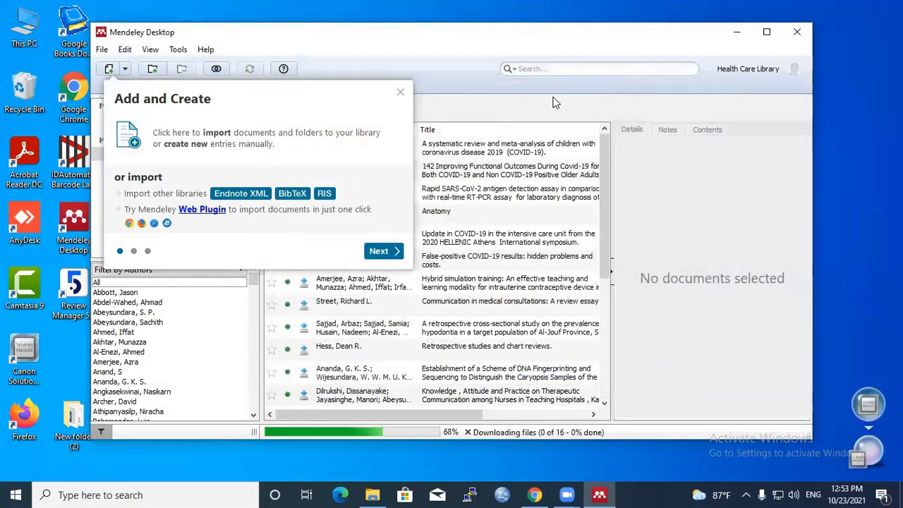
{"action": "left_click", "coordinate": [402, 96]}
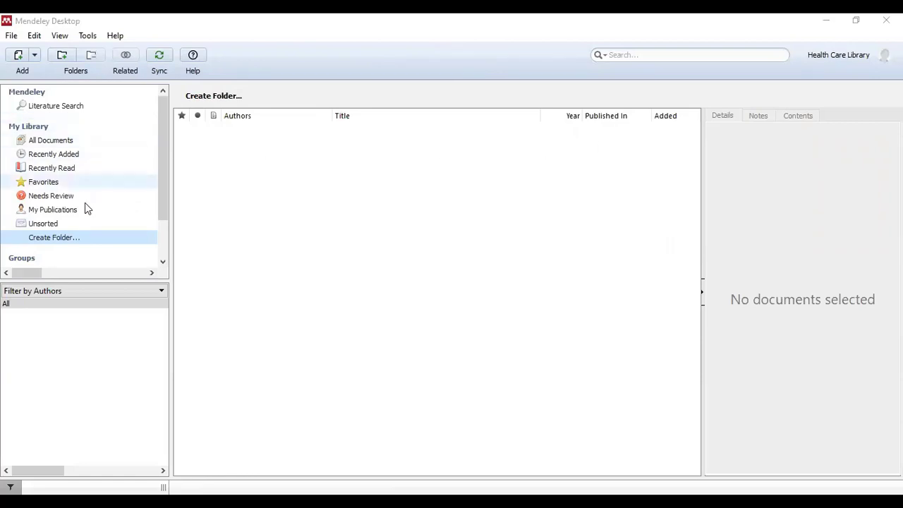
- Create a new folder named "Test Folder" under My Library
{"action": "left_click", "coordinate": [75, 240]}
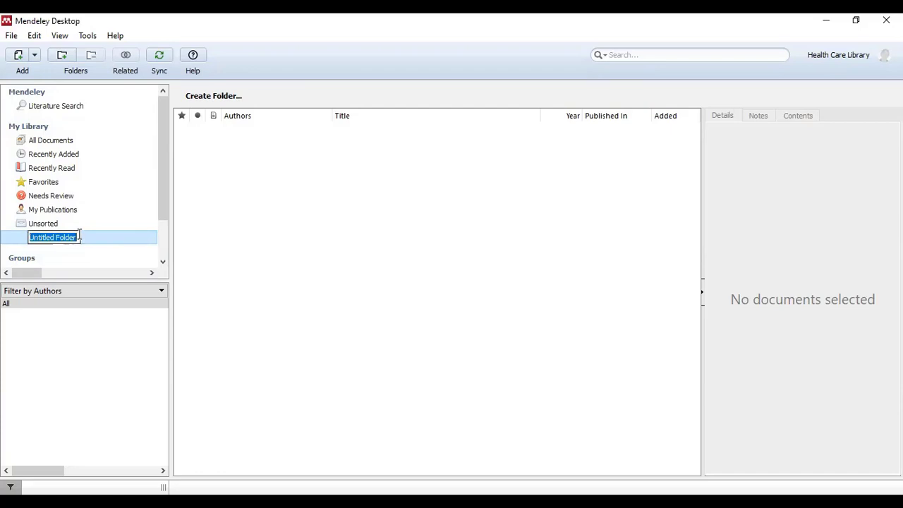
{"action": "type", "text": "Test Folder"}
{"action": "key", "text": "Return"}
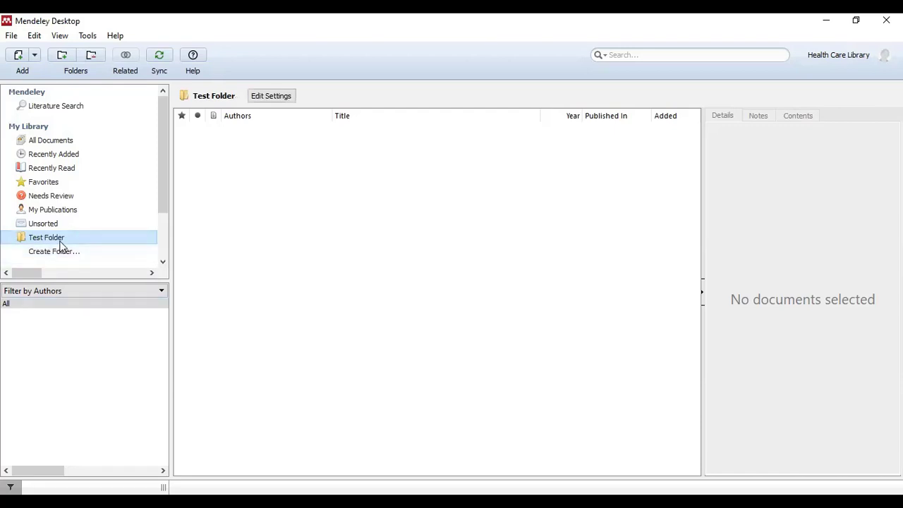
- Add the PDF 1171.full from the desktop's test folder to Test Folder in the library
{"action": "left_click", "coordinate": [12, 36]}
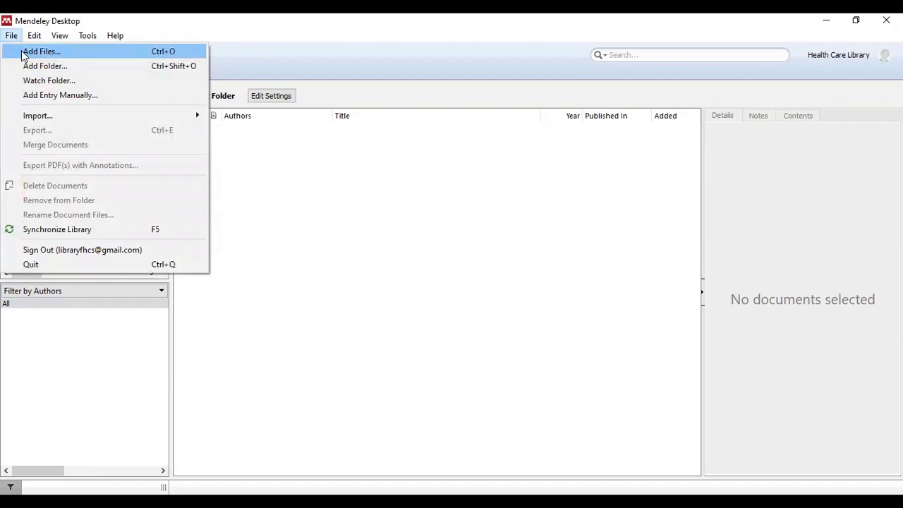
{"action": "left_click", "coordinate": [24, 55]}
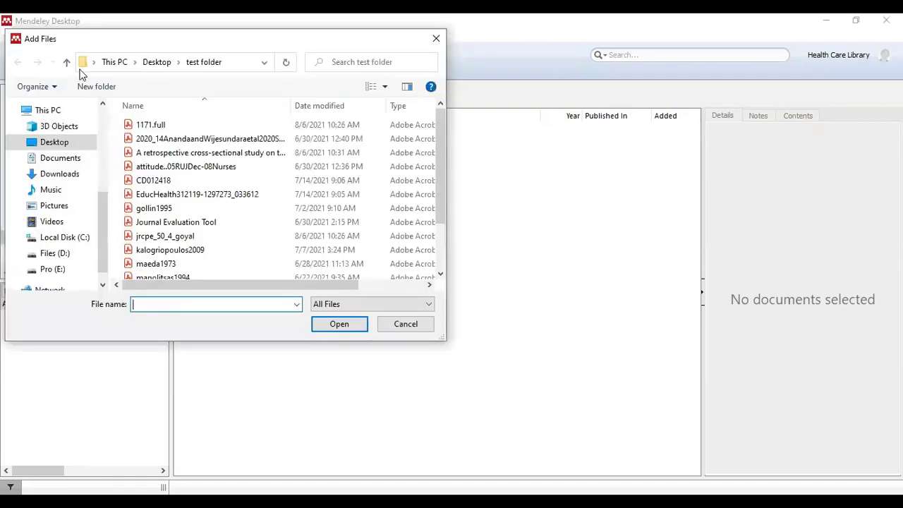
{"action": "left_click", "coordinate": [175, 125]}
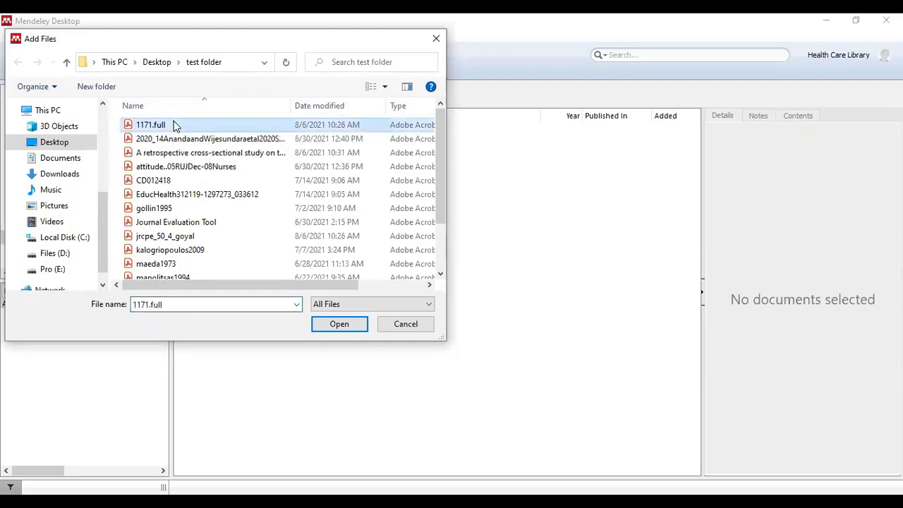
{"action": "left_click", "coordinate": [333, 327]}
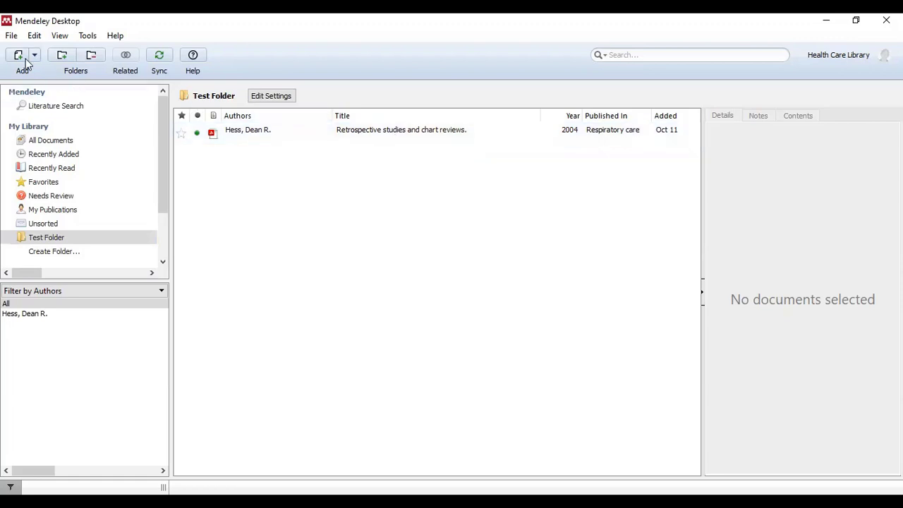
- Add the four PDFs listed after 1171.full, up to and including CD012418, to Test Folder in one go
{"action": "left_click", "coordinate": [11, 37]}
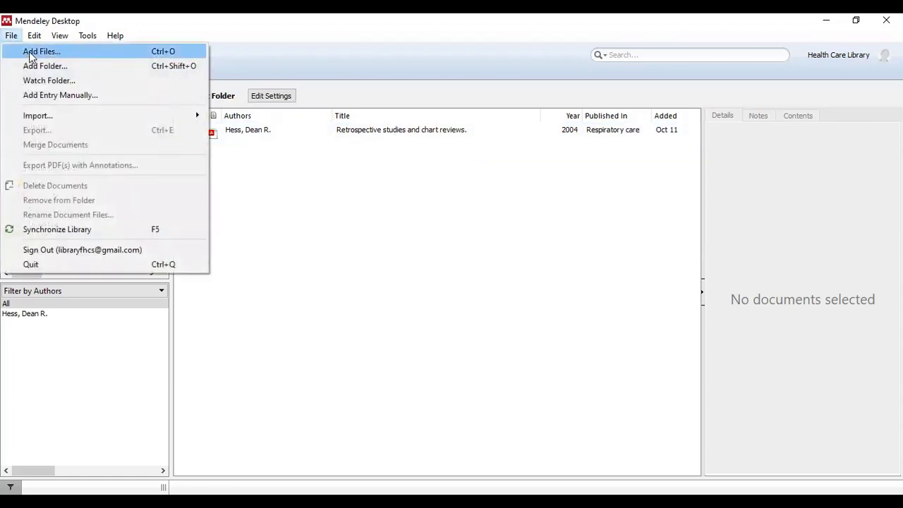
{"action": "left_click", "coordinate": [31, 53]}
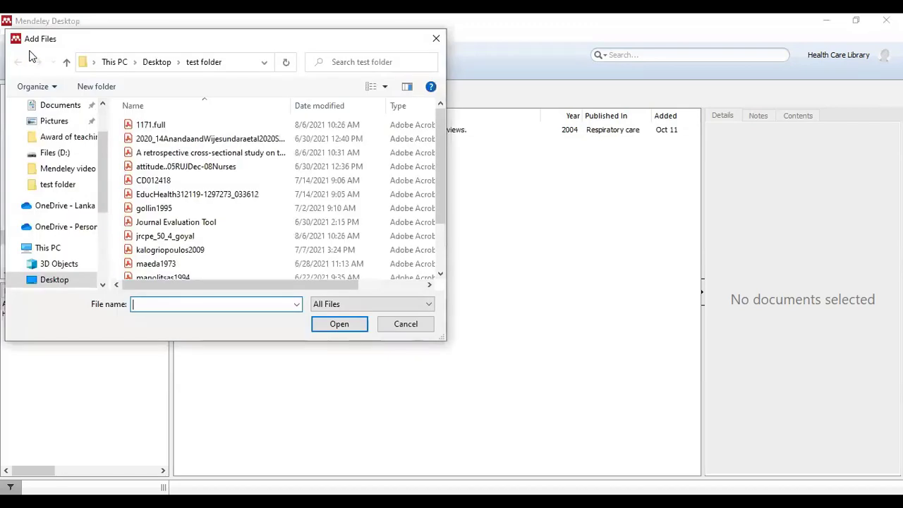
{"action": "left_click", "coordinate": [177, 140]}
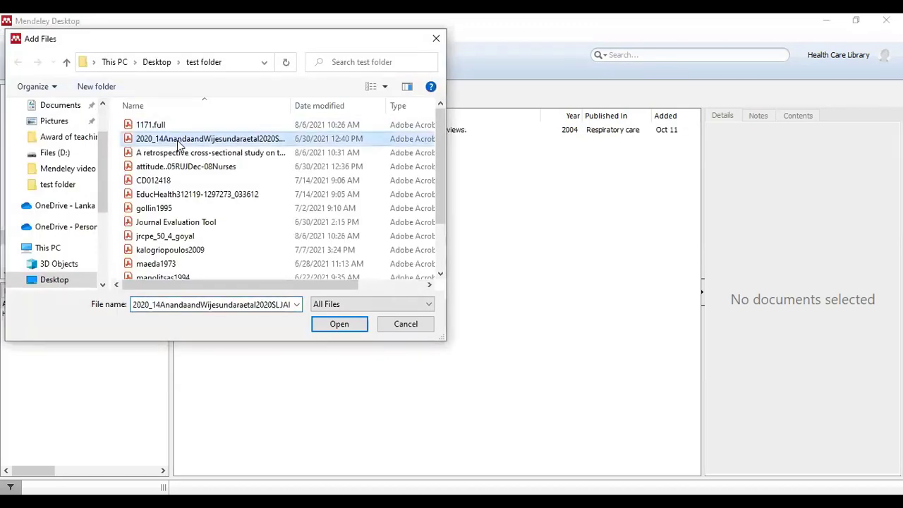
{"action": "left_click", "coordinate": [177, 154], "text": "ctrl"}
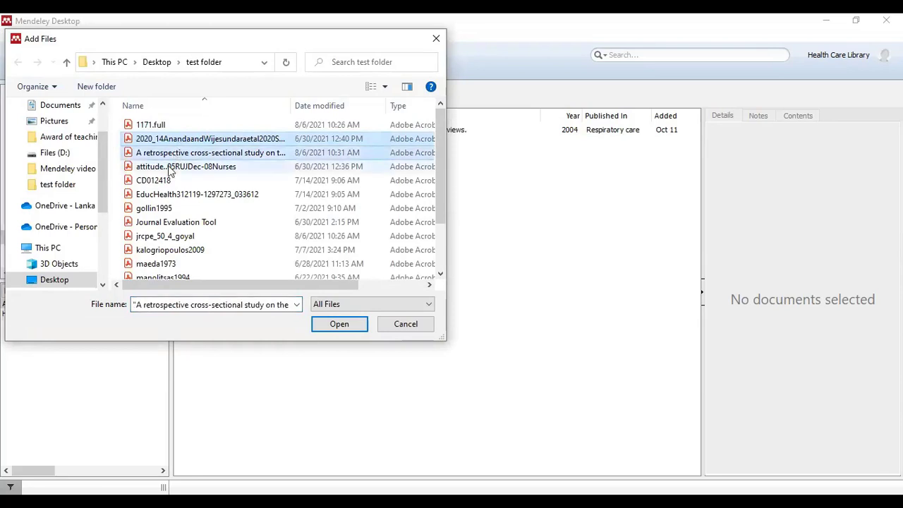
{"action": "left_click", "coordinate": [170, 168], "text": "ctrl"}
{"action": "left_click", "coordinate": [166, 182], "text": "ctrl"}
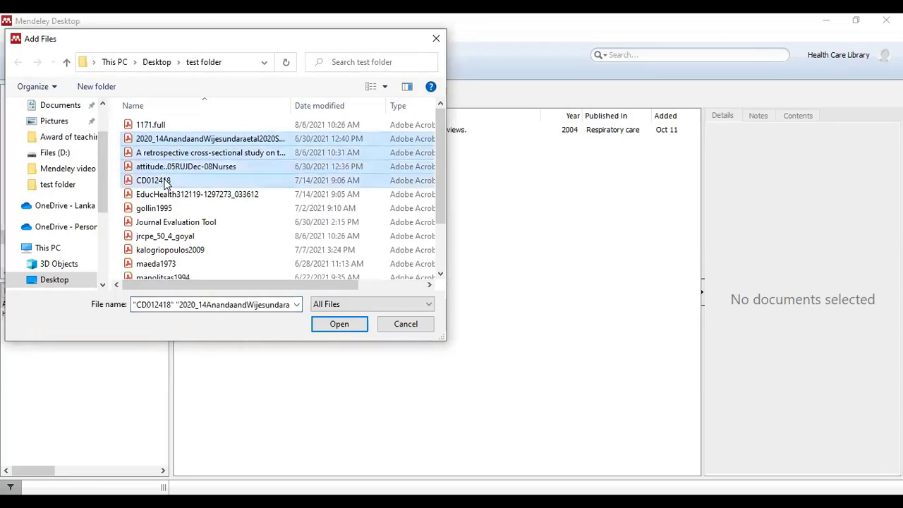
{"action": "left_click", "coordinate": [330, 324]}
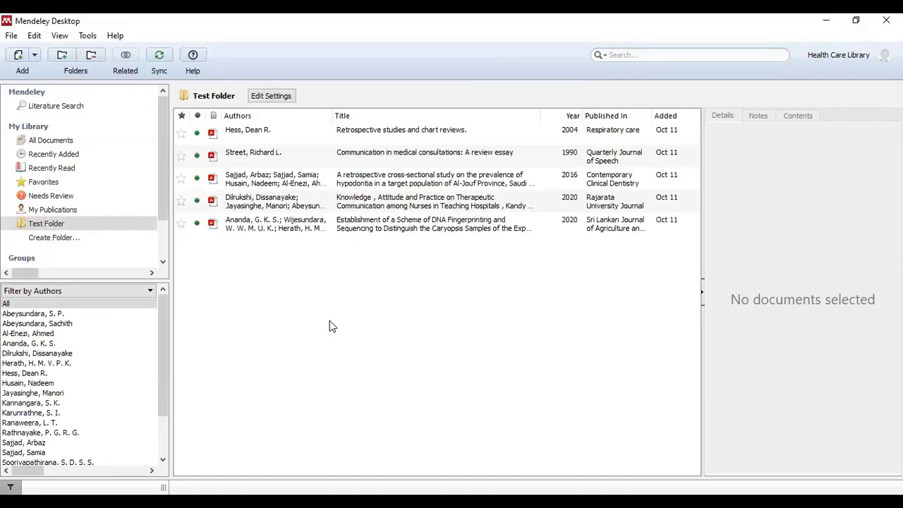
- Import the whole "test folder" from the OneDrive Desktop folder, including its subfolders, into the library
{"action": "left_click", "coordinate": [12, 36]}
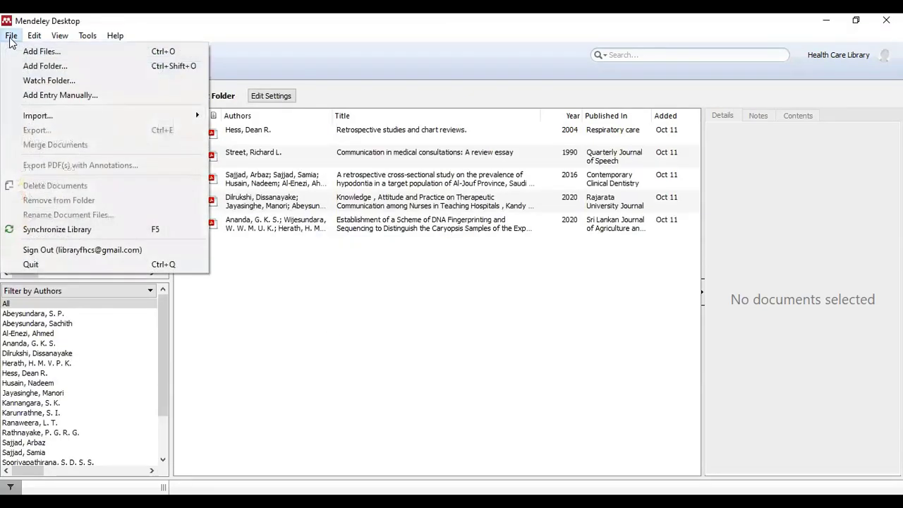
{"action": "left_click", "coordinate": [28, 69]}
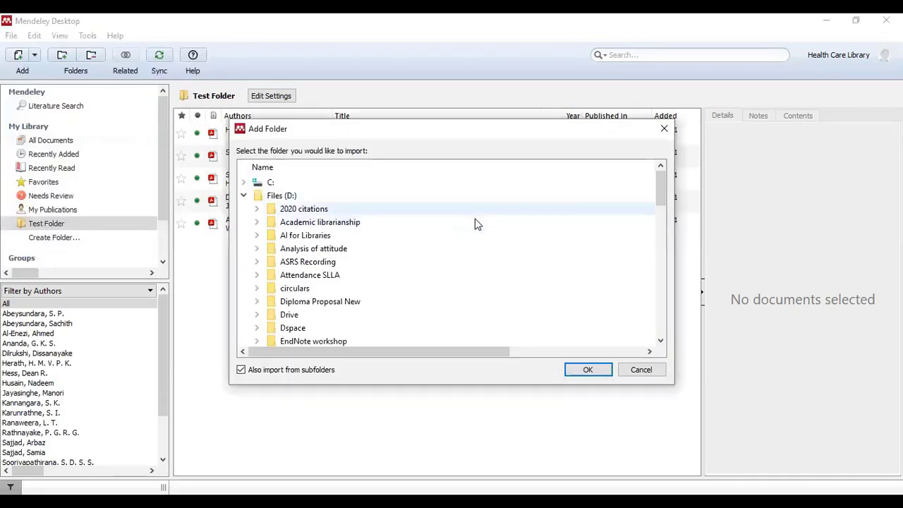
{"action": "left_click_drag", "start_coordinate": [660, 187], "coordinate": [656, 245]}
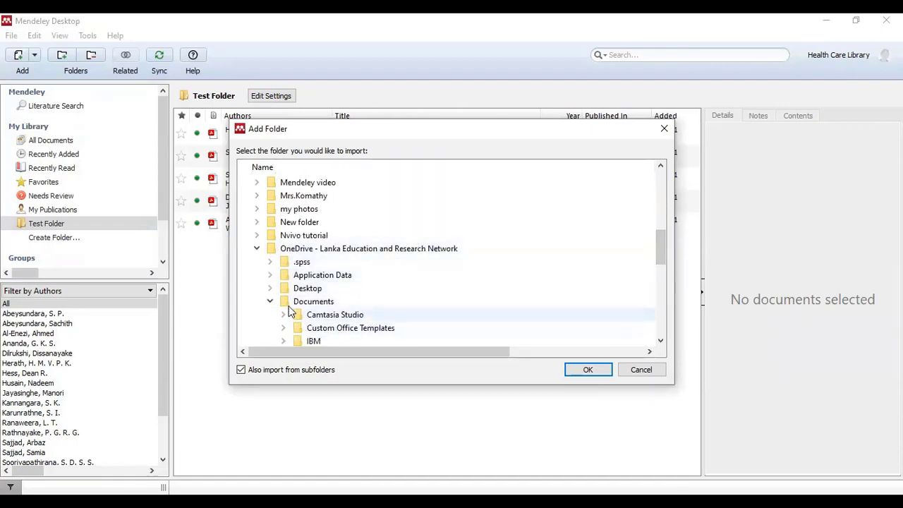
{"action": "left_click", "coordinate": [271, 288]}
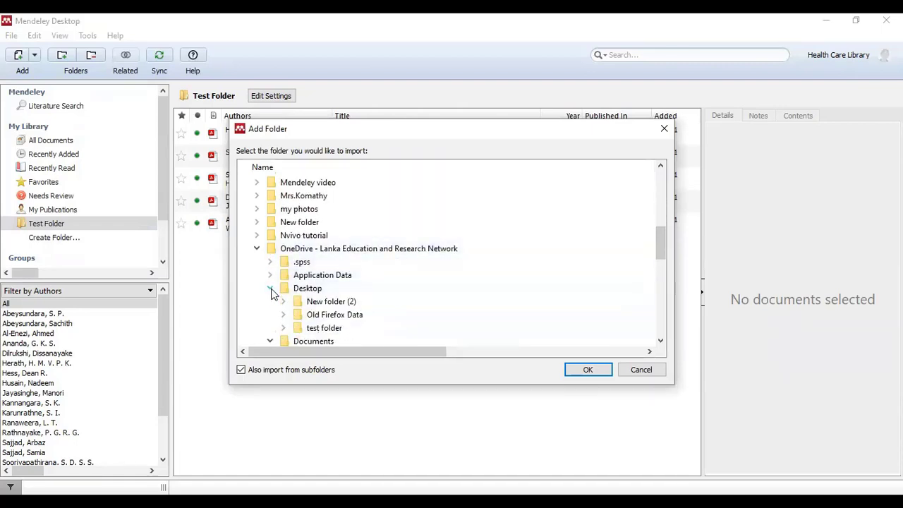
{"action": "left_click", "coordinate": [316, 328]}
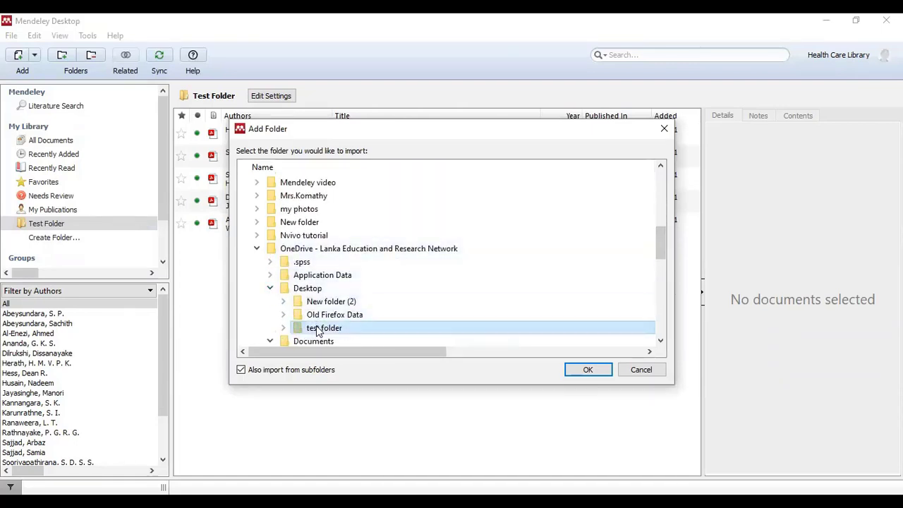
{"action": "left_click", "coordinate": [588, 370]}
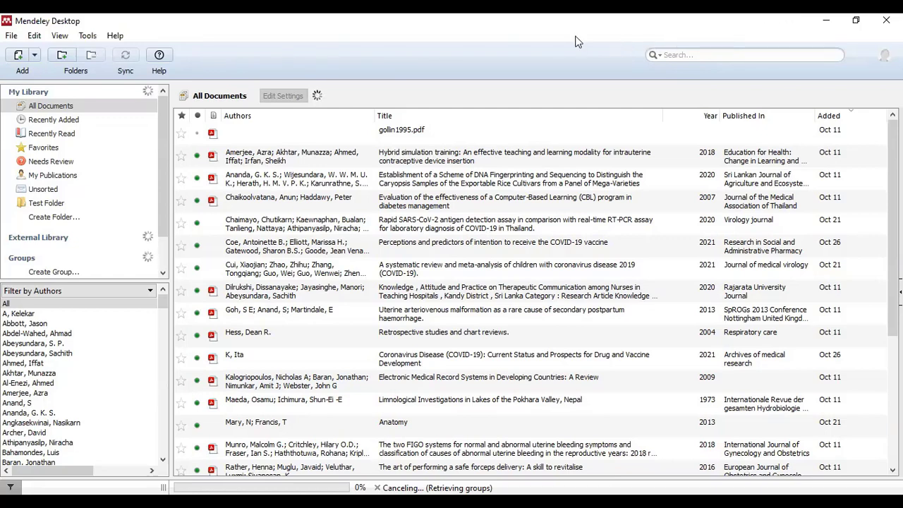
- Set the "2021 Research Files" folder on drive D as a watched folder for automatic PDF import
{"action": "left_click", "coordinate": [12, 37]}
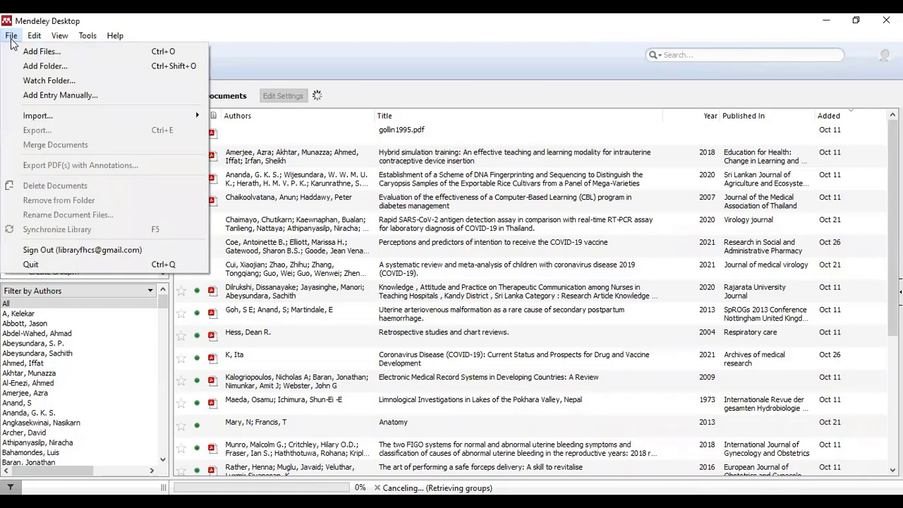
{"action": "left_click", "coordinate": [29, 86]}
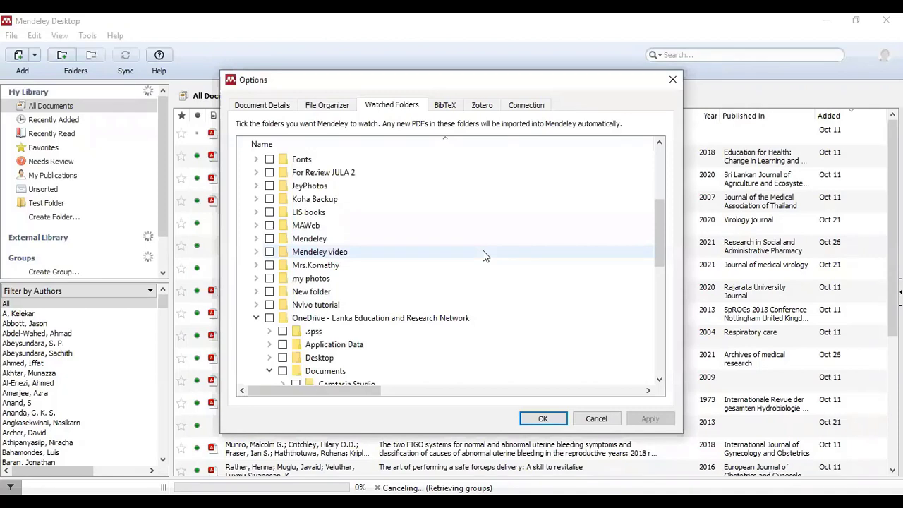
{"action": "scroll", "coordinate": [484, 255], "scroll_direction": "up", "scroll_amount": 5}
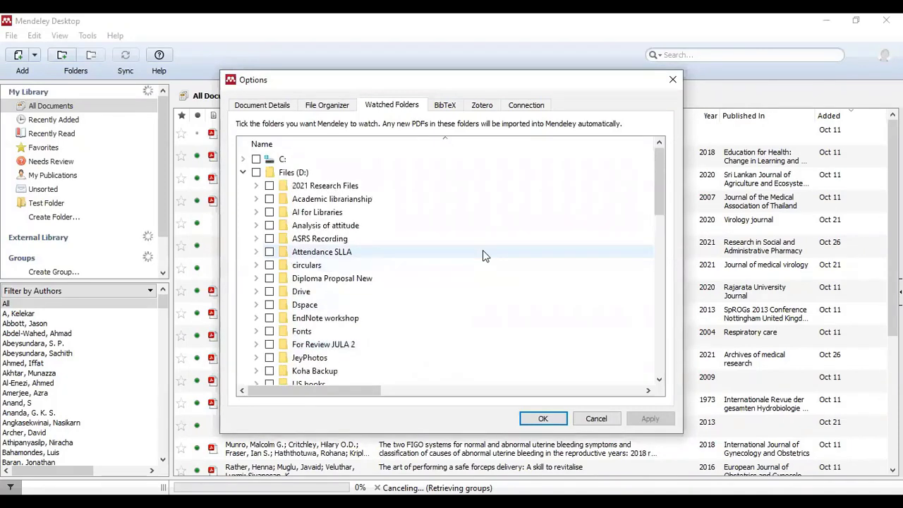
{"action": "left_click", "coordinate": [269, 186]}
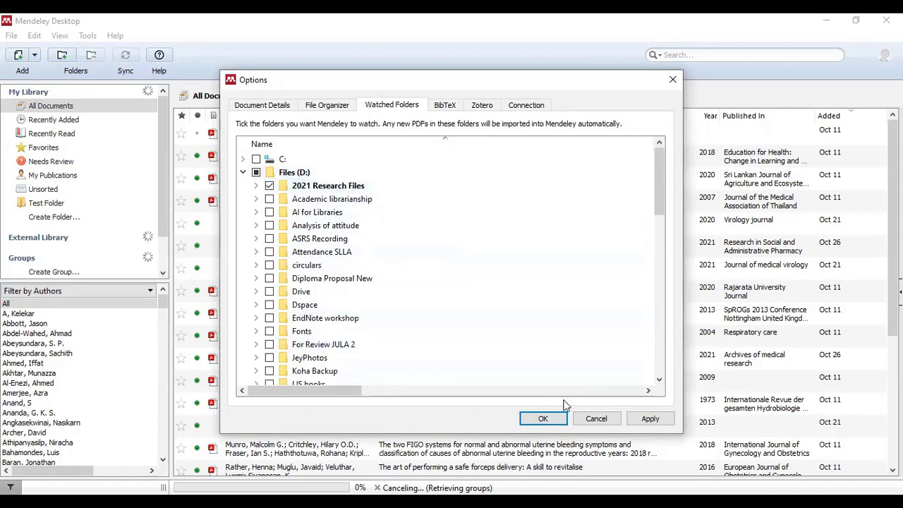
{"action": "left_click", "coordinate": [543, 419]}
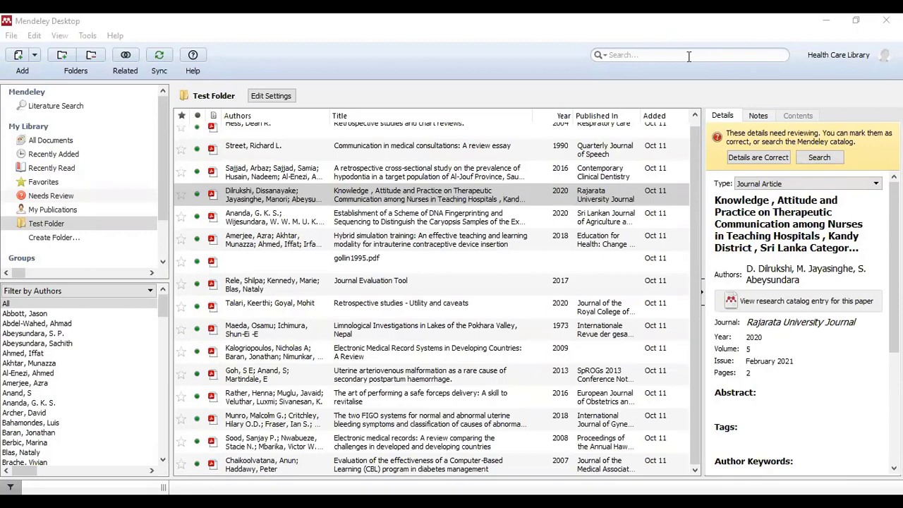
- Start a manual library entry of type Book and title it "Anatomy"
{"action": "left_click", "coordinate": [9, 35]}
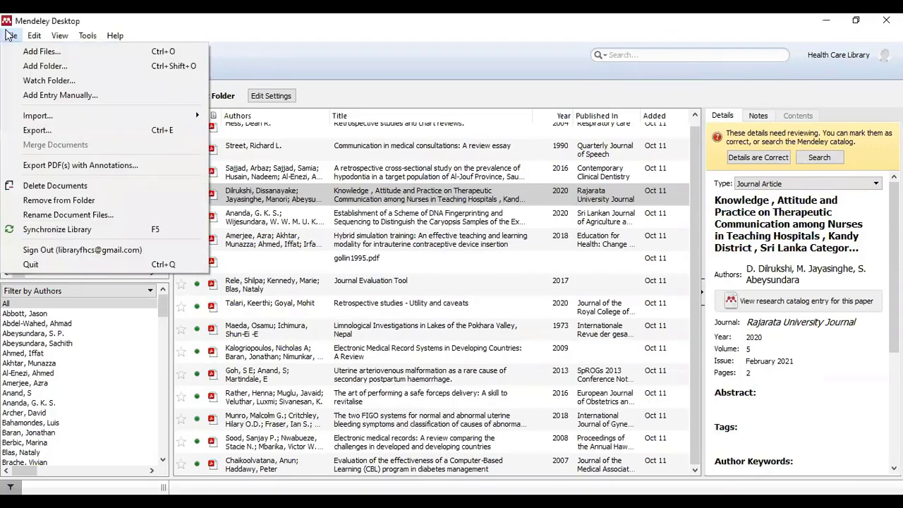
{"action": "left_click", "coordinate": [29, 95]}
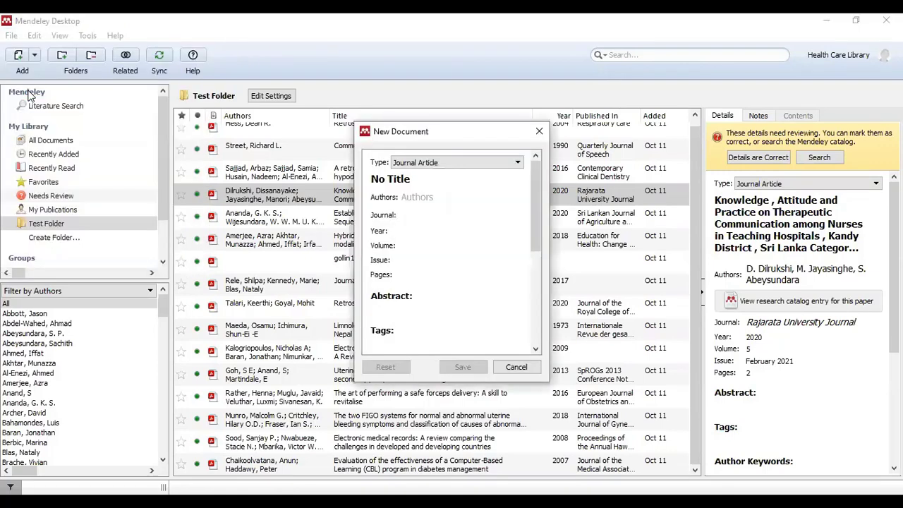
{"action": "left_click", "coordinate": [519, 164]}
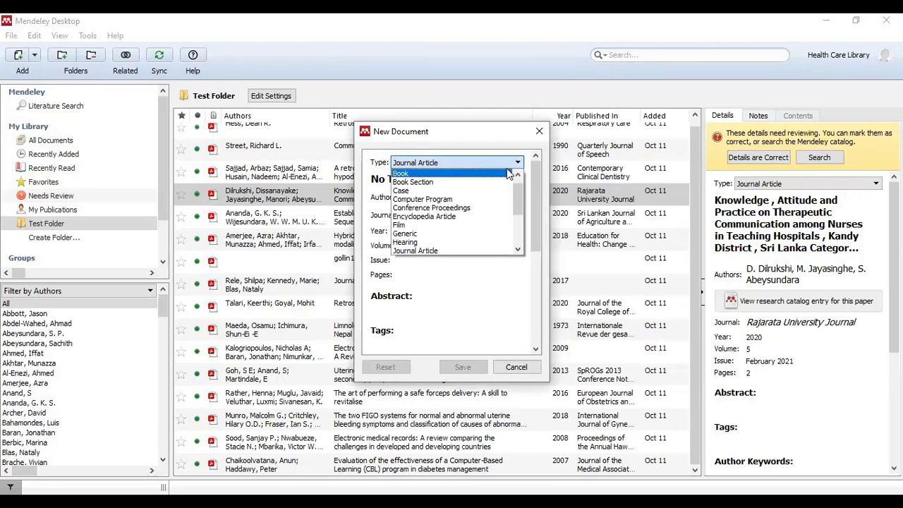
{"action": "left_click", "coordinate": [508, 173]}
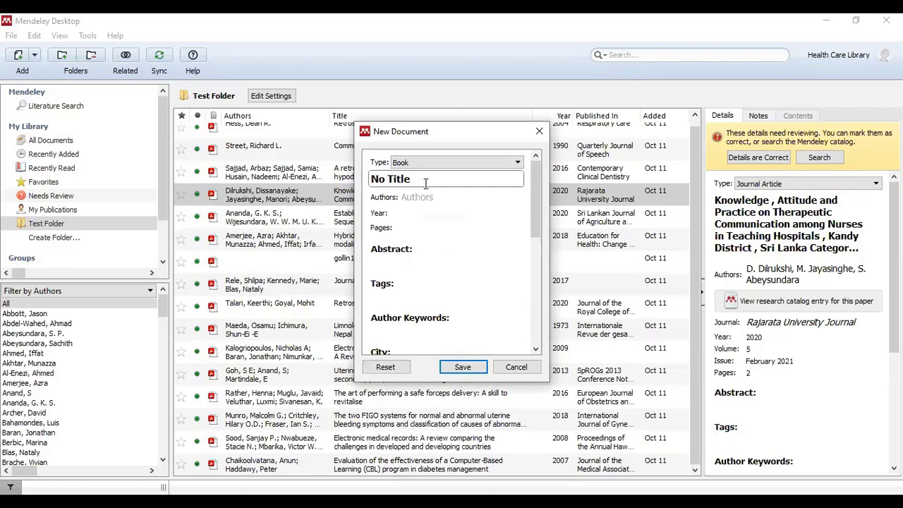
{"action": "key", "text": "BackSpace"}
{"action": "key", "text": "BackSpace"}
{"action": "key", "text": "BackSpace"}
{"action": "key", "text": "BackSpace"}
{"action": "key", "text": "BackSpace"}
{"action": "key", "text": "BackSpace"}
{"action": "key", "text": "BackSpace"}
{"action": "key", "text": "BackSpace"}
{"action": "type", "text": "Anatomy"}
- Enter the book's two authors in last name, initial format and set the year to 2013
{"action": "left_click", "coordinate": [419, 197]}
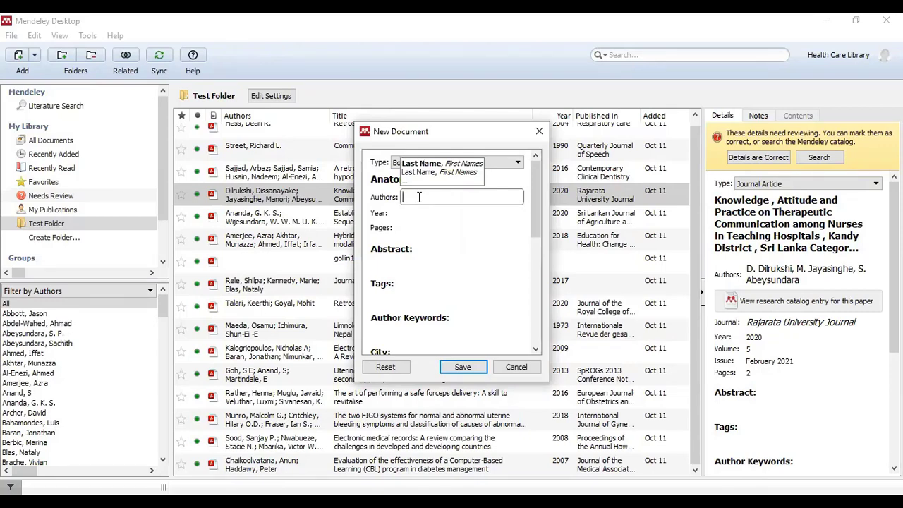
{"action": "type", "text": "Mary,"}
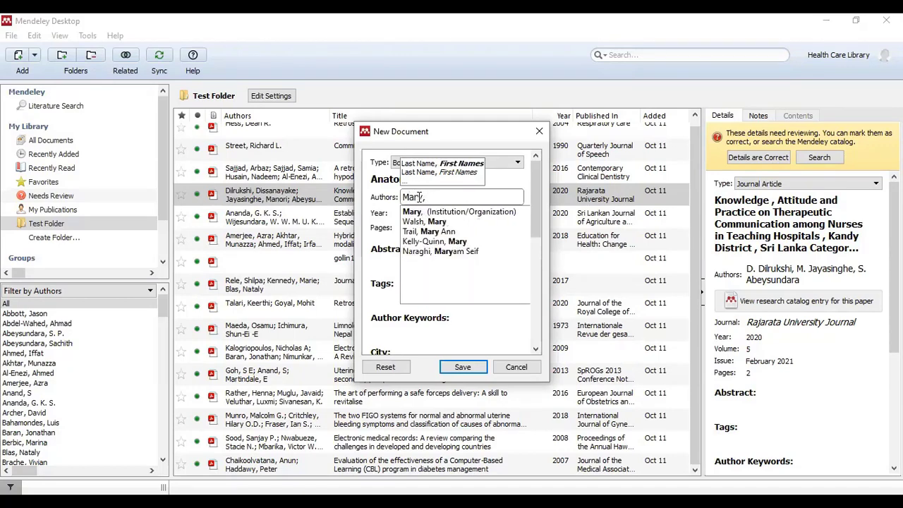
{"action": "type", "text": " N"}
{"action": "key", "text": "Return"}
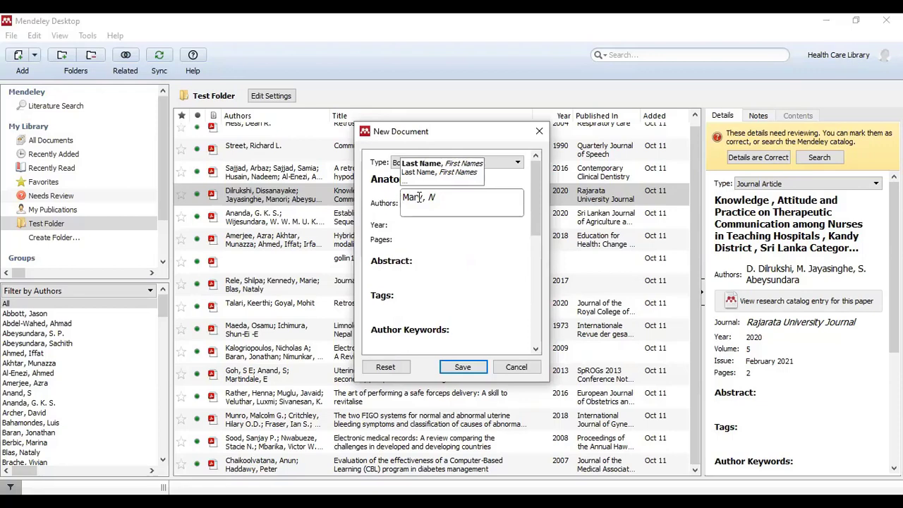
{"action": "type", "text": "Francis"}
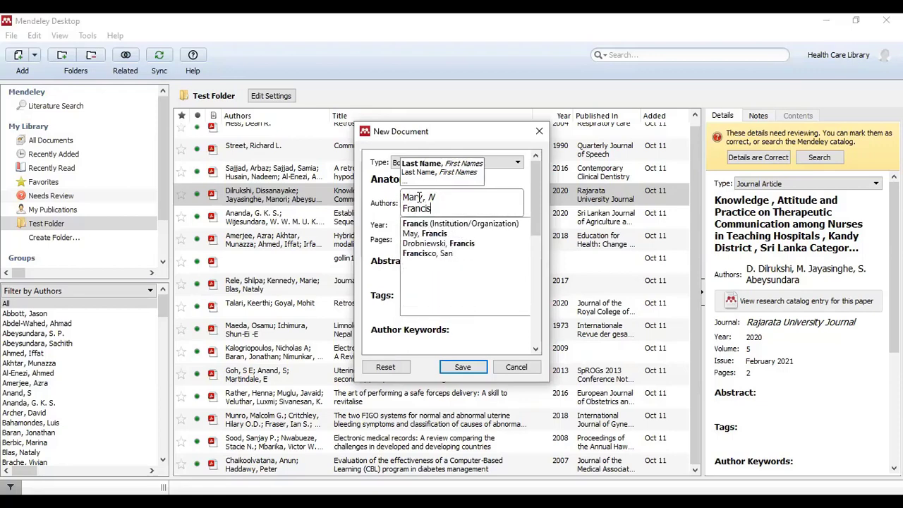
{"action": "type", "text": ", T"}
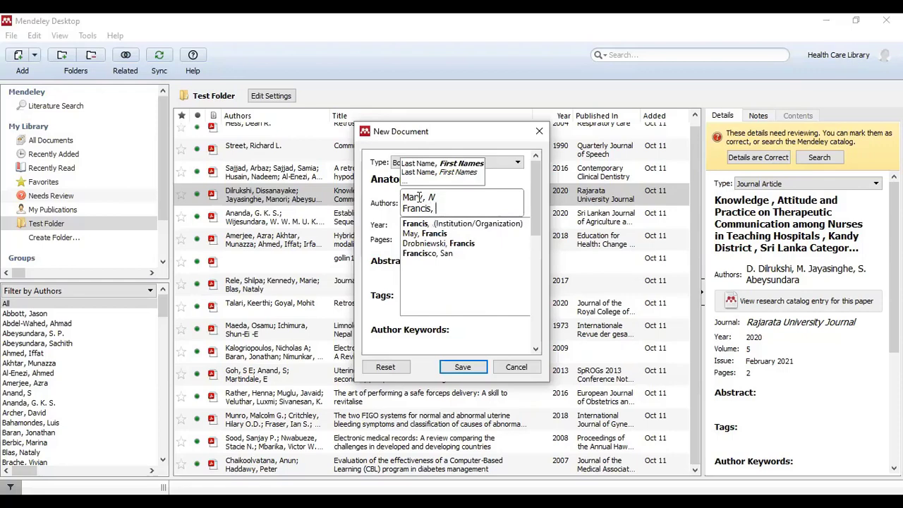
{"action": "left_click", "coordinate": [387, 224]}
{"action": "left_click", "coordinate": [414, 213]}
{"action": "type", "text": "2013"}
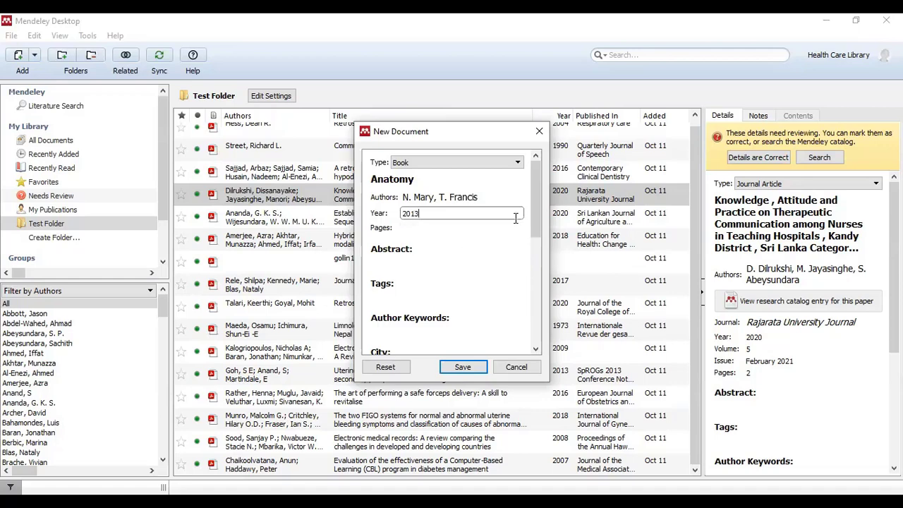
- Set the book's city to Colombo and publisher to "New Publisher", and save the entry
{"action": "scroll", "coordinate": [539, 194], "scroll_direction": "down", "scroll_amount": 3}
{"action": "left_click", "coordinate": [402, 258]}
{"action": "type", "text": "Colombo"}
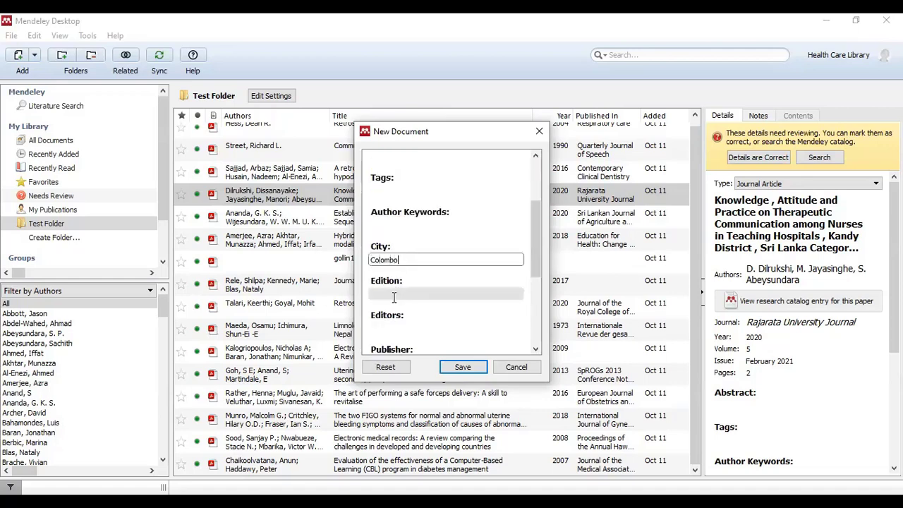
{"action": "scroll", "coordinate": [399, 288], "scroll_direction": "down", "scroll_amount": 2}
{"action": "left_click", "coordinate": [399, 285]}
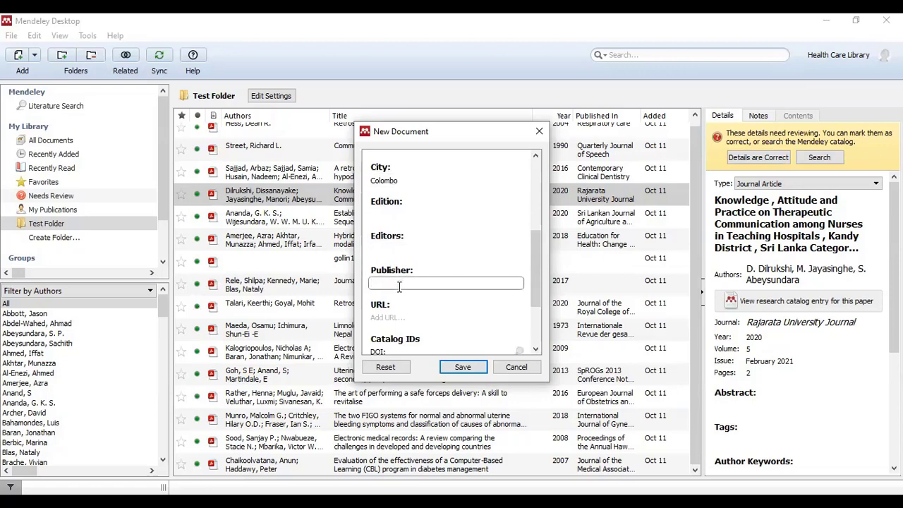
{"action": "type", "text": "New Publisher"}
{"action": "scroll", "coordinate": [400, 287], "scroll_direction": "down", "scroll_amount": 1}
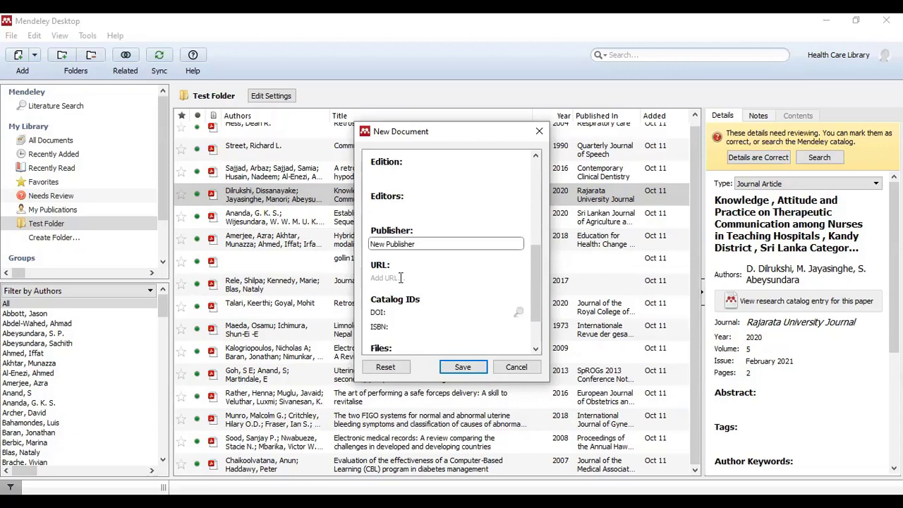
{"action": "left_click", "coordinate": [461, 367]}
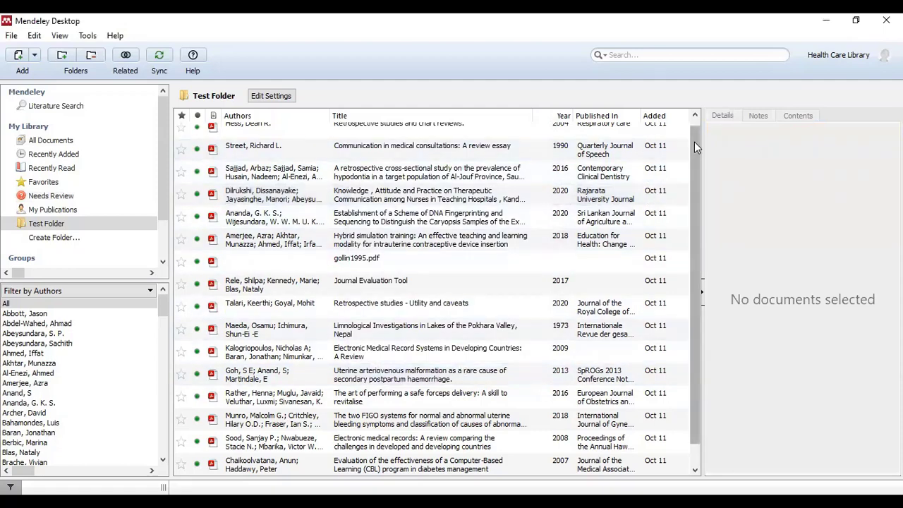
- Review the details of the new Anatomy entry in Test Folder and bring up the import options
{"action": "scroll", "coordinate": [694, 142], "scroll_direction": "down", "scroll_amount": 1}
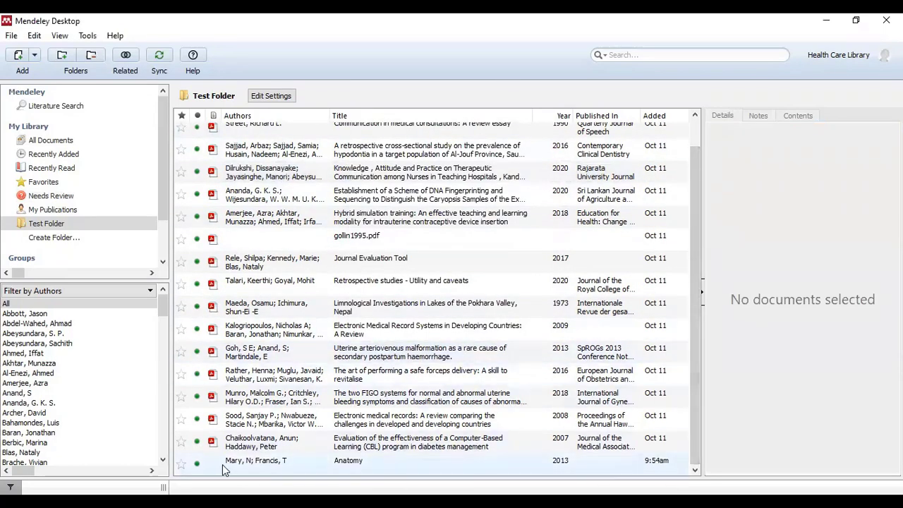
{"action": "left_click", "coordinate": [632, 459]}
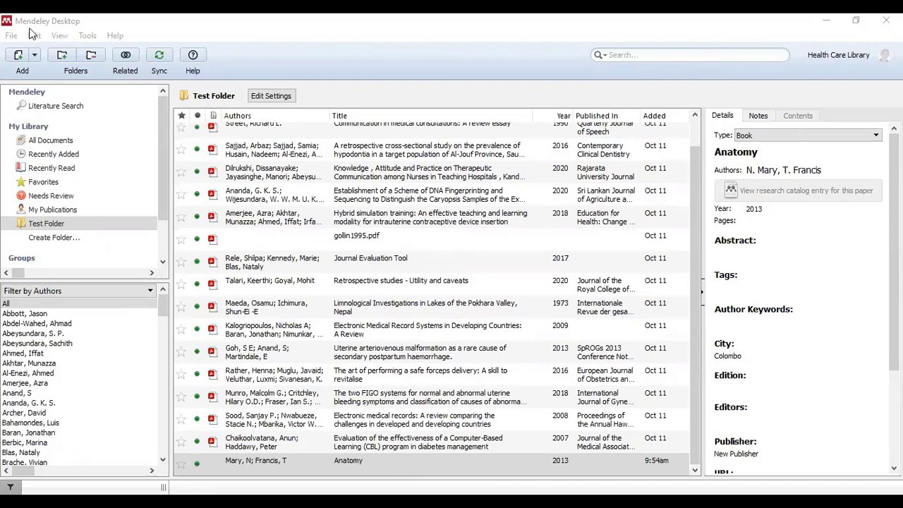
{"action": "left_click", "coordinate": [11, 36]}
{"action": "mouse_move", "coordinate": [32, 115]}
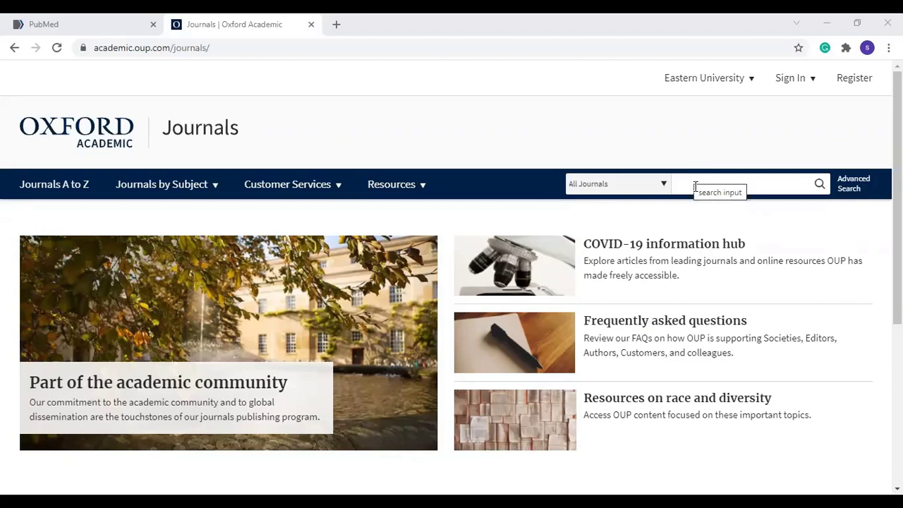
- Search Oxford Academic journals in the browser for "Covid 19" and open the first article in the results
{"action": "left_click", "coordinate": [694, 186]}
{"action": "type", "text": "Covid"}
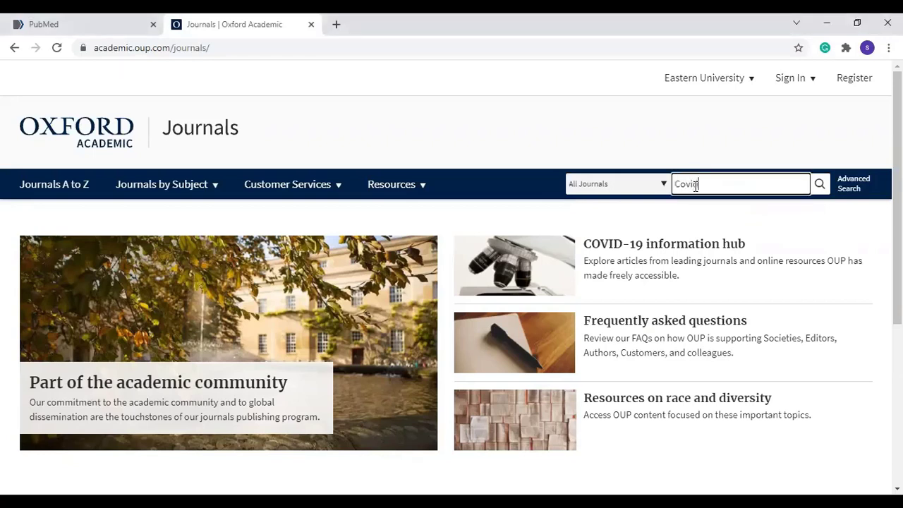
{"action": "type", "text": " 19"}
{"action": "key", "text": "Return"}
{"action": "scroll", "coordinate": [717, 332], "scroll_direction": "down", "scroll_amount": 2}
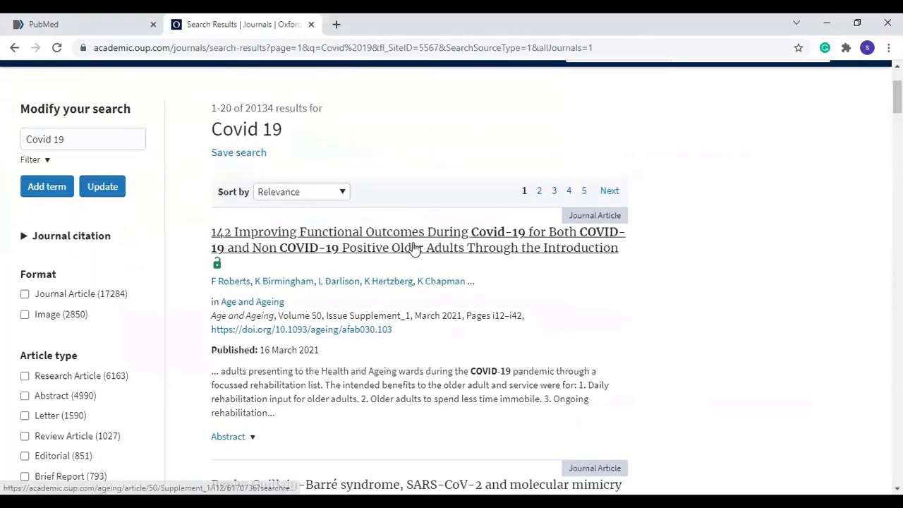
{"action": "left_click", "coordinate": [414, 249]}
- Download the article's citation in .ris (Mendeley, Papers, Zotero) format and close the Cite dialog
{"action": "scroll", "coordinate": [735, 252], "scroll_direction": "down", "scroll_amount": 3}
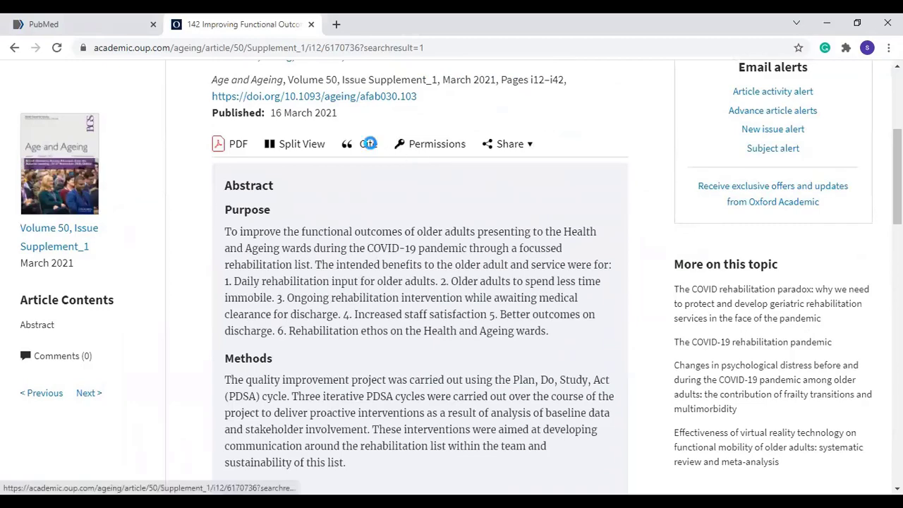
{"action": "left_click", "coordinate": [370, 145]}
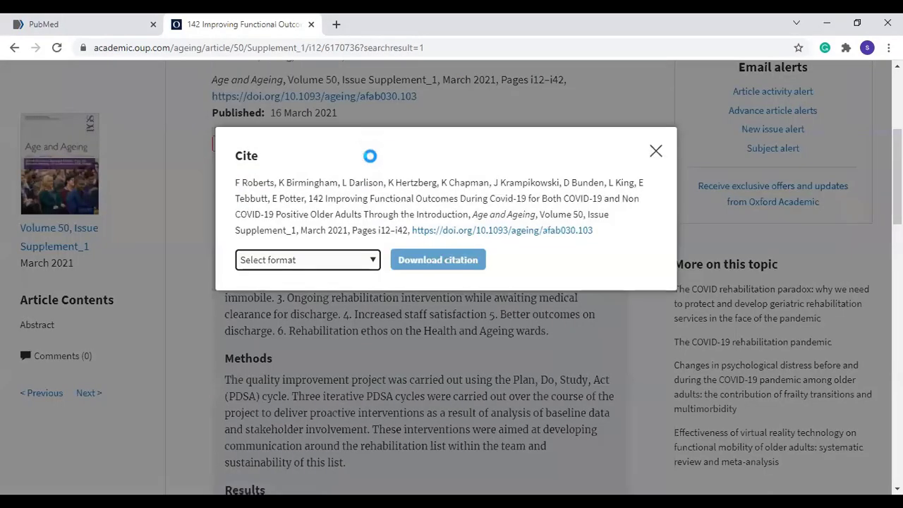
{"action": "left_click", "coordinate": [372, 260]}
{"action": "left_click", "coordinate": [329, 288]}
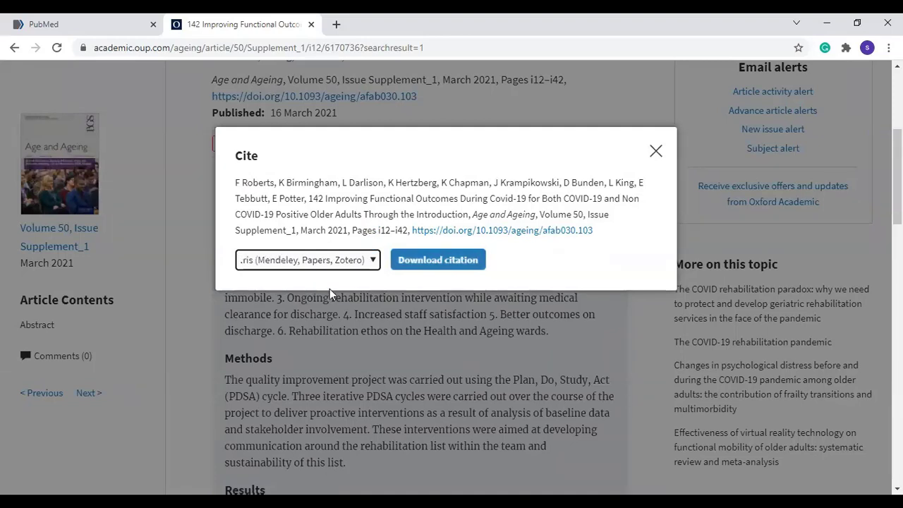
{"action": "left_click", "coordinate": [430, 261]}
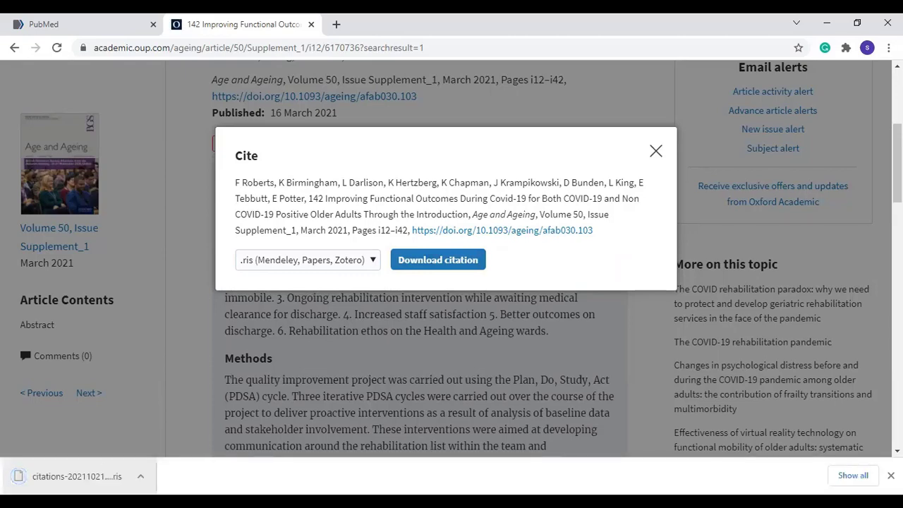
{"action": "left_click", "coordinate": [654, 152]}
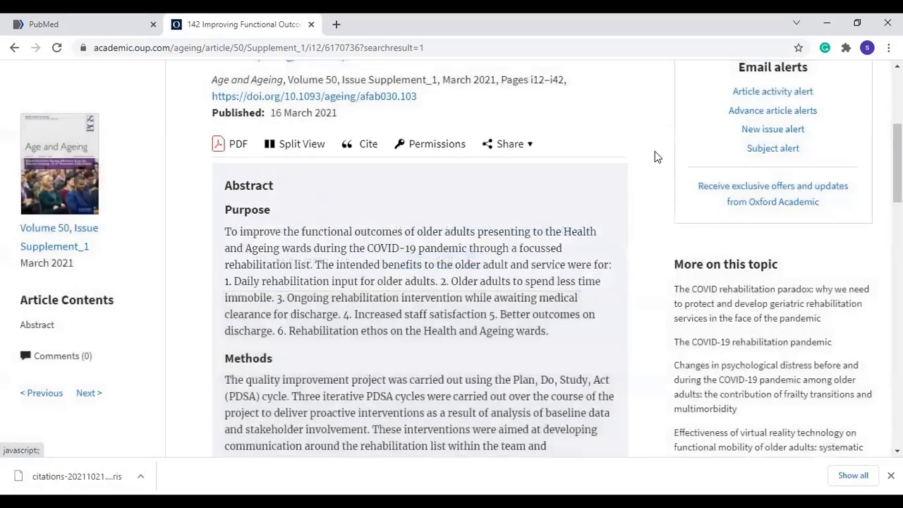
- Switch to PubMed and search for "covid 19"
{"action": "left_click", "coordinate": [47, 24]}
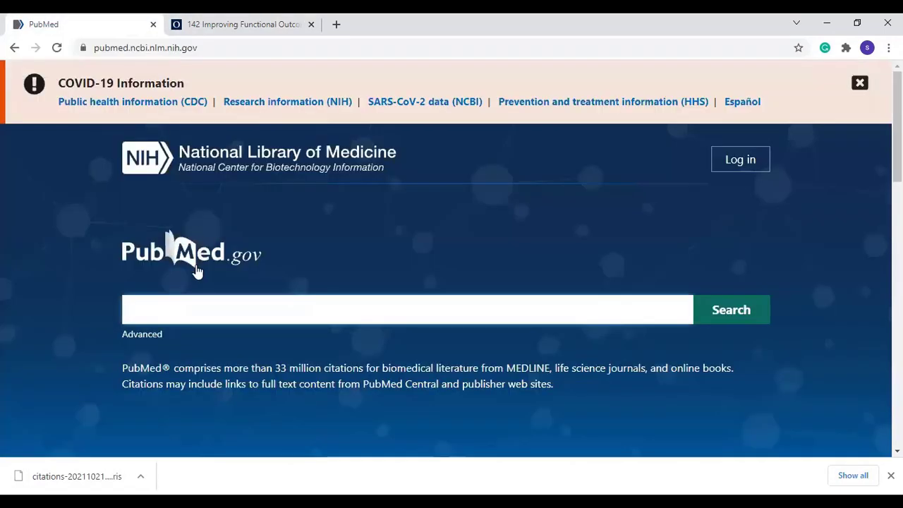
{"action": "type", "text": "covid "}
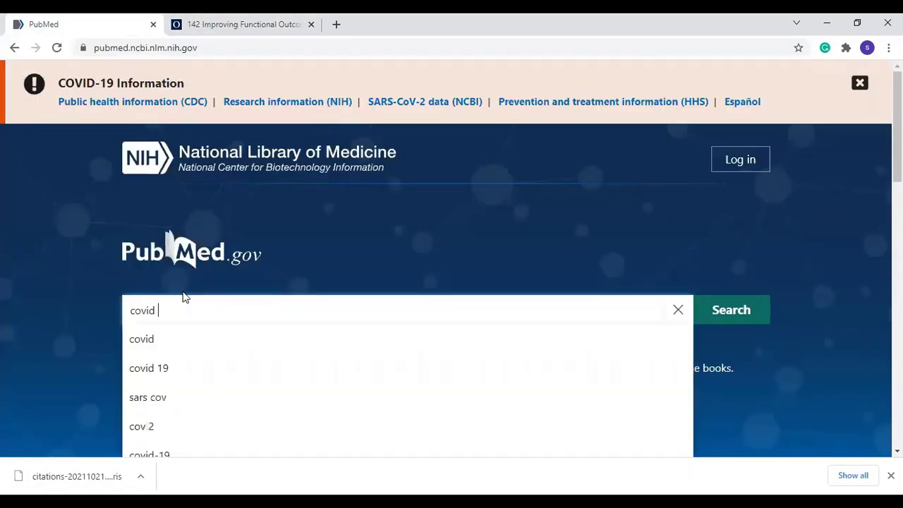
{"action": "type", "text": "19"}
{"action": "key", "text": "Return"}
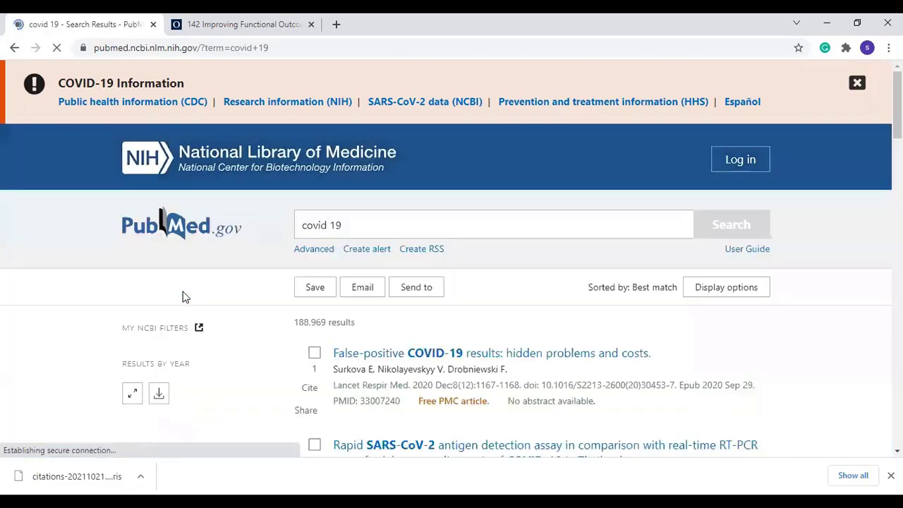
- Select the first four articles in the PubMed search results
{"action": "scroll", "coordinate": [443, 326], "scroll_direction": "down", "scroll_amount": 3}
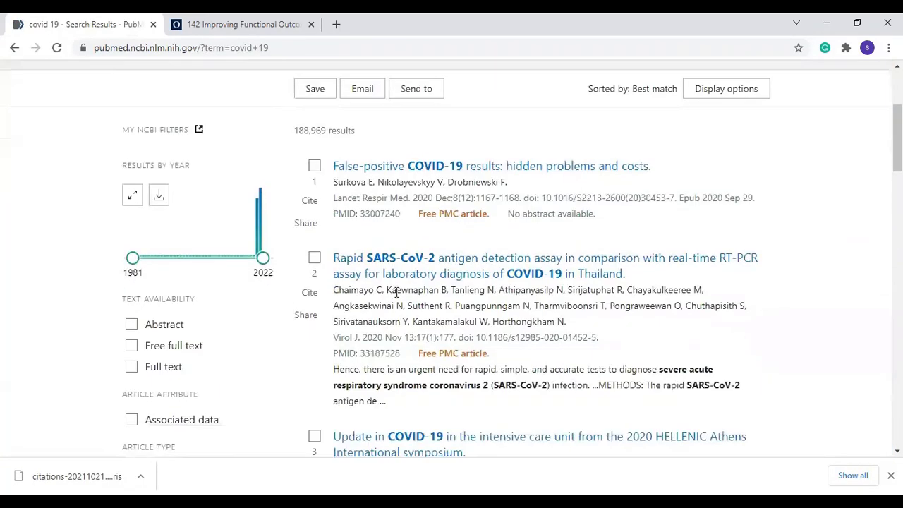
{"action": "left_click", "coordinate": [315, 167]}
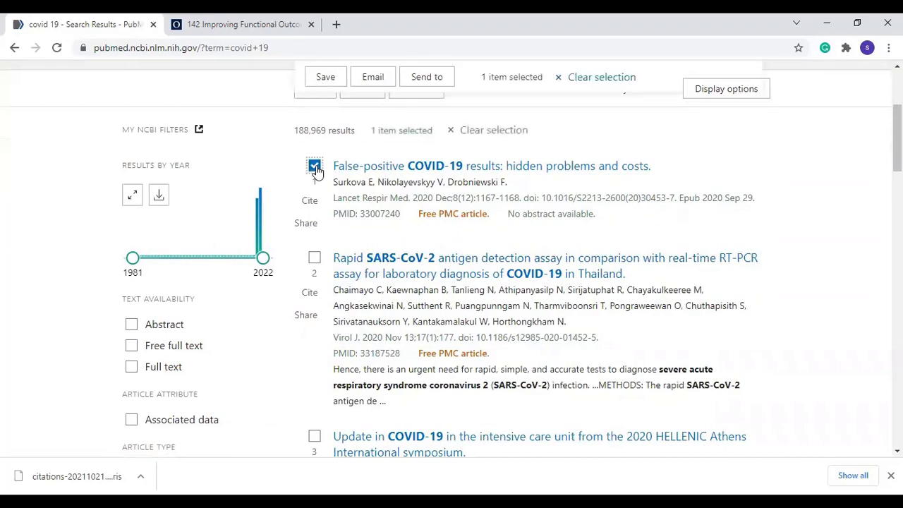
{"action": "left_click", "coordinate": [314, 258]}
{"action": "scroll", "coordinate": [318, 289], "scroll_direction": "down", "scroll_amount": 2}
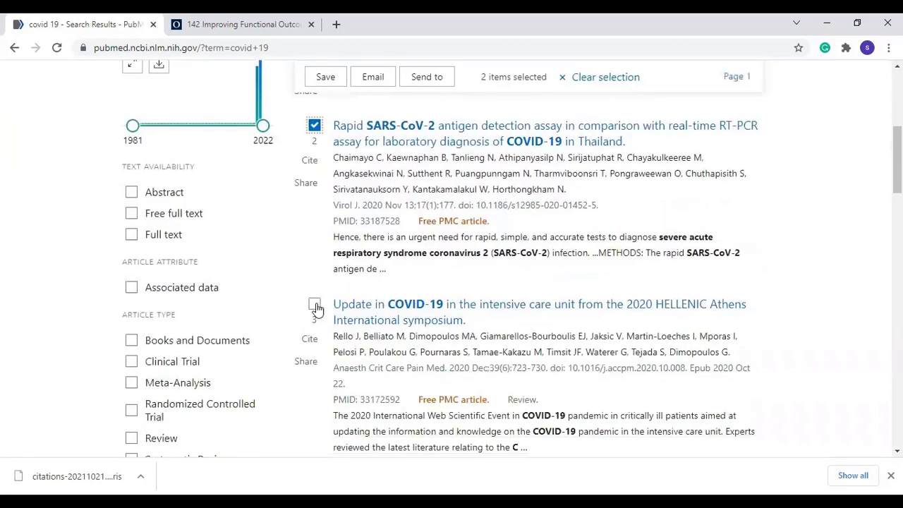
{"action": "left_click", "coordinate": [315, 305]}
{"action": "scroll", "coordinate": [324, 296], "scroll_direction": "down", "scroll_amount": 5}
{"action": "left_click", "coordinate": [315, 216]}
- Send the four selected PubMed articles to a citation manager and create the citation file
{"action": "scroll", "coordinate": [426, 323], "scroll_direction": "up", "scroll_amount": 1}
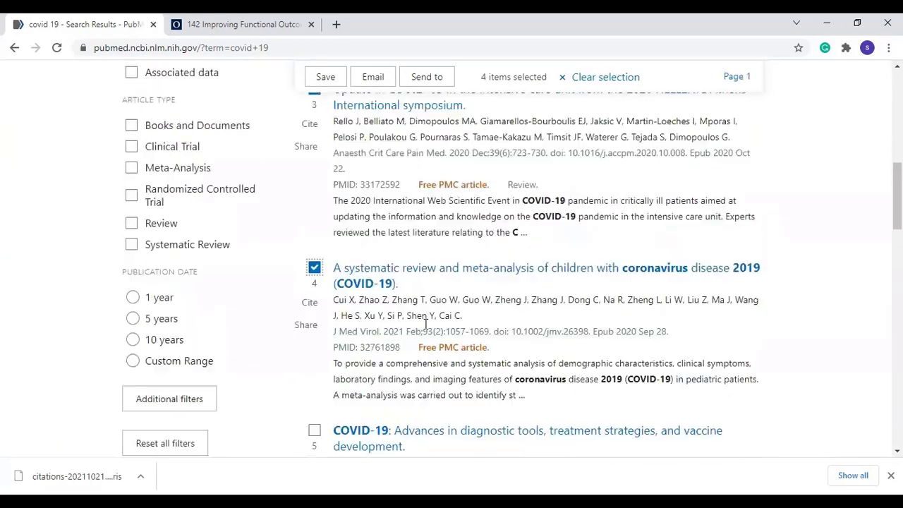
{"action": "scroll", "coordinate": [426, 323], "scroll_direction": "up", "scroll_amount": 8}
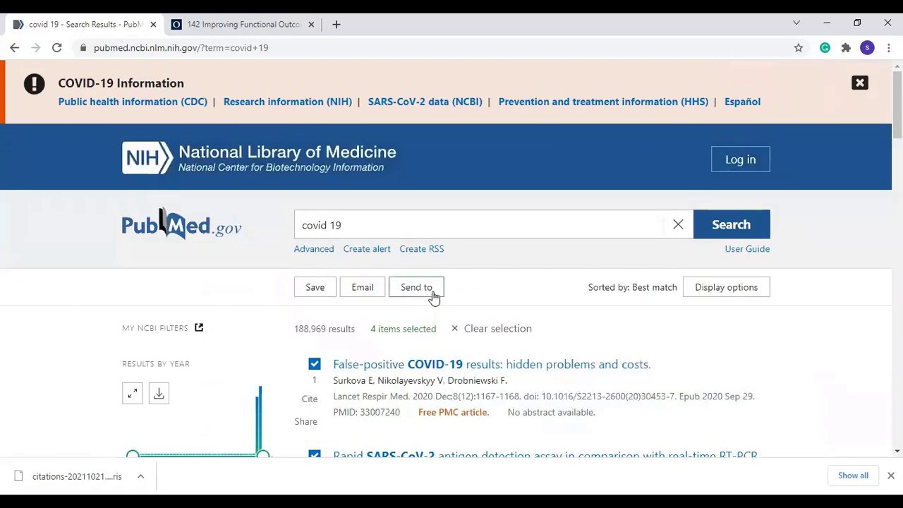
{"action": "left_click", "coordinate": [432, 293]}
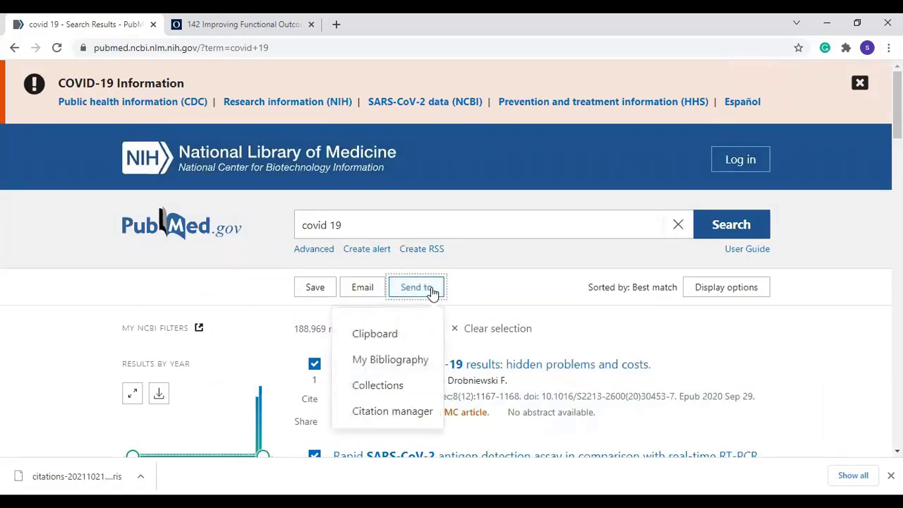
{"action": "left_click", "coordinate": [393, 415]}
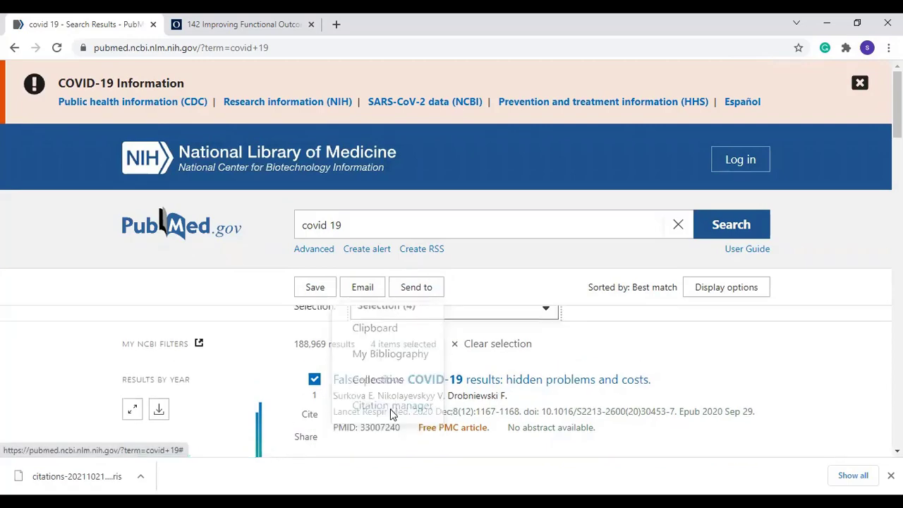
{"action": "scroll", "coordinate": [569, 361], "scroll_direction": "down", "scroll_amount": 2}
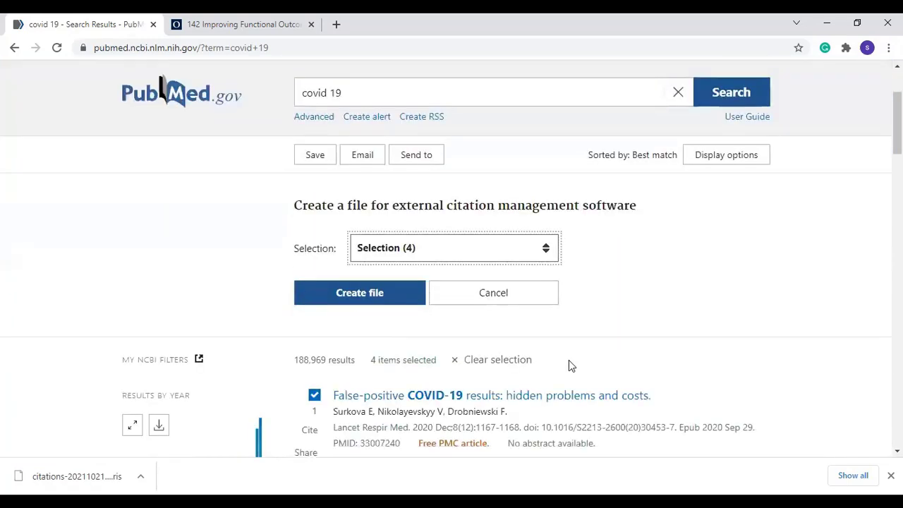
{"action": "left_click", "coordinate": [361, 297]}
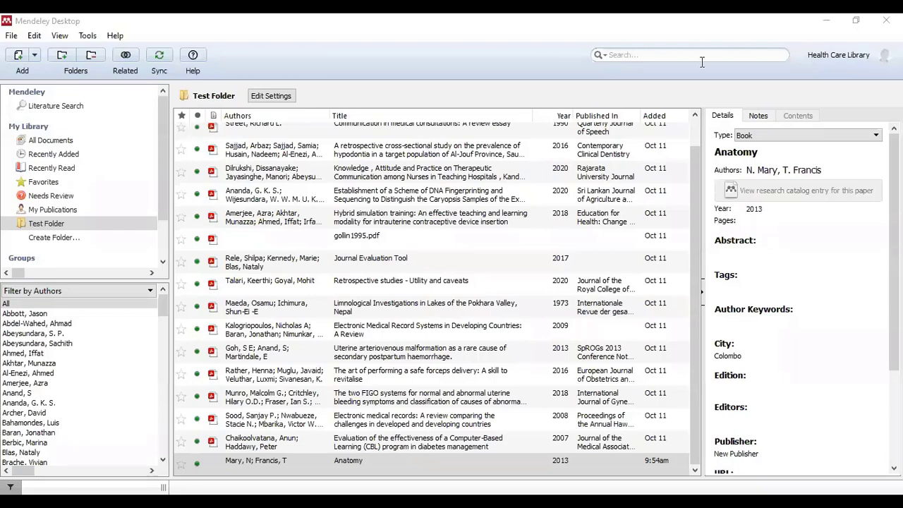
- Switch to Mendeley Desktop and import the RIS file citations-20211021T045807.ris from the Downloads folder
{"action": "left_click", "coordinate": [11, 35]}
{"action": "mouse_move", "coordinate": [39, 117]}
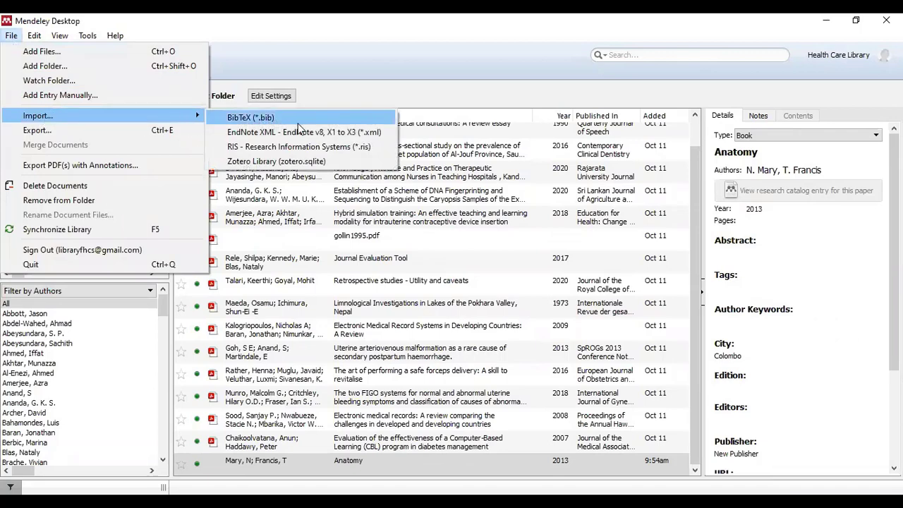
{"action": "left_click", "coordinate": [299, 148]}
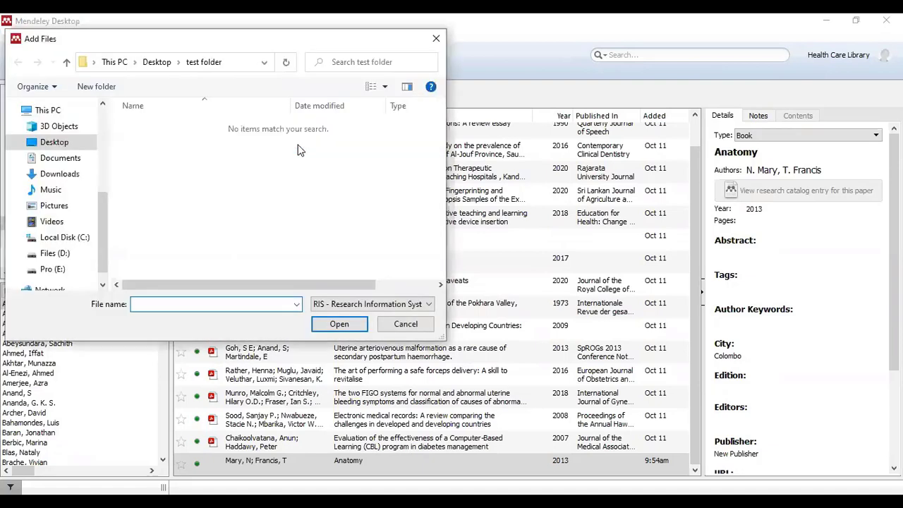
{"action": "left_click", "coordinate": [67, 174]}
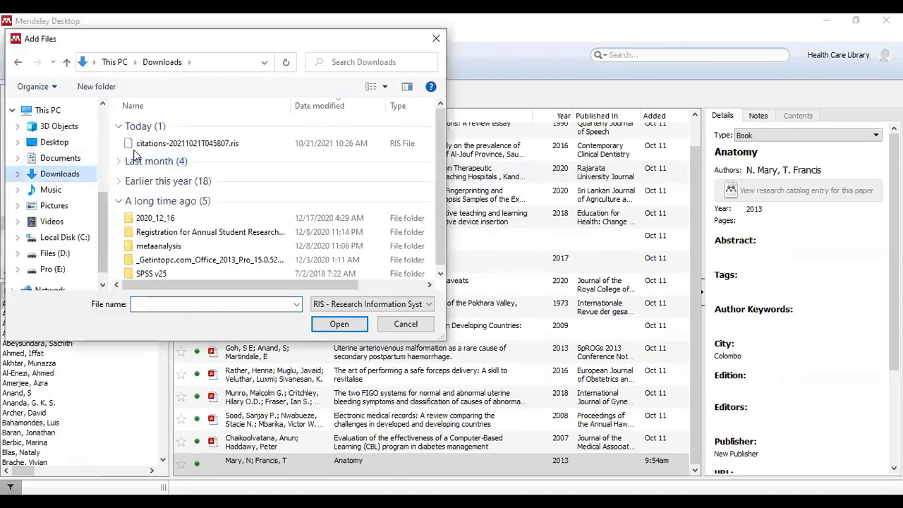
{"action": "left_click", "coordinate": [174, 146]}
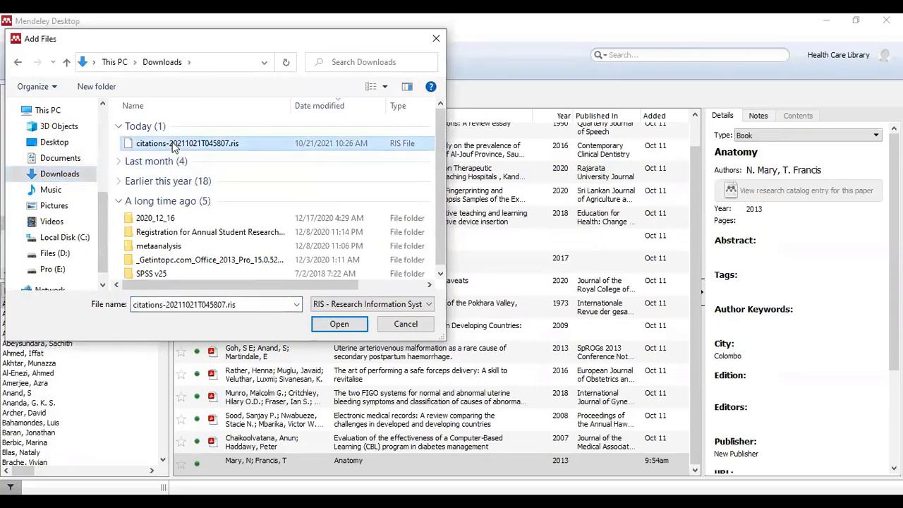
{"action": "left_click", "coordinate": [331, 326]}
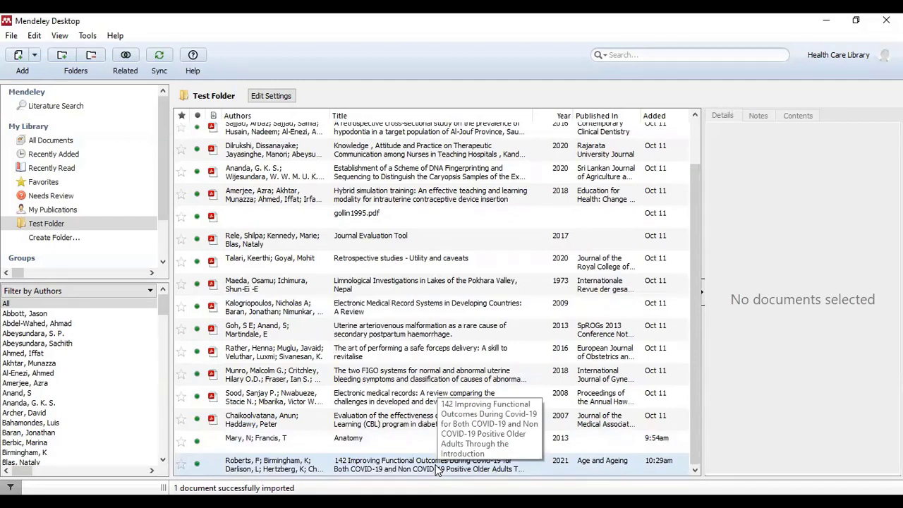
- Import the PubMed citation file pubmed-covid19-set (1).nbib from Downloads, with the file type filter set to All Files
{"action": "left_click", "coordinate": [10, 36]}
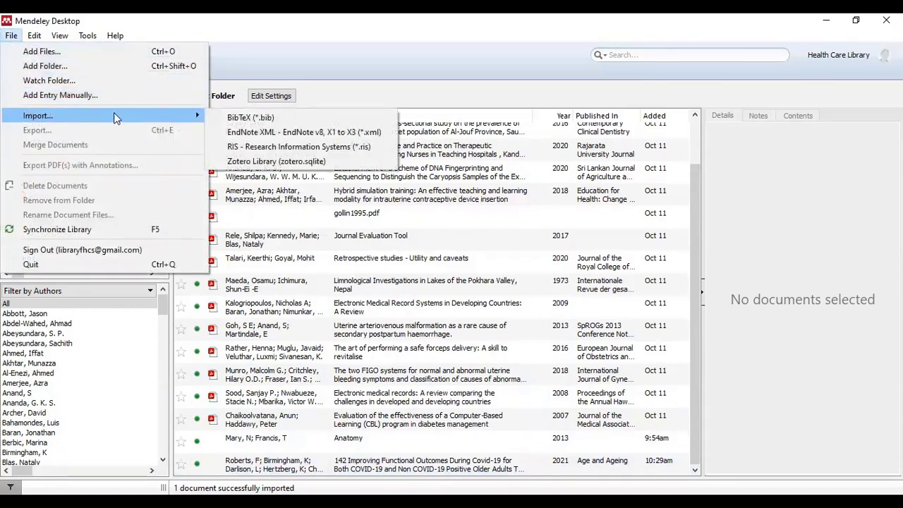
{"action": "left_click", "coordinate": [244, 119]}
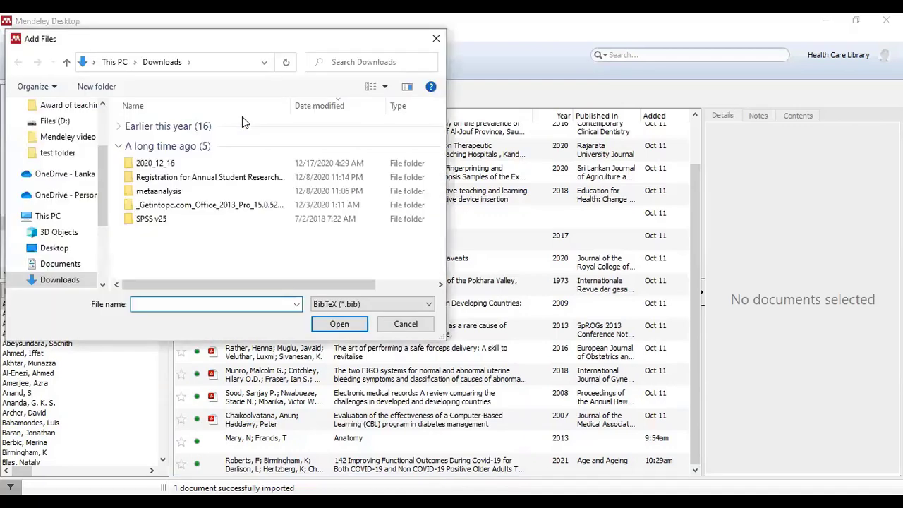
{"action": "left_click", "coordinate": [431, 304]}
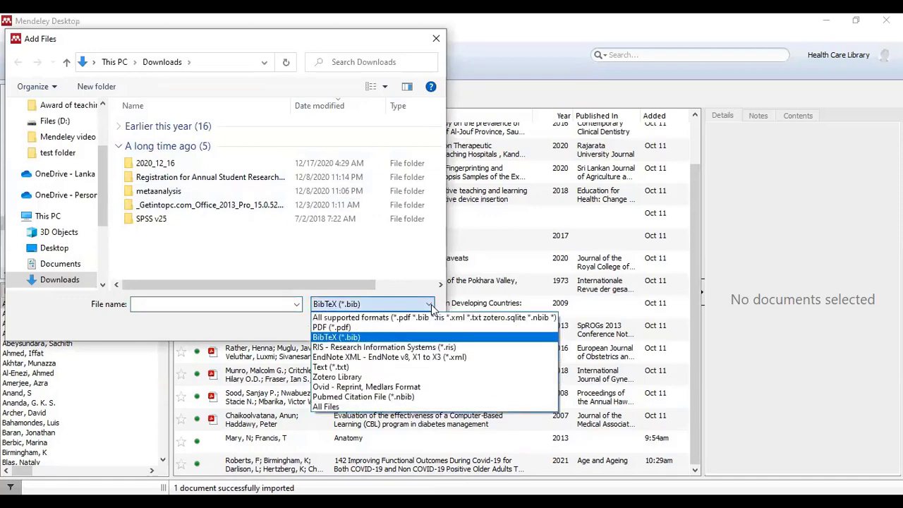
{"action": "left_click", "coordinate": [348, 407]}
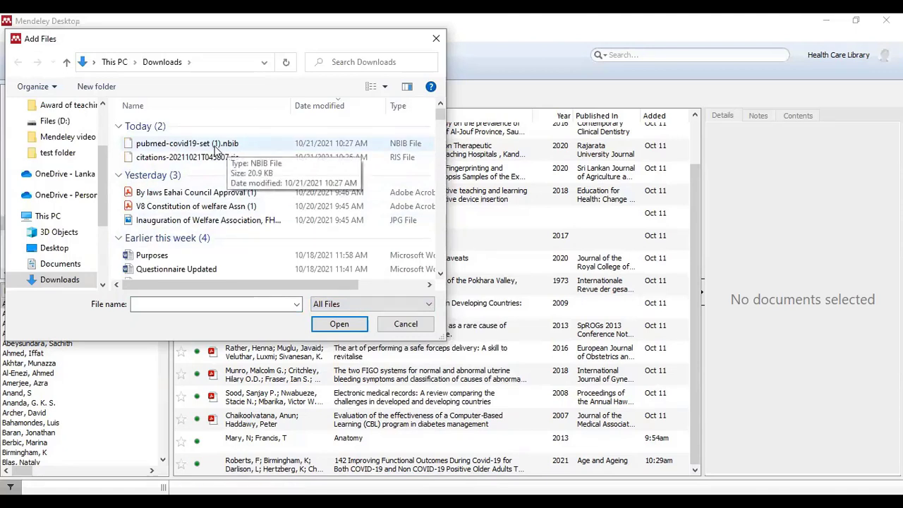
{"action": "left_click", "coordinate": [232, 146]}
{"action": "left_click", "coordinate": [339, 324]}
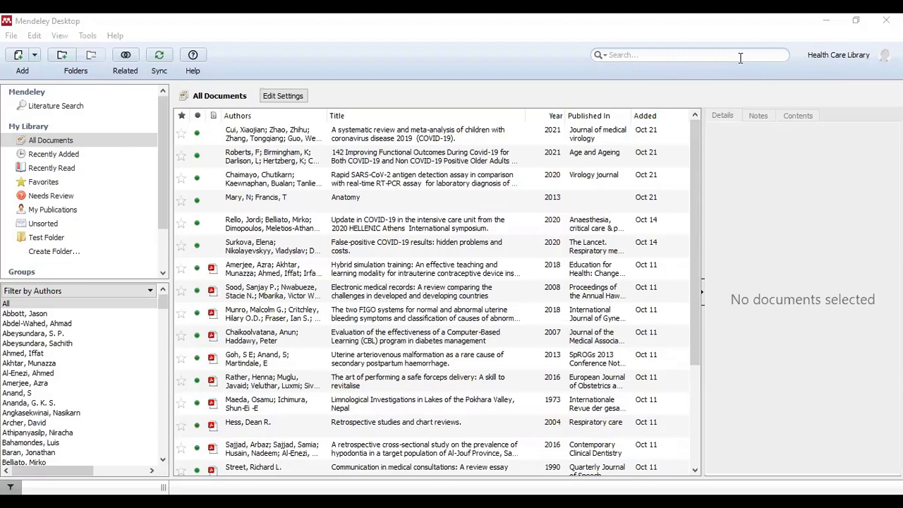
- Install the Mendeley Web Importer extension in Chrome, starting from Mendeley Desktop's web importer command, and dismiss the browser's notice
{"action": "left_click", "coordinate": [91, 36]}
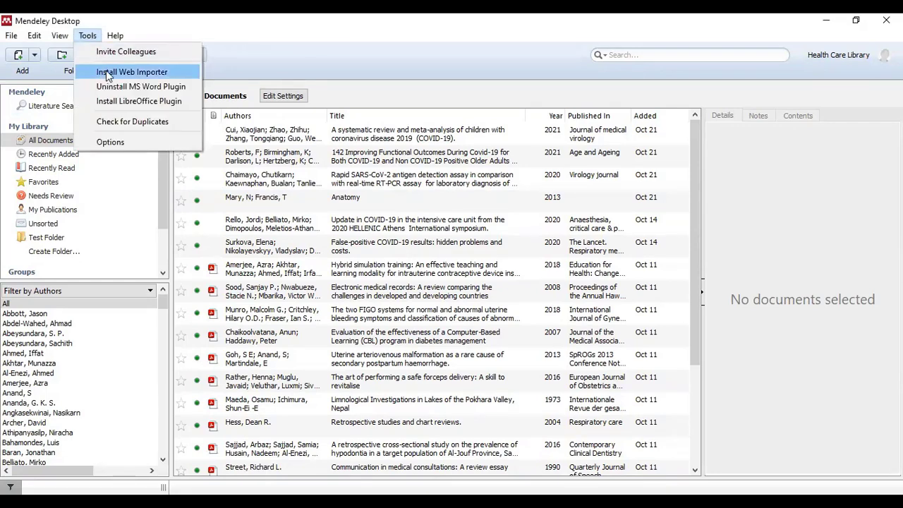
{"action": "left_click", "coordinate": [131, 72]}
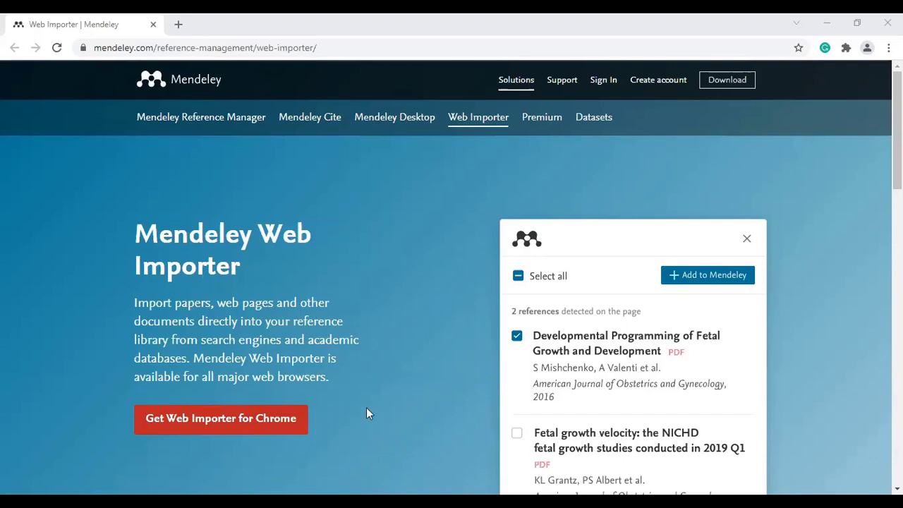
{"action": "left_click", "coordinate": [221, 420]}
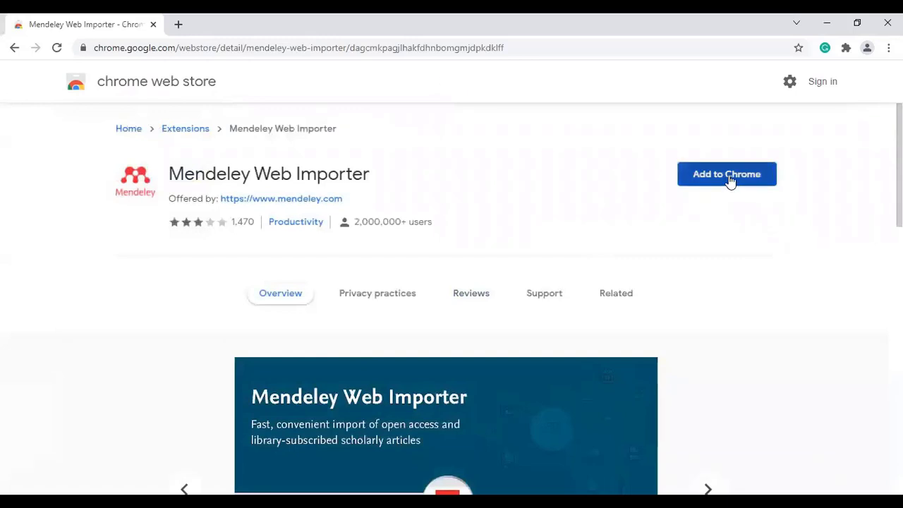
{"action": "left_click", "coordinate": [730, 177]}
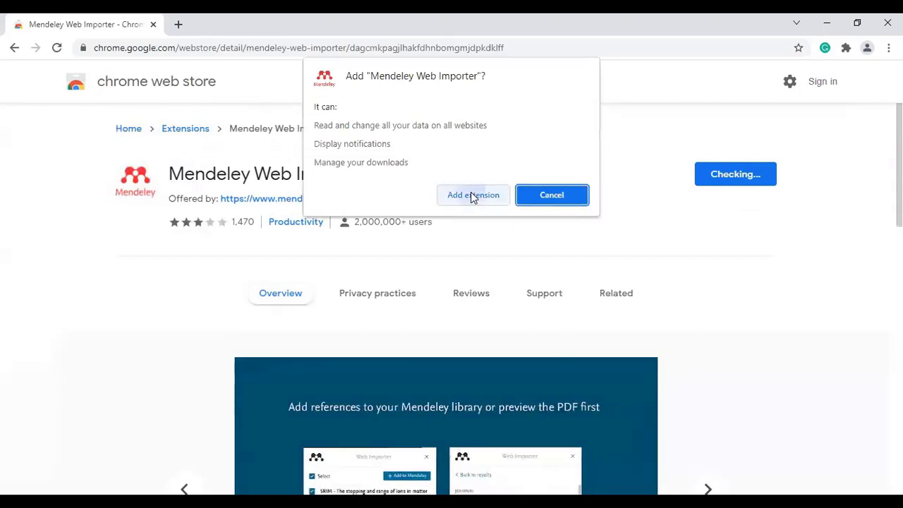
{"action": "left_click", "coordinate": [473, 195]}
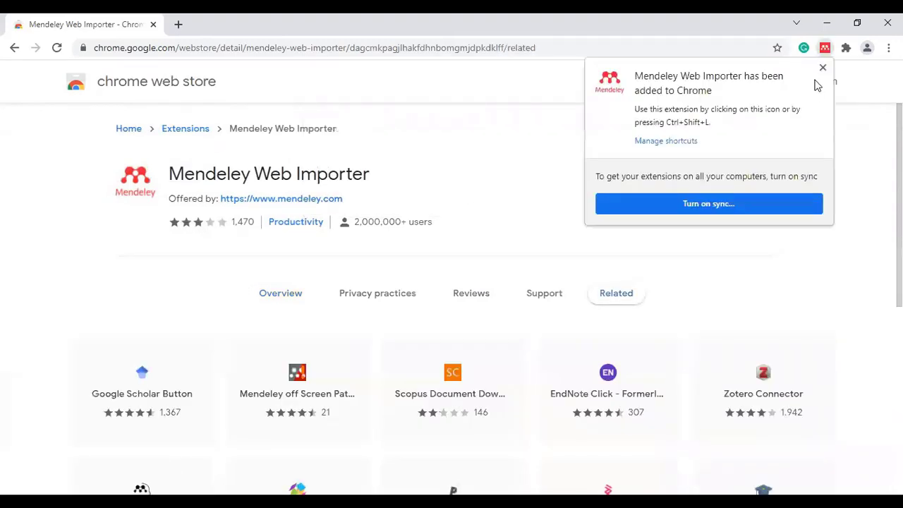
{"action": "left_click", "coordinate": [823, 68]}
{"action": "left_click", "coordinate": [845, 50]}
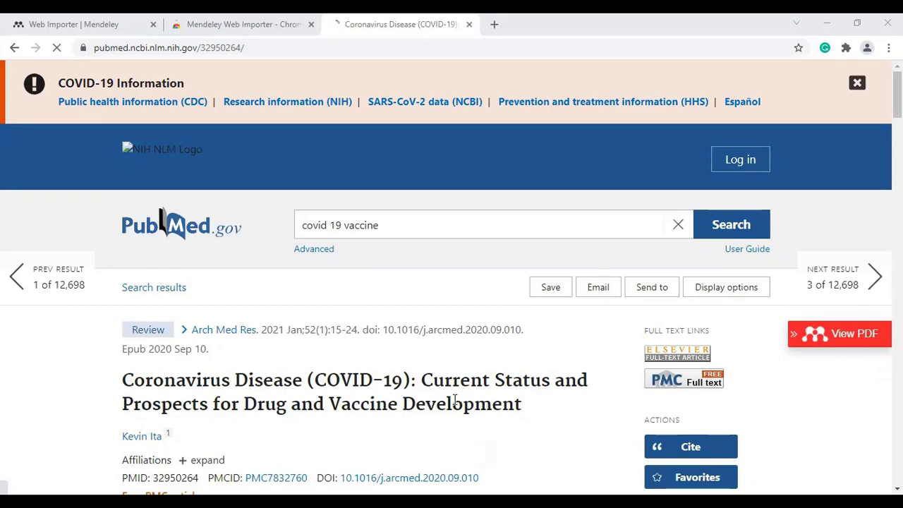
- Open Mendeley Web Importer on the PubMed article about COVID-19 drug and vaccine development and sign in
{"action": "scroll", "coordinate": [451, 395], "scroll_direction": "down", "scroll_amount": 3}
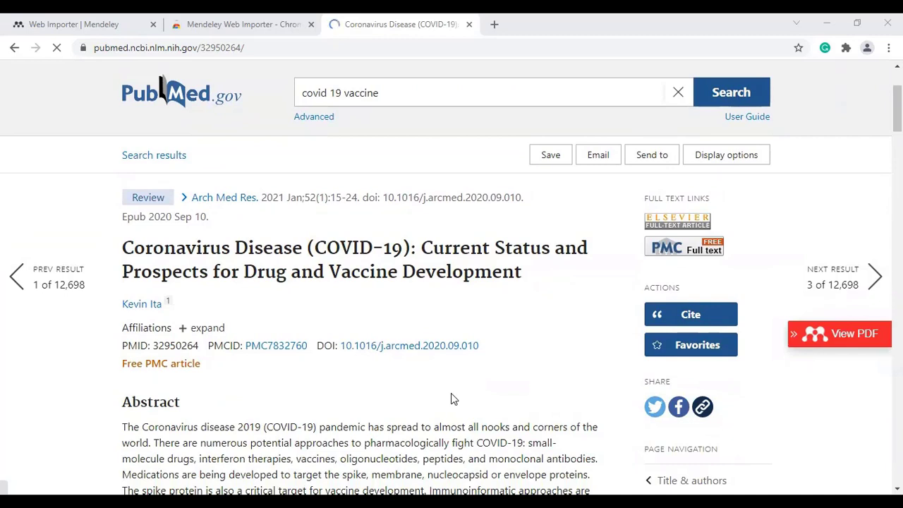
{"action": "left_click", "coordinate": [846, 47]}
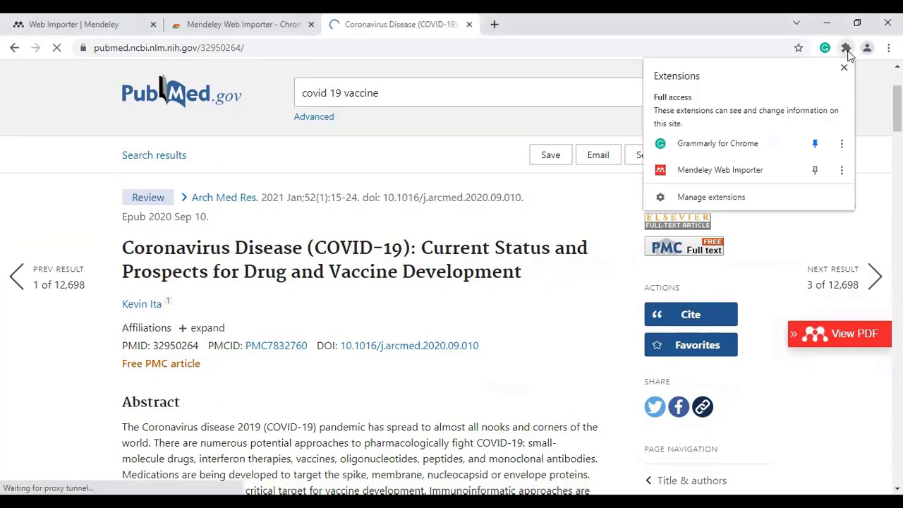
{"action": "left_click", "coordinate": [724, 178]}
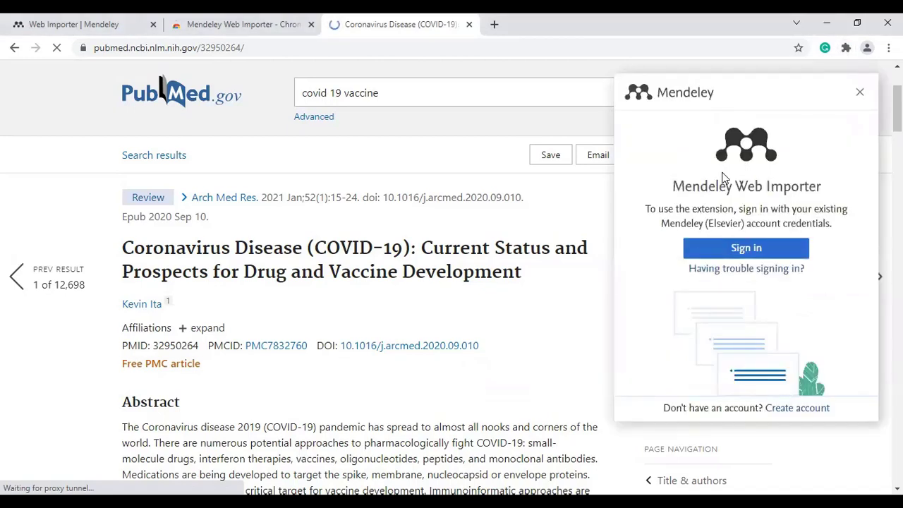
{"action": "left_click", "coordinate": [744, 252]}
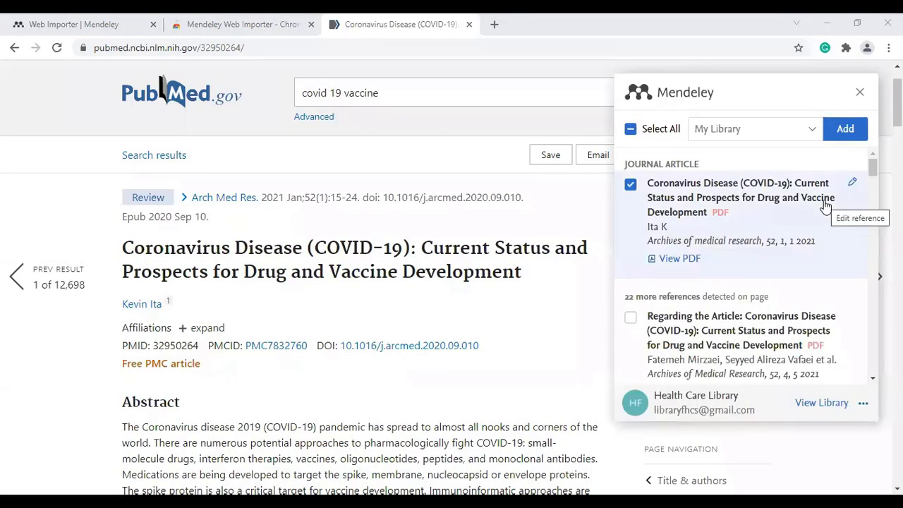
- Review the references detected on the page and add the checked journal article to Test Folder in the Mendeley library
{"action": "scroll", "coordinate": [825, 204], "scroll_direction": "down", "scroll_amount": 3}
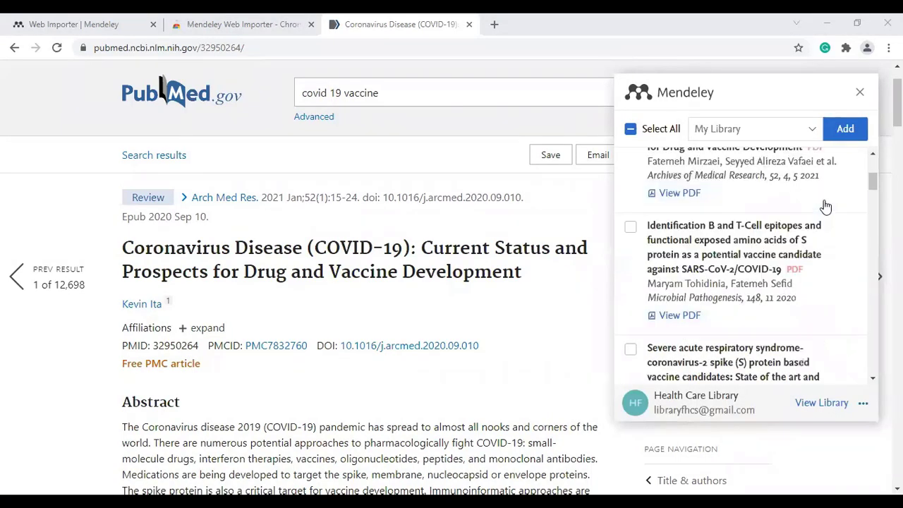
{"action": "scroll", "coordinate": [825, 205], "scroll_direction": "up", "scroll_amount": 3}
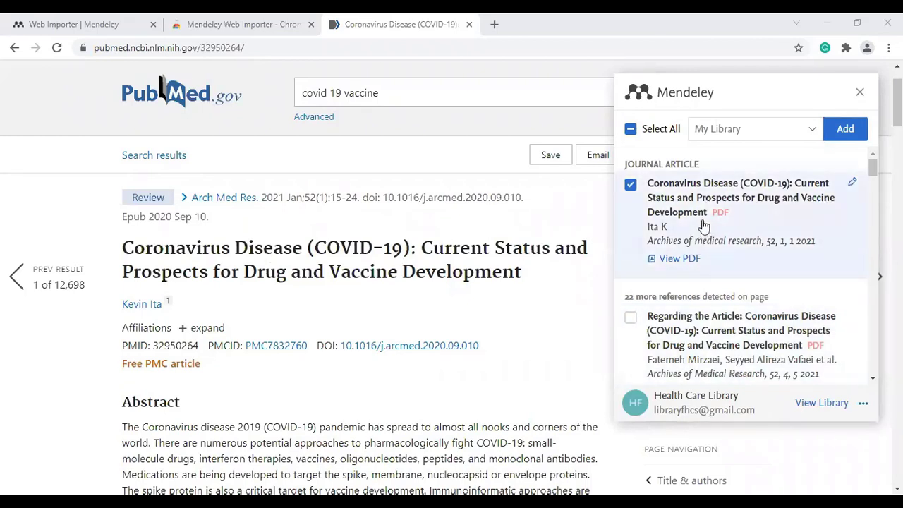
{"action": "left_click", "coordinate": [813, 132]}
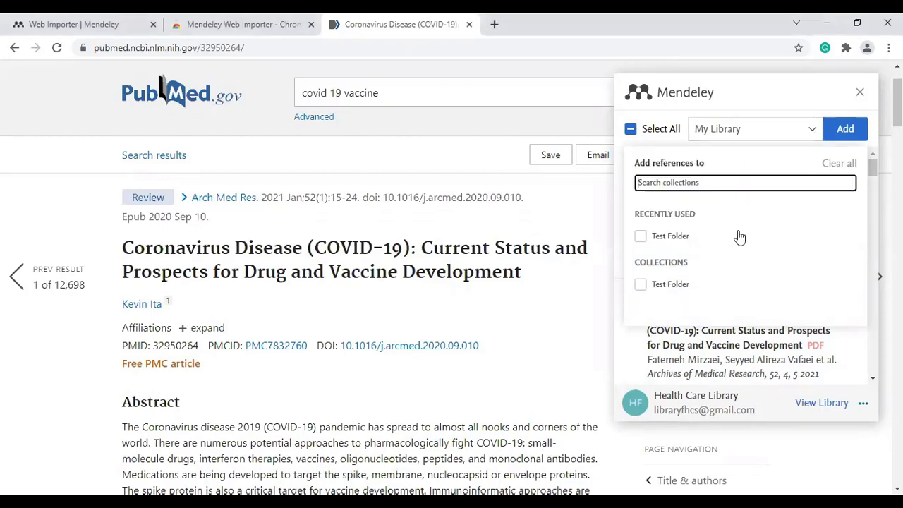
{"action": "left_click", "coordinate": [640, 237]}
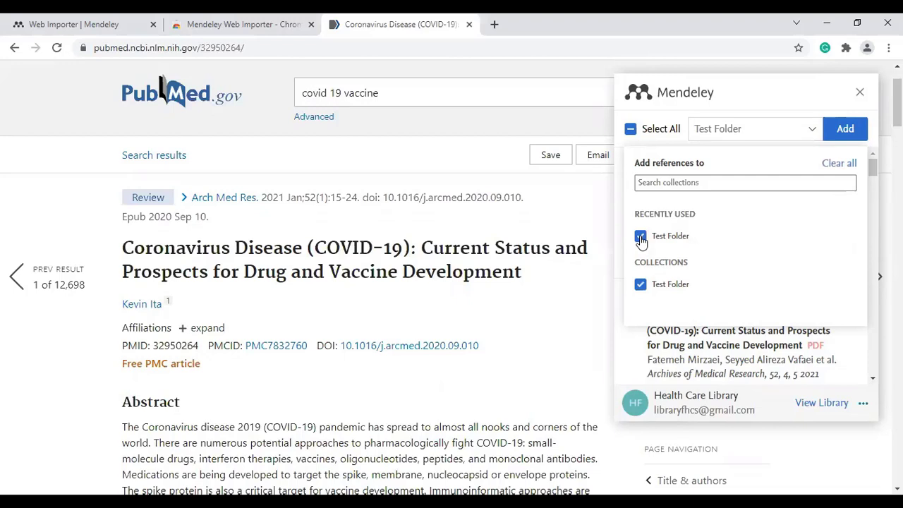
{"action": "left_click", "coordinate": [844, 127]}
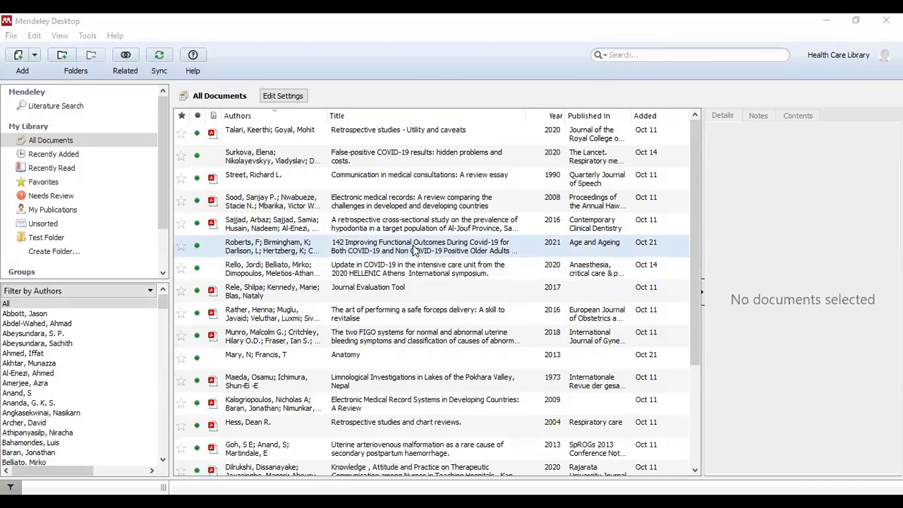
- Switch to Mendeley Desktop, look through All Documents and synchronize the library
{"action": "scroll", "coordinate": [415, 250], "scroll_direction": "down", "scroll_amount": 2}
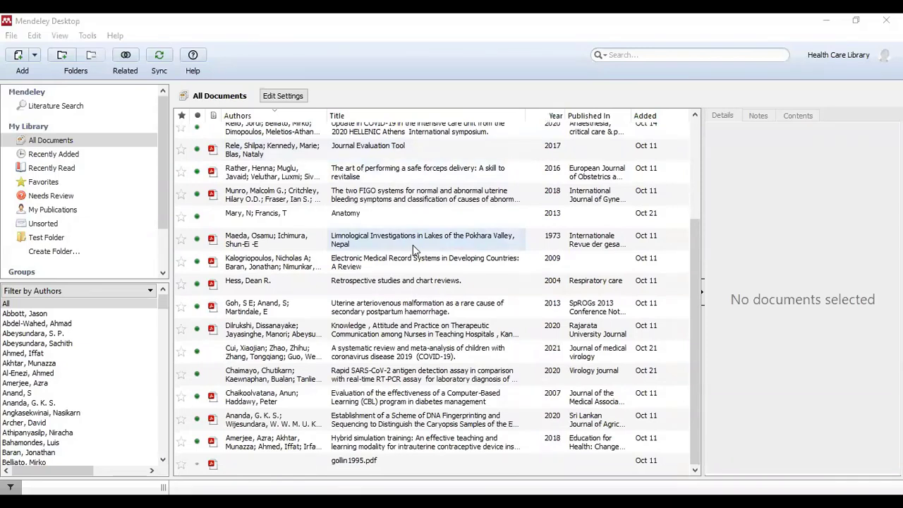
{"action": "left_click", "coordinate": [159, 61]}
{"action": "left_click", "coordinate": [400, 290]}
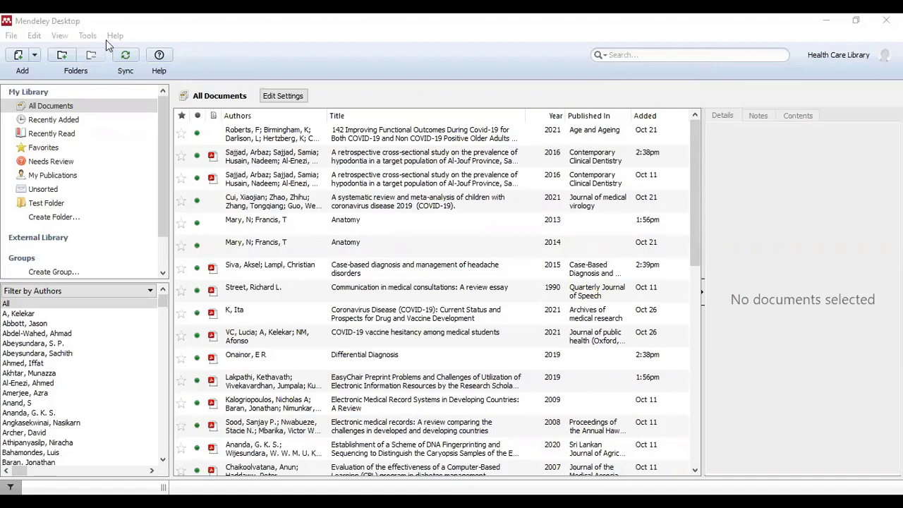
- Check All Documents in the Mendeley library for duplicate references
{"action": "left_click", "coordinate": [86, 37]}
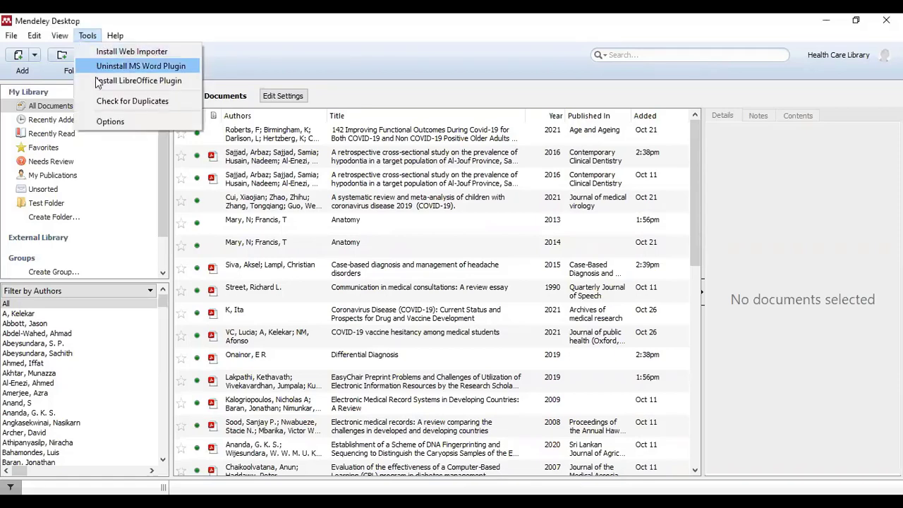
{"action": "left_click", "coordinate": [101, 105]}
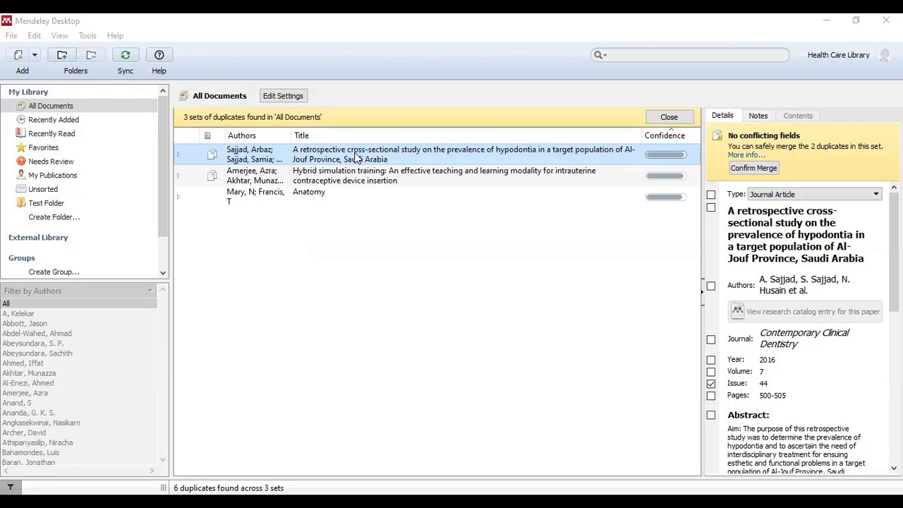
- Expand the duplicate set for the hypodontia prevalence study and compare the field details of its two copies
{"action": "double_click", "coordinate": [357, 157]}
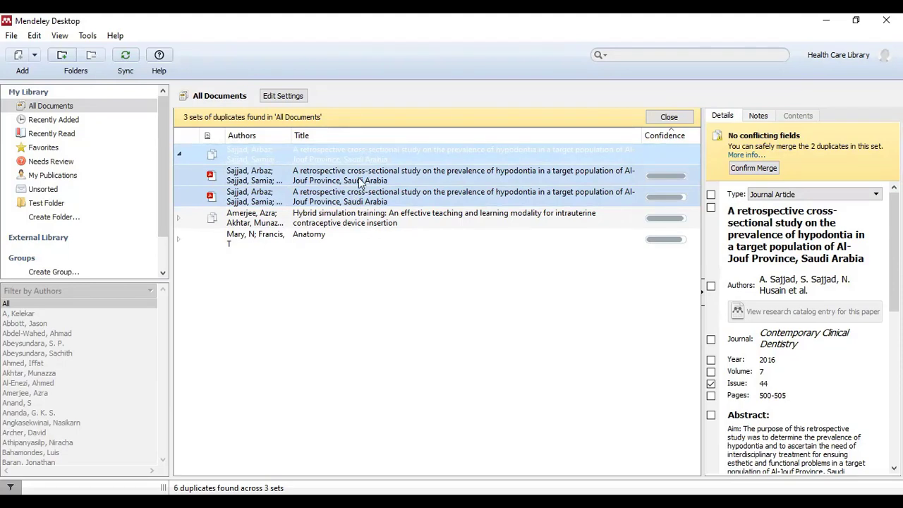
{"action": "left_click", "coordinate": [362, 177]}
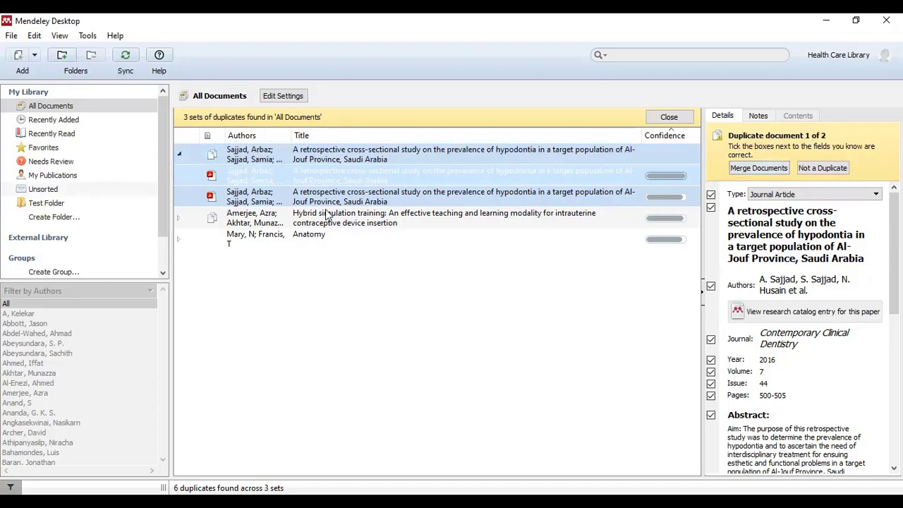
{"action": "left_click", "coordinate": [344, 198]}
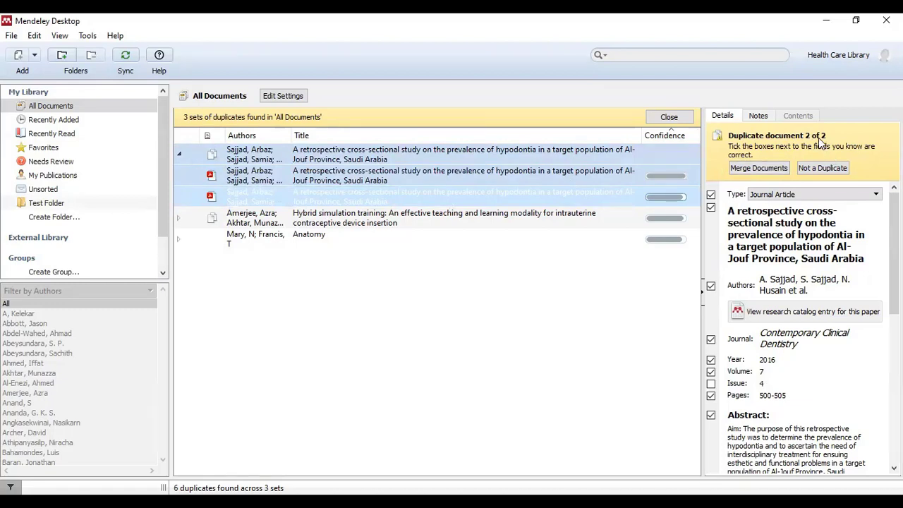
{"action": "left_click", "coordinate": [379, 157]}
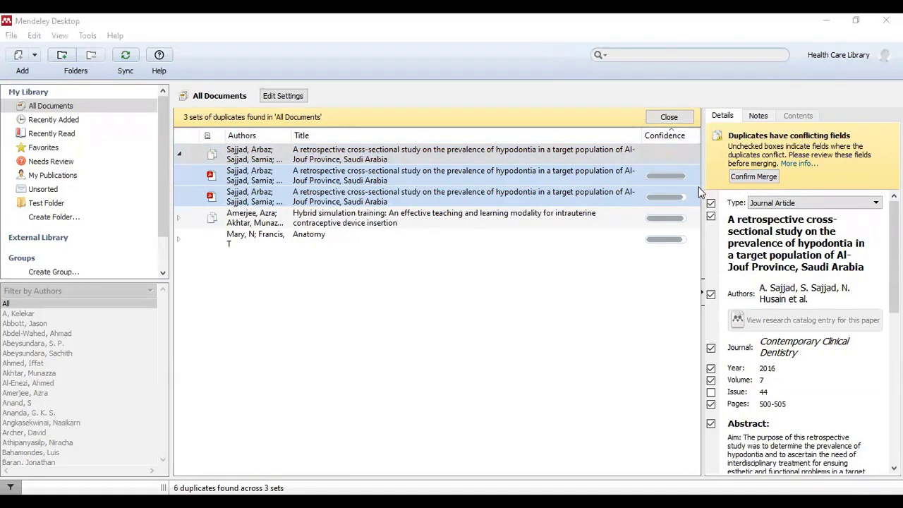
{"action": "left_click", "coordinate": [484, 181]}
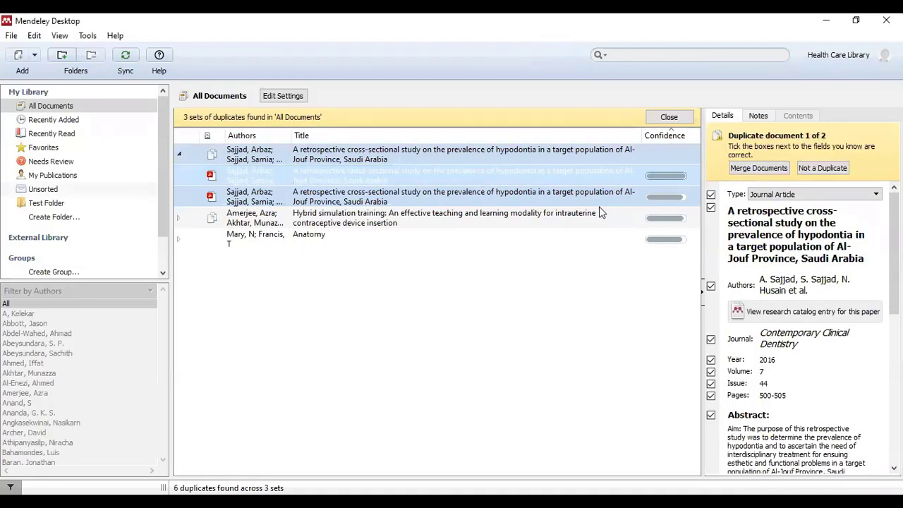
- Resolve the conflicting issue number of the hypodontia study duplicates in favour of issue 4 and merge the two copies
{"action": "left_click", "coordinate": [711, 207]}
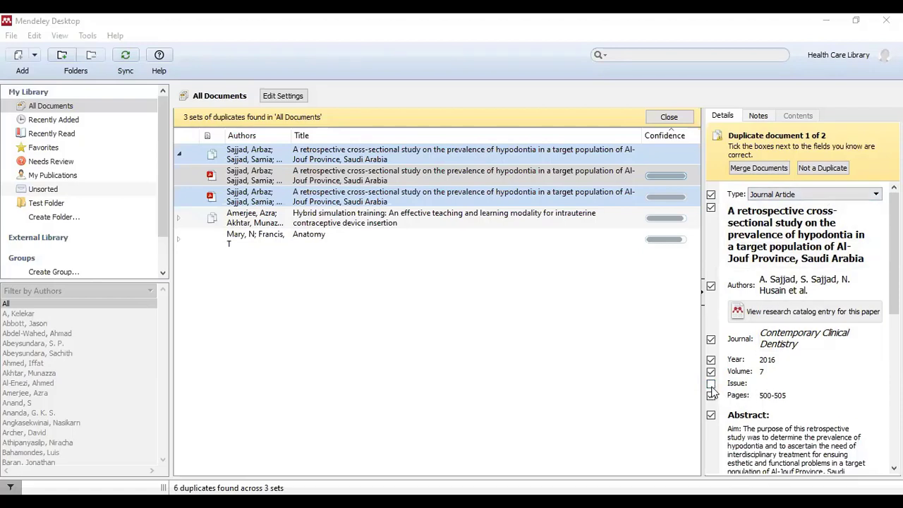
{"action": "left_click", "coordinate": [484, 198]}
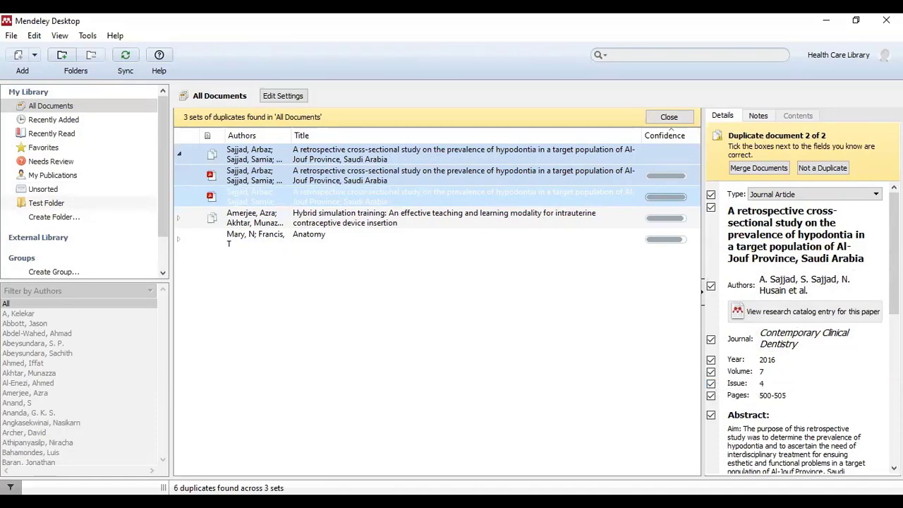
{"action": "left_click_drag", "start_coordinate": [894, 254], "coordinate": [894, 401]}
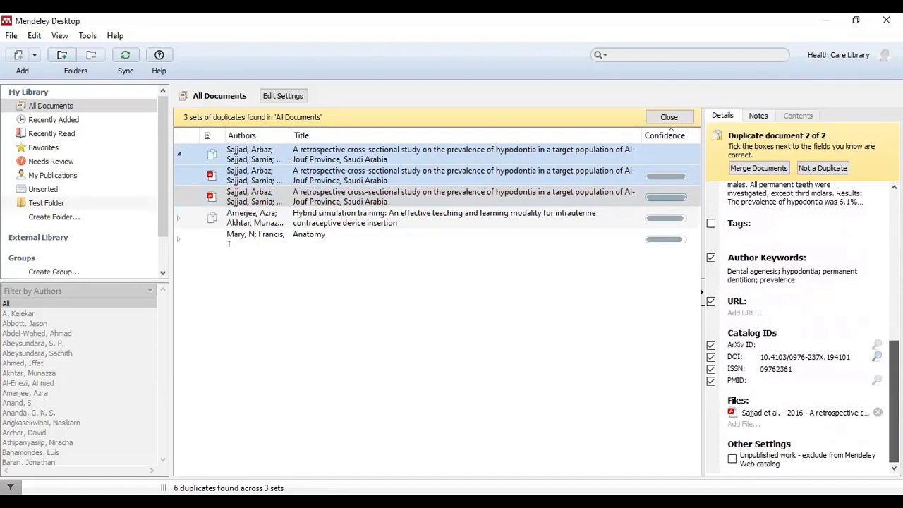
{"action": "scroll", "coordinate": [765, 205], "scroll_direction": "up", "scroll_amount": 10}
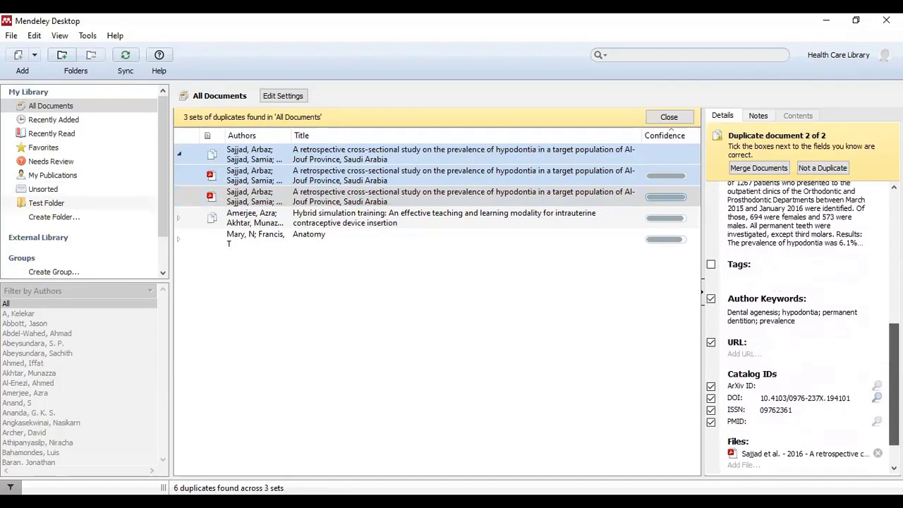
{"action": "left_click", "coordinate": [493, 176]}
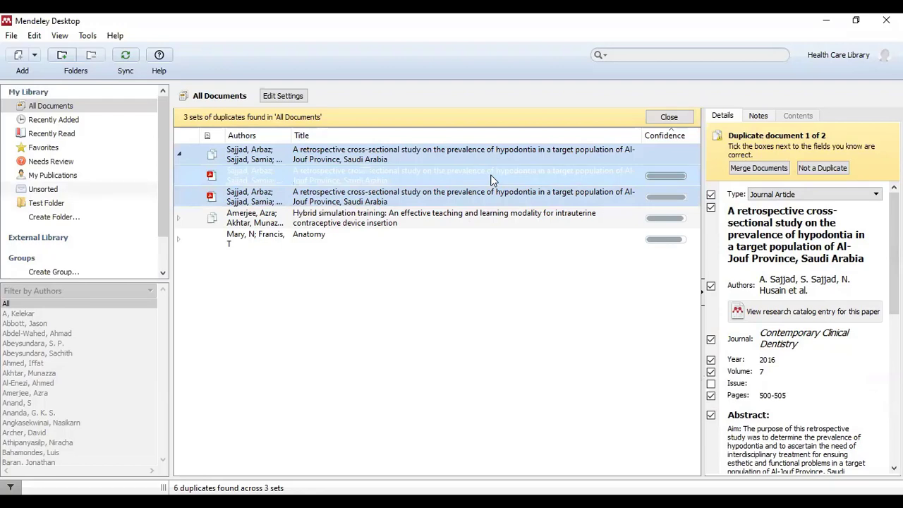
{"action": "left_click", "coordinate": [482, 198]}
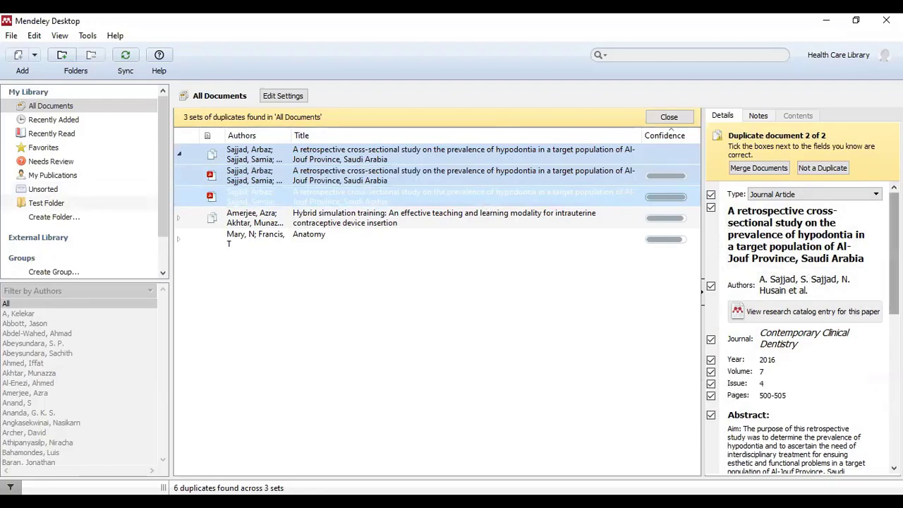
{"action": "mouse_move", "coordinate": [894, 254]}
{"action": "left_mouse_down"}
{"action": "mouse_move", "coordinate": [894, 403]}
{"action": "mouse_move", "coordinate": [894, 252]}
{"action": "left_mouse_up"}
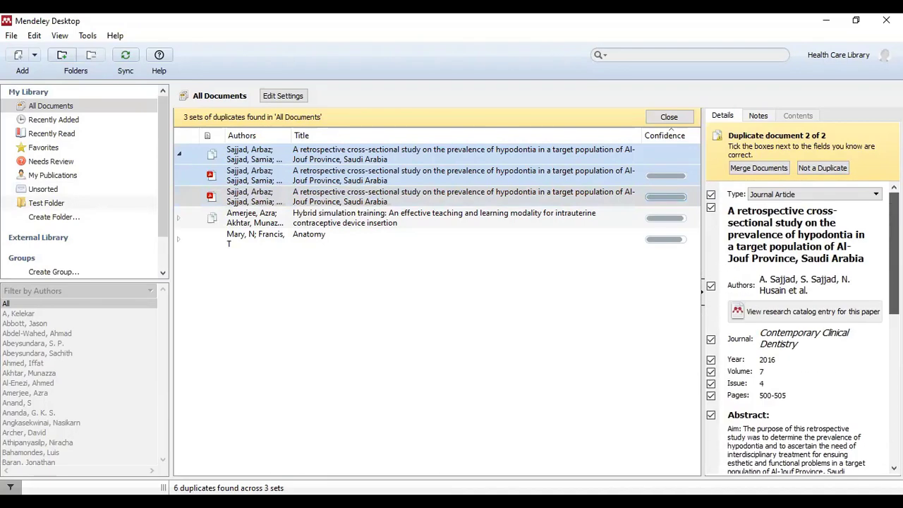
{"action": "left_click", "coordinate": [445, 153]}
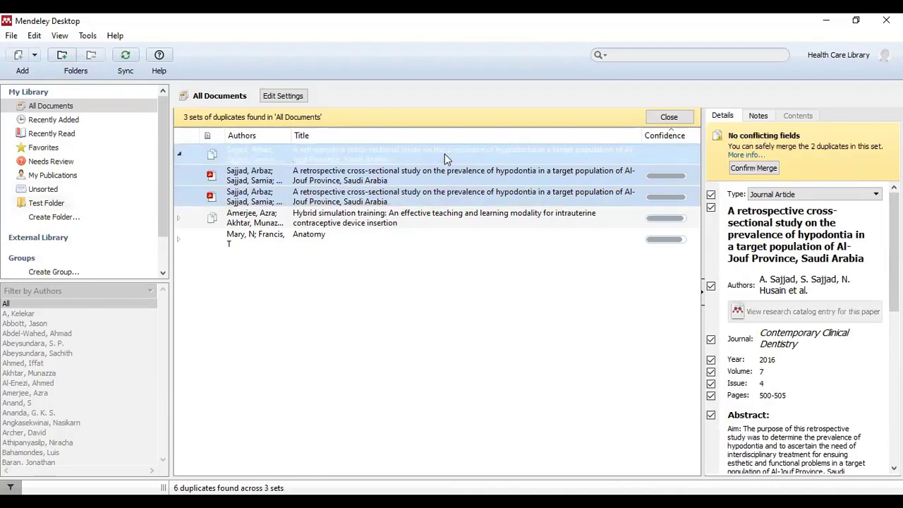
{"action": "left_click", "coordinate": [757, 169]}
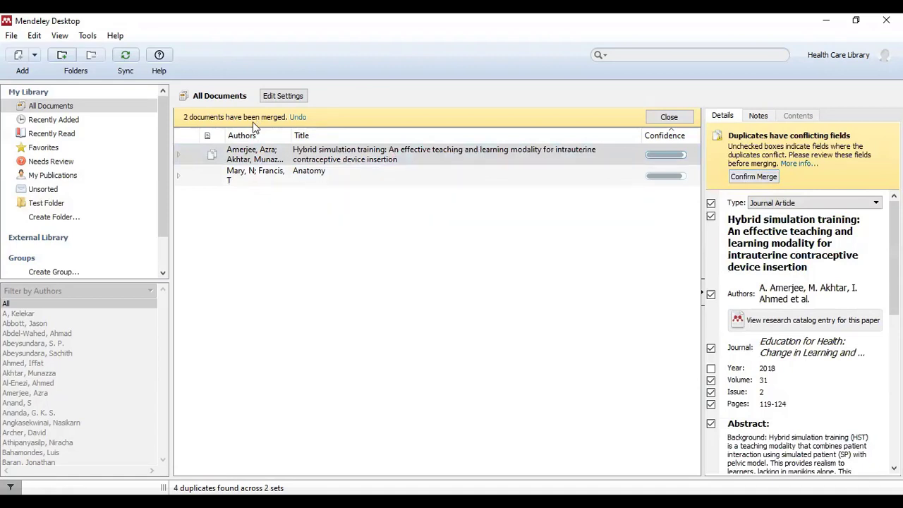
- Expand the "Hybrid simulation training" duplicate set and review the details of its first copy
{"action": "left_click", "coordinate": [346, 159]}
{"action": "double_click", "coordinate": [346, 158]}
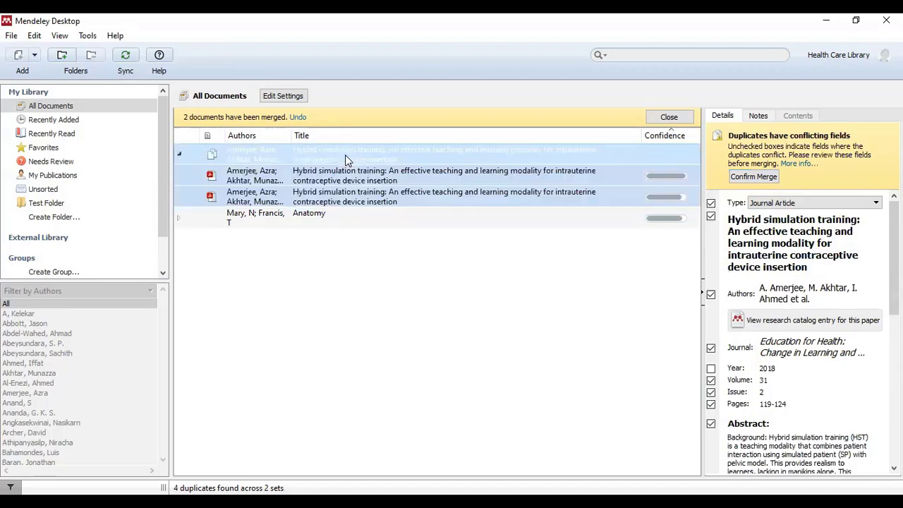
{"action": "left_click", "coordinate": [373, 180]}
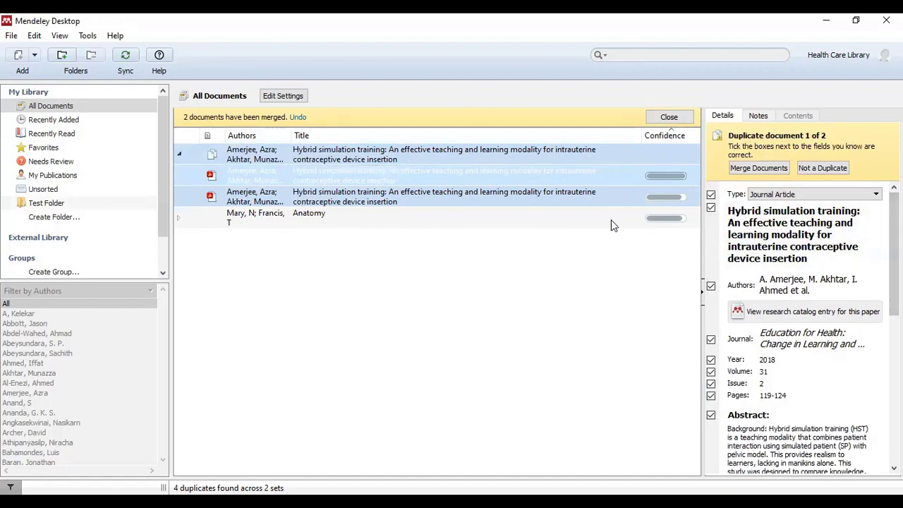
{"action": "scroll", "coordinate": [837, 226], "scroll_direction": "down", "scroll_amount": 2}
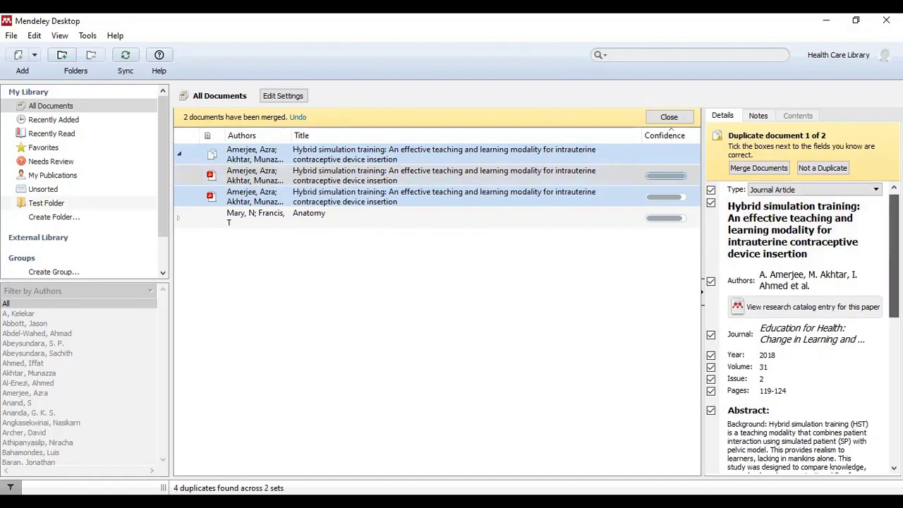
{"action": "scroll", "coordinate": [803, 325], "scroll_direction": "down", "scroll_amount": 2}
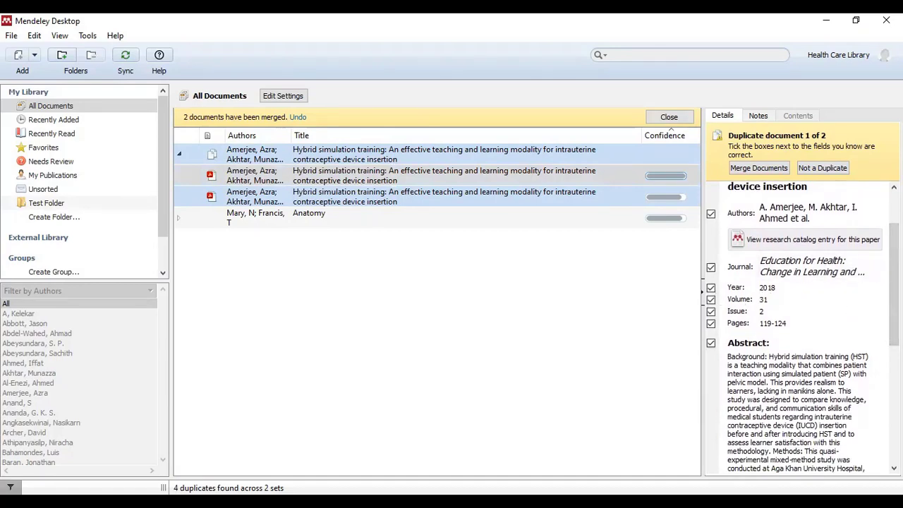
{"action": "mouse_move", "coordinate": [895, 282]}
{"action": "left_mouse_down"}
{"action": "mouse_move", "coordinate": [895, 381]}
{"action": "mouse_move", "coordinate": [895, 277]}
{"action": "left_mouse_up"}
- Keep the second copy's year 2019 for the "Hybrid simulation training" duplicates and merge the two documents
{"action": "left_click", "coordinate": [451, 200]}
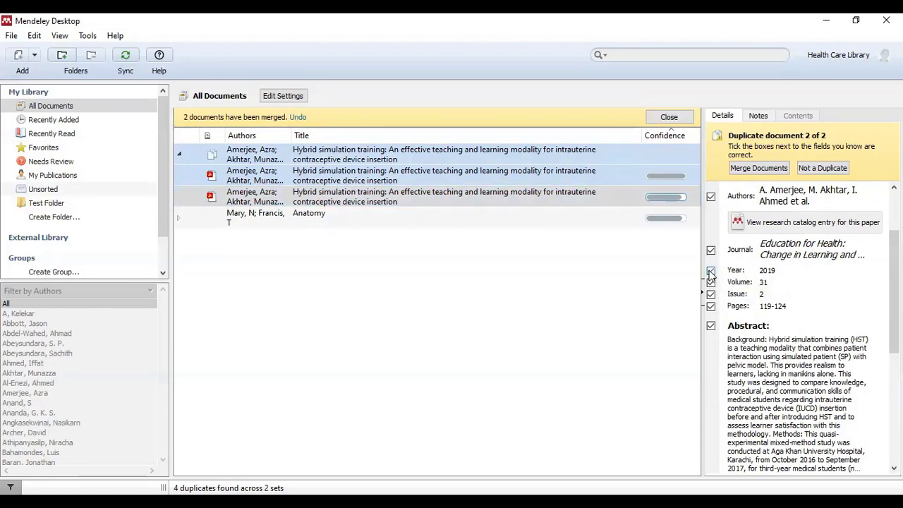
{"action": "left_click", "coordinate": [440, 175]}
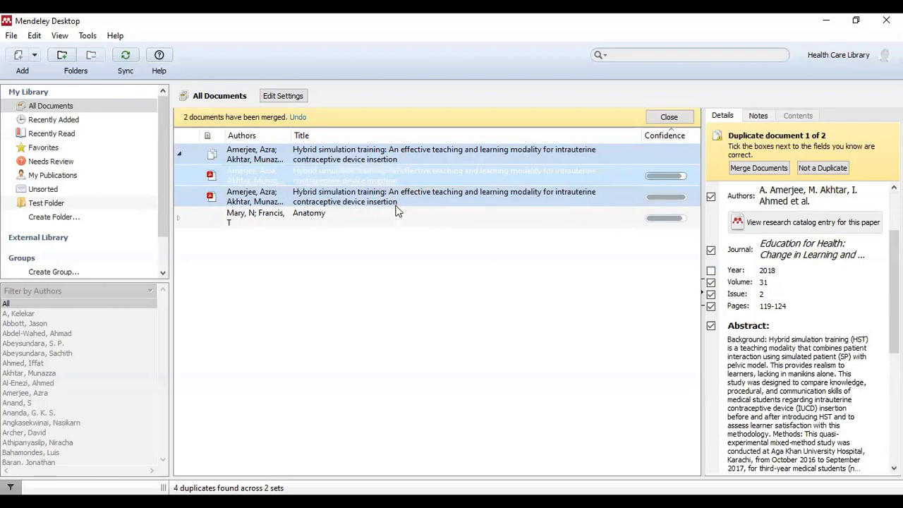
{"action": "left_click", "coordinate": [375, 169]}
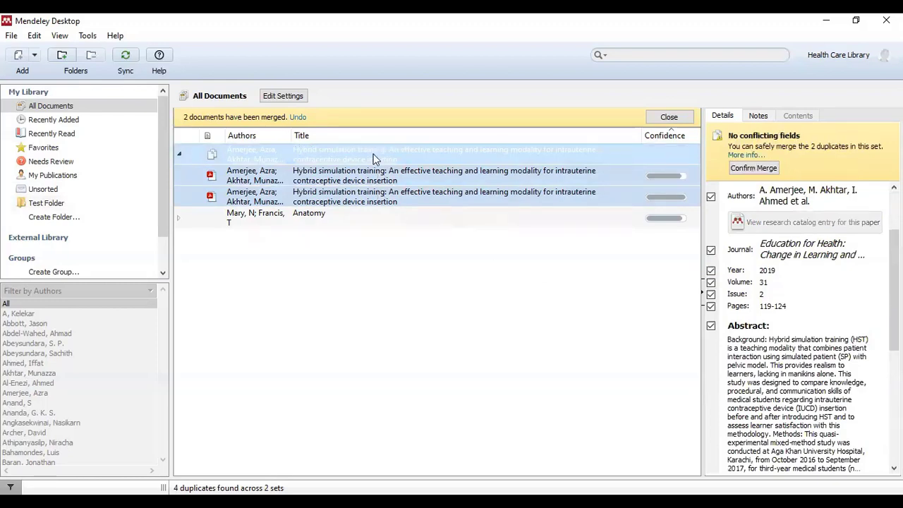
{"action": "left_click", "coordinate": [758, 169]}
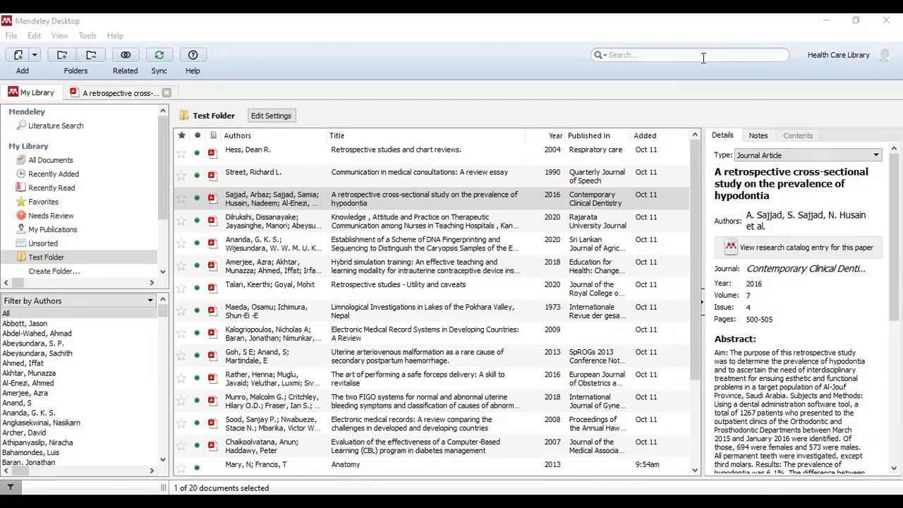
- Check the PDF of "Retrospective studies and chart reviews" in Test Folder against its reference details, and close both open PDFs
{"action": "left_click", "coordinate": [401, 155]}
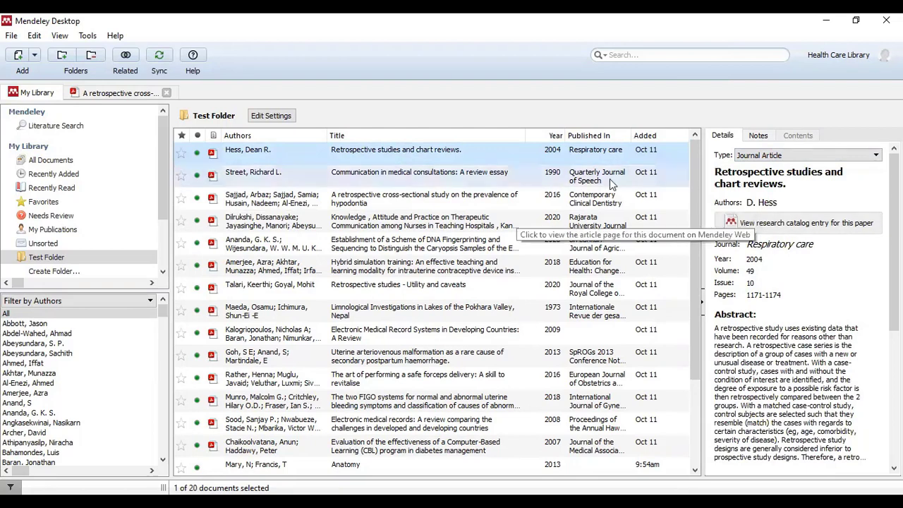
{"action": "double_click", "coordinate": [414, 155]}
{"action": "scroll", "coordinate": [304, 203], "scroll_direction": "up", "scroll_amount": 10}
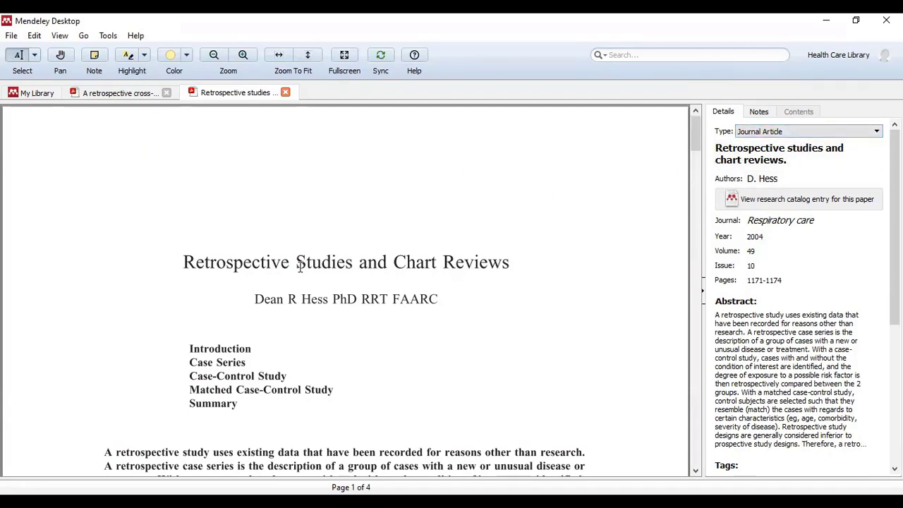
{"action": "left_click", "coordinate": [798, 177]}
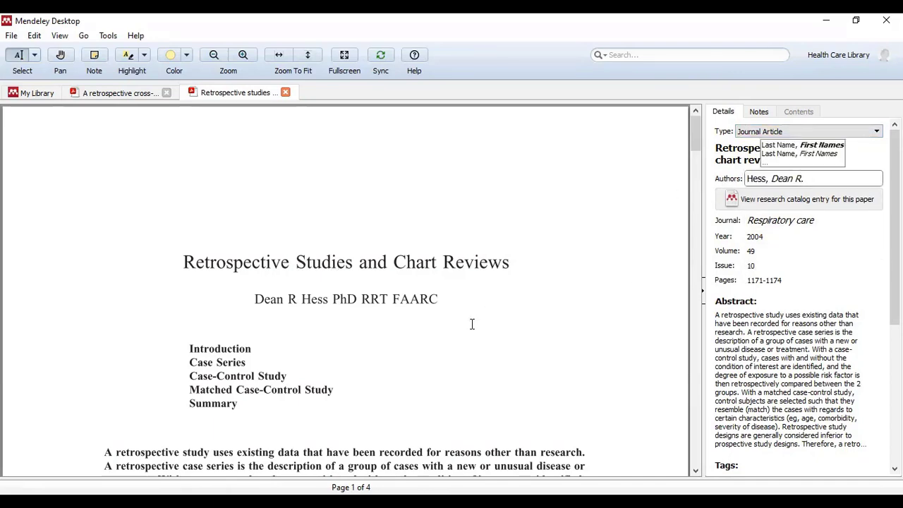
{"action": "scroll", "coordinate": [472, 324], "scroll_direction": "down", "scroll_amount": 5}
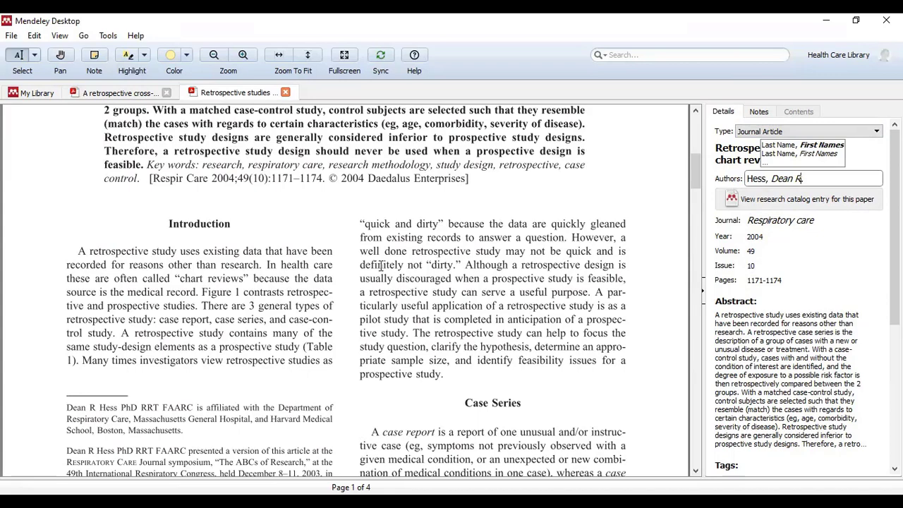
{"action": "left_click", "coordinate": [285, 93]}
{"action": "left_click", "coordinate": [167, 93]}
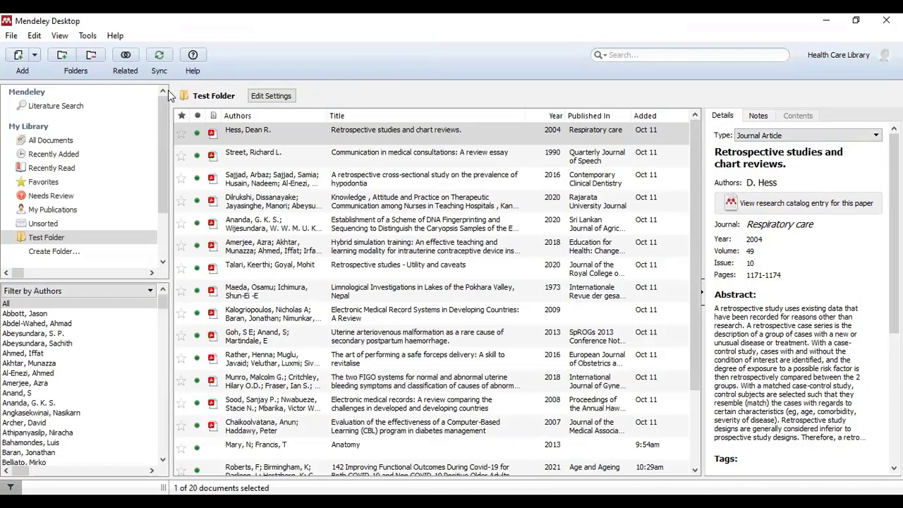
- Open the PDF of the hypodontia prevalence article from Test Folder and copy its full title from the first page
{"action": "left_click", "coordinate": [381, 183]}
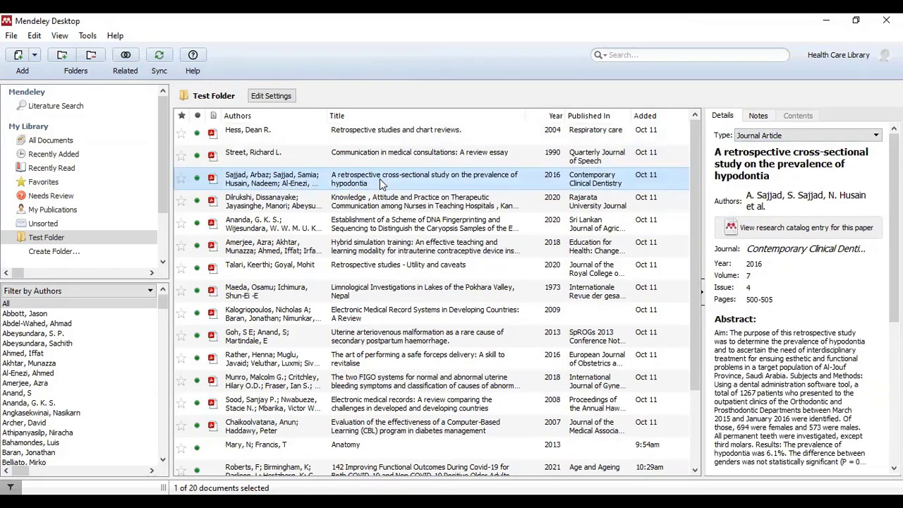
{"action": "double_click", "coordinate": [379, 179]}
{"action": "scroll", "coordinate": [393, 291], "scroll_direction": "down", "scroll_amount": 1}
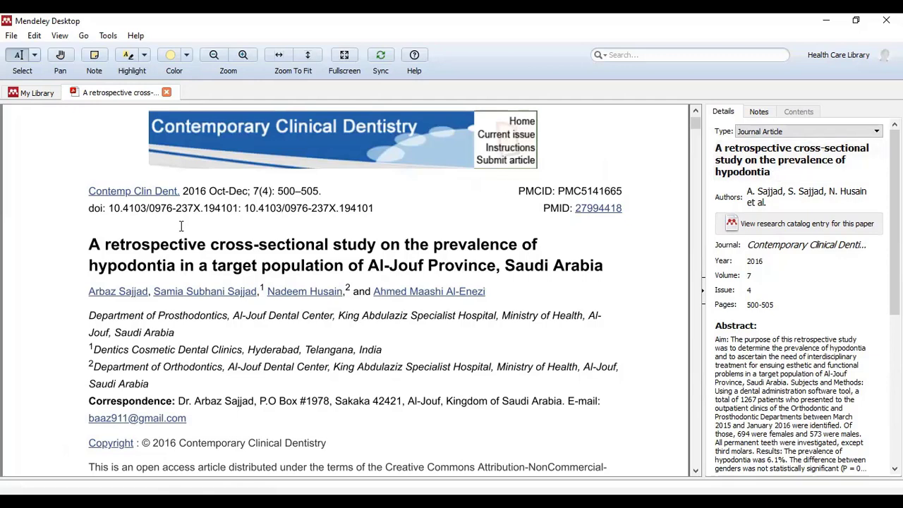
{"action": "left_click_drag", "start_coordinate": [89, 244], "coordinate": [602, 264]}
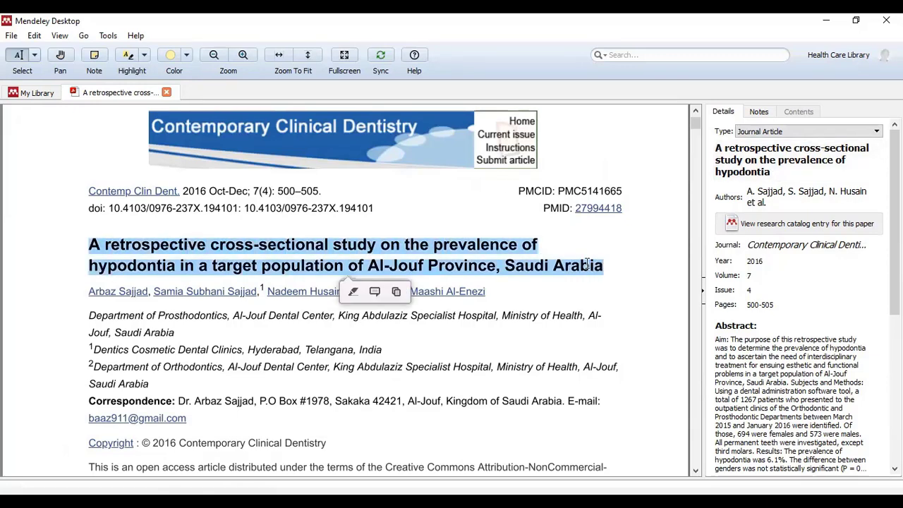
{"action": "right_click", "coordinate": [563, 272]}
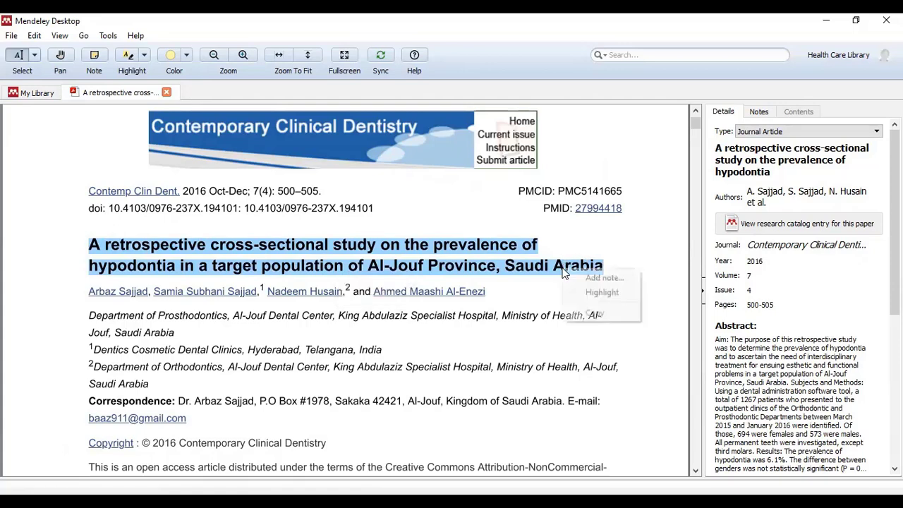
{"action": "left_click", "coordinate": [598, 312]}
- Replace the hypodontia reference's title with the copied full title, ending in "in a target population of Al-Jouf Province, Saudi Arabia"
{"action": "left_click_drag", "start_coordinate": [776, 172], "coordinate": [702, 147]}
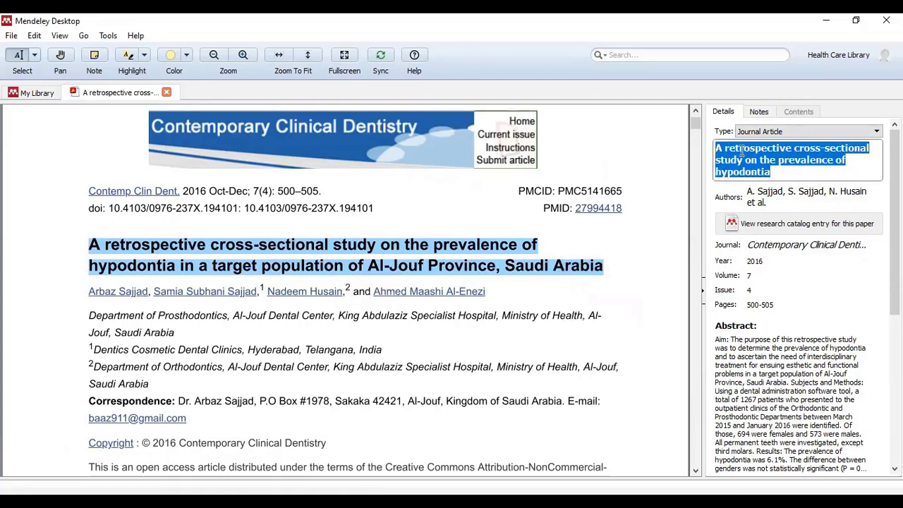
{"action": "key", "text": "BackSpace"}
{"action": "right_click", "coordinate": [734, 148]}
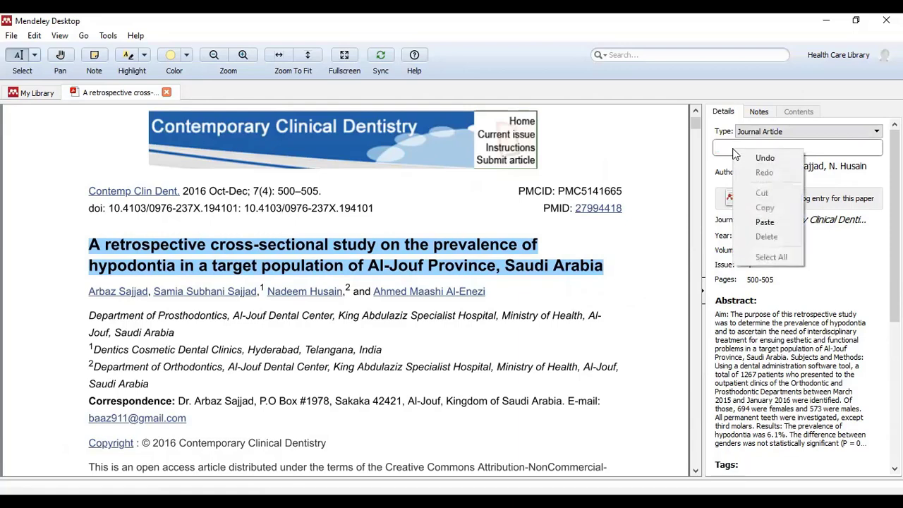
{"action": "left_click", "coordinate": [761, 221]}
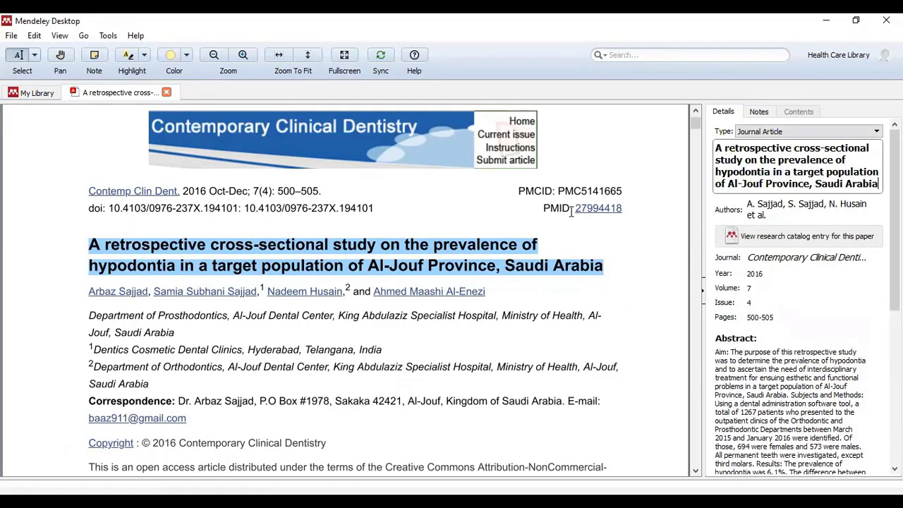
{"action": "scroll", "coordinate": [554, 290], "scroll_direction": "down", "scroll_amount": 3}
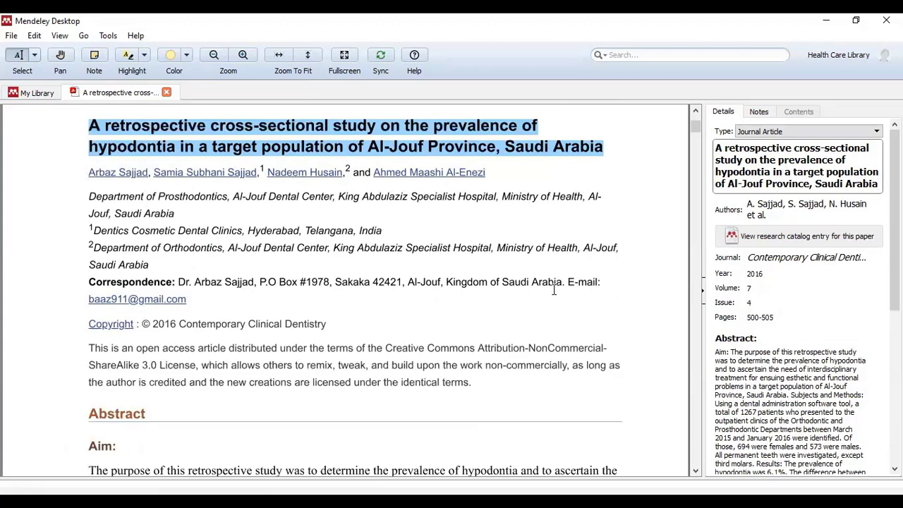
- Check the hypodontia reference's year, volume and pages in its details against the article's PDF
{"action": "left_click", "coordinate": [767, 274]}
{"action": "left_click", "coordinate": [775, 288]}
{"action": "left_click", "coordinate": [771, 315]}
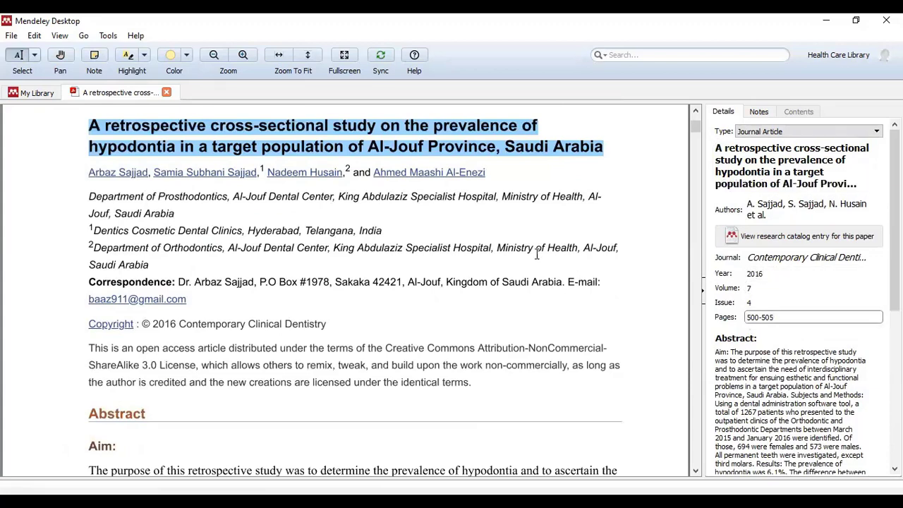
{"action": "scroll", "coordinate": [537, 252], "scroll_direction": "up", "scroll_amount": 4}
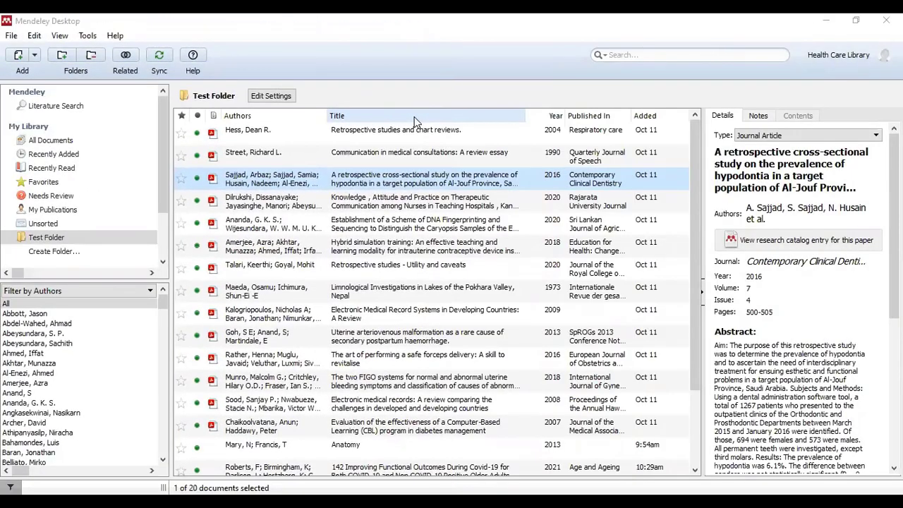
- Open the PDF of "Retrospective studies and chart reviews" from Test Folder and highlight its abstract in yellow
{"action": "double_click", "coordinate": [400, 135]}
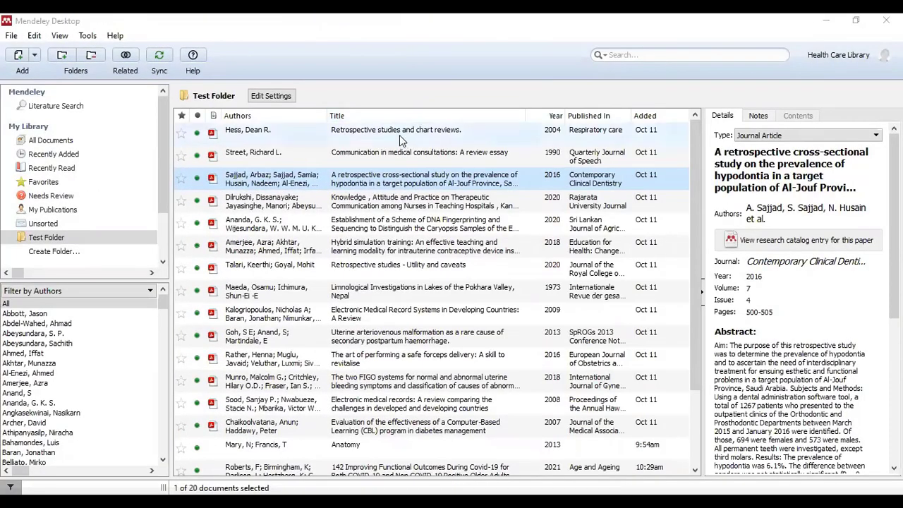
{"action": "scroll", "coordinate": [378, 300], "scroll_direction": "up", "scroll_amount": 10}
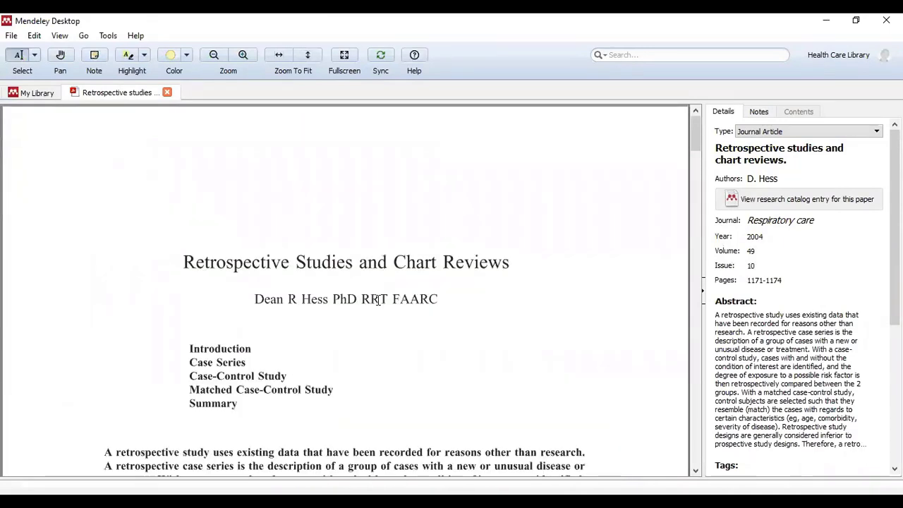
{"action": "scroll", "coordinate": [379, 300], "scroll_direction": "down", "scroll_amount": 3}
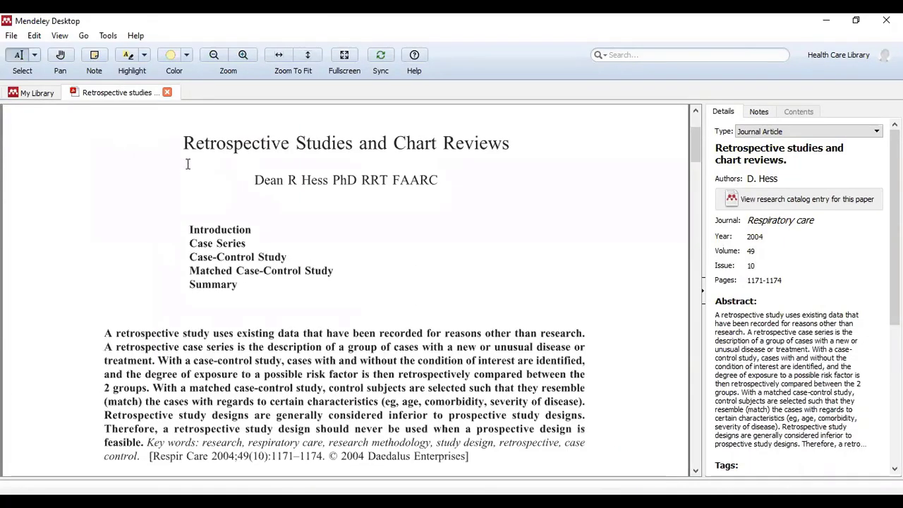
{"action": "left_click", "coordinate": [129, 56]}
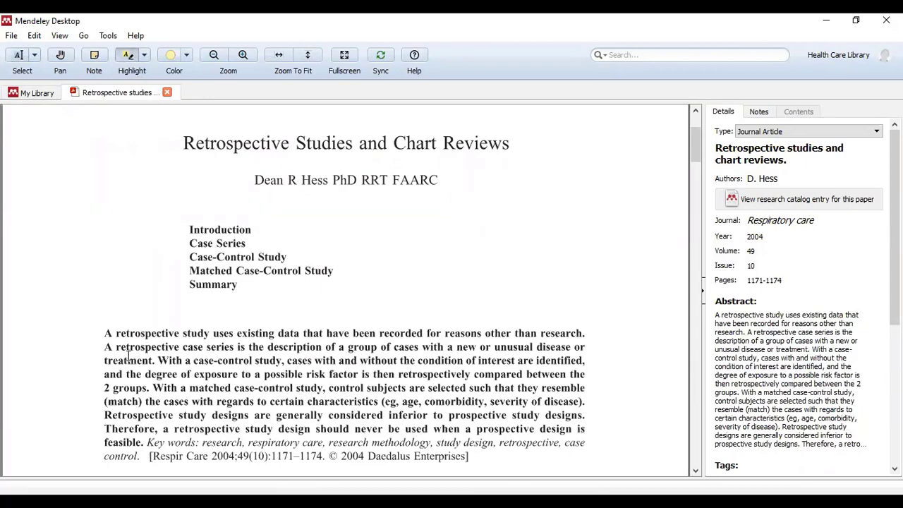
{"action": "left_click_drag", "start_coordinate": [106, 333], "coordinate": [578, 351]}
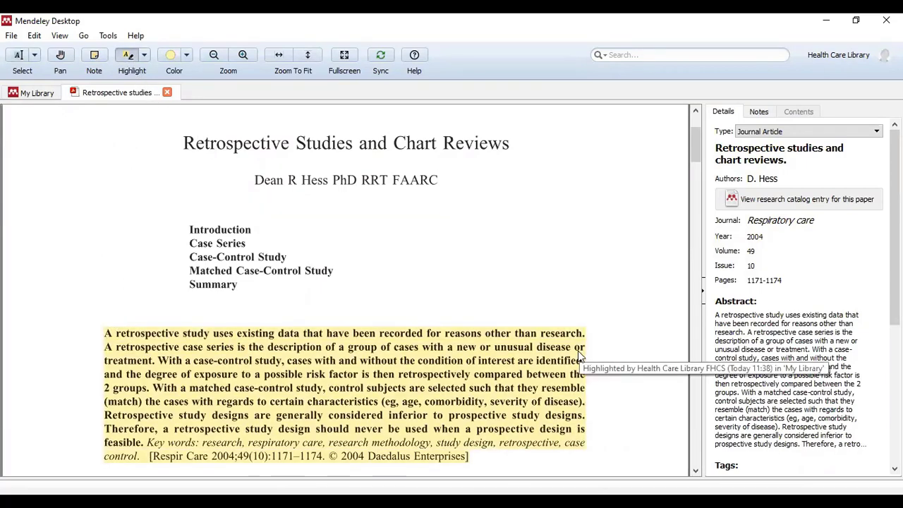
- Highlight the Introduction passage from "for reasons other than research" to "Figure 1 contrasts" in blue
{"action": "left_click", "coordinate": [187, 55]}
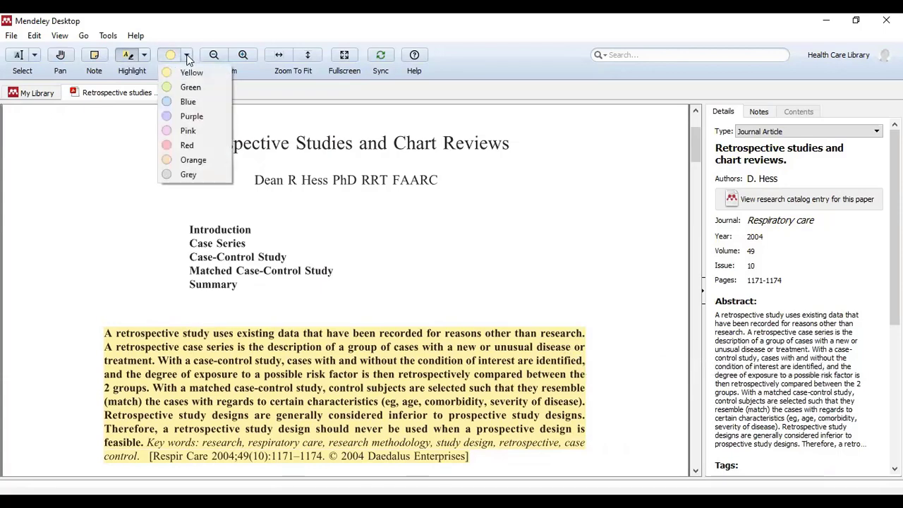
{"action": "left_click", "coordinate": [188, 102]}
{"action": "scroll", "coordinate": [121, 268], "scroll_direction": "down", "scroll_amount": 4}
{"action": "left_click_drag", "start_coordinate": [102, 264], "coordinate": [259, 300]}
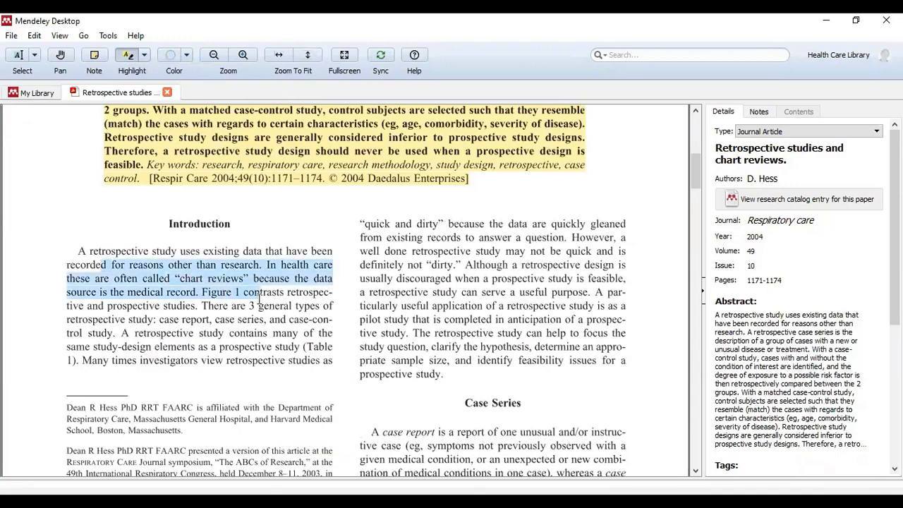
- Highlight the second-column passage from "records to answer a question" to "a retrospective study can serve" in purple
{"action": "left_click", "coordinate": [186, 55]}
{"action": "left_click", "coordinate": [191, 115]}
{"action": "left_click_drag", "start_coordinate": [410, 237], "coordinate": [626, 239]}
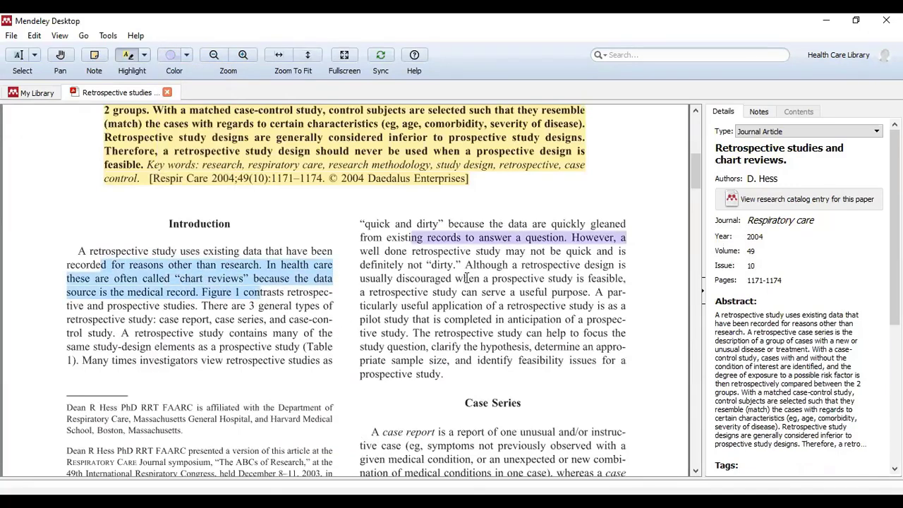
{"action": "left_click_drag", "start_coordinate": [465, 278], "coordinate": [492, 295]}
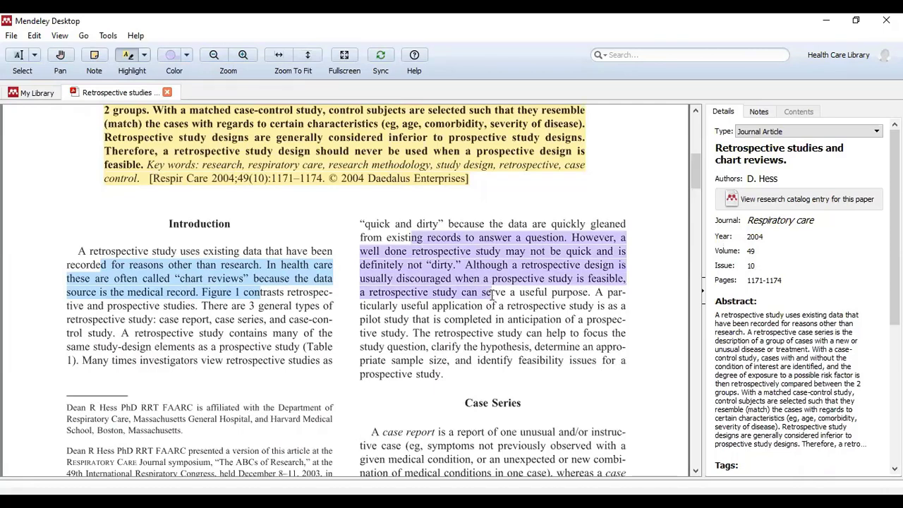
- Add a purple note reading "This is an important text" in the margin just below the purple highlighted passage
{"action": "left_click", "coordinate": [94, 58]}
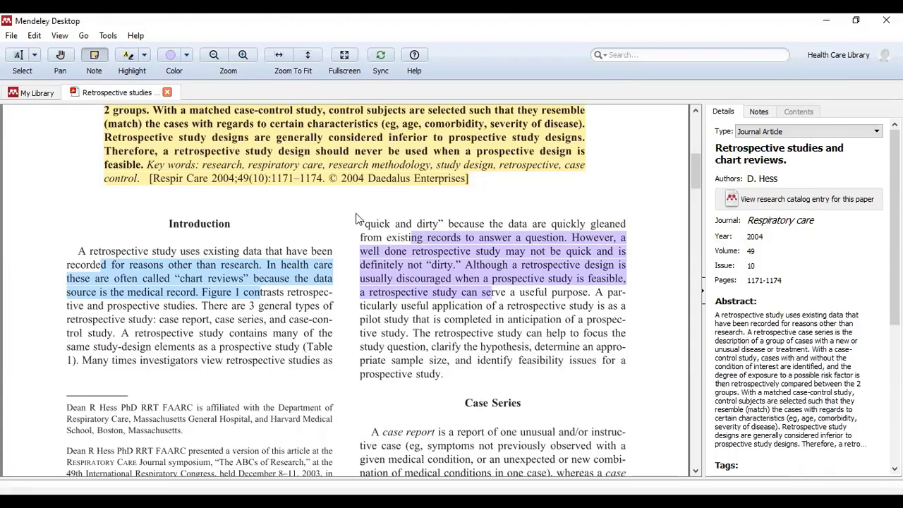
{"action": "left_click", "coordinate": [638, 335]}
{"action": "type", "text": "This is an important "}
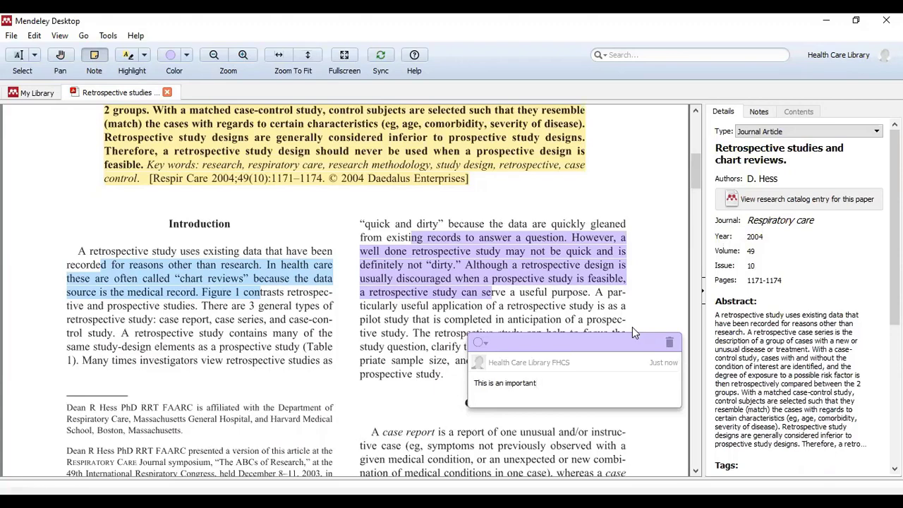
{"action": "type", "text": "text"}
{"action": "left_click", "coordinate": [656, 264]}
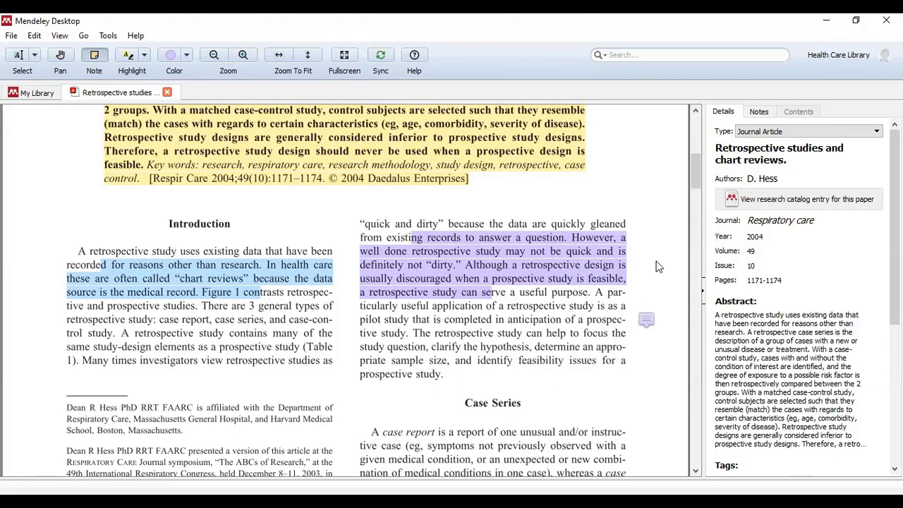
- Add a red note reading "Not useful" in the margin beside the Case Series paragraph
{"action": "scroll", "coordinate": [618, 344], "scroll_direction": "down", "scroll_amount": 3}
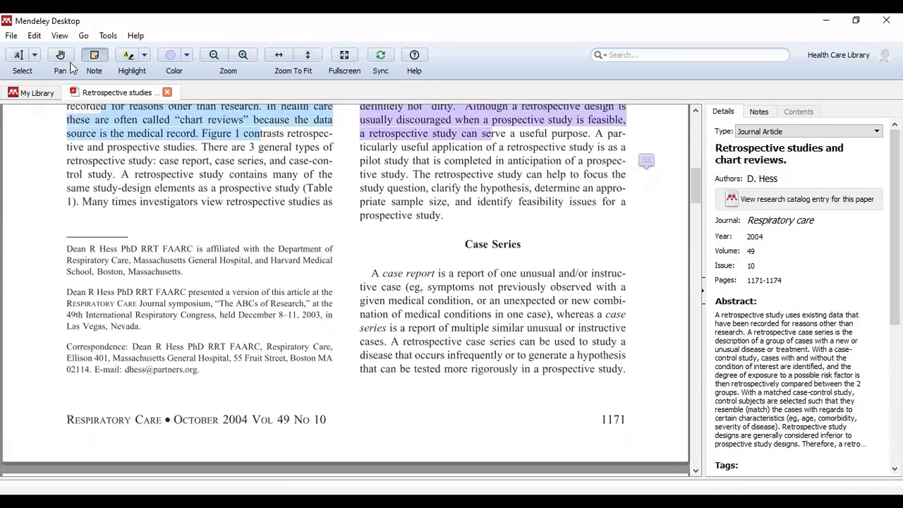
{"action": "left_click", "coordinate": [188, 55]}
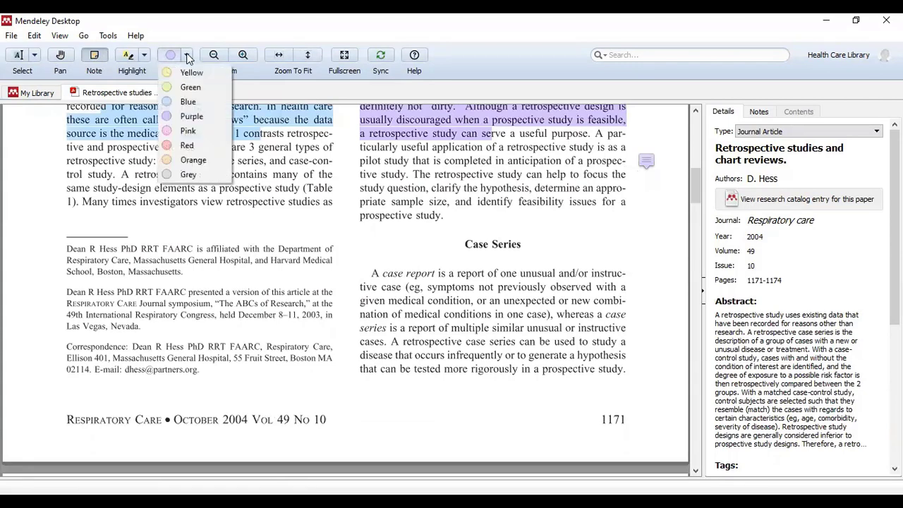
{"action": "left_click", "coordinate": [186, 146]}
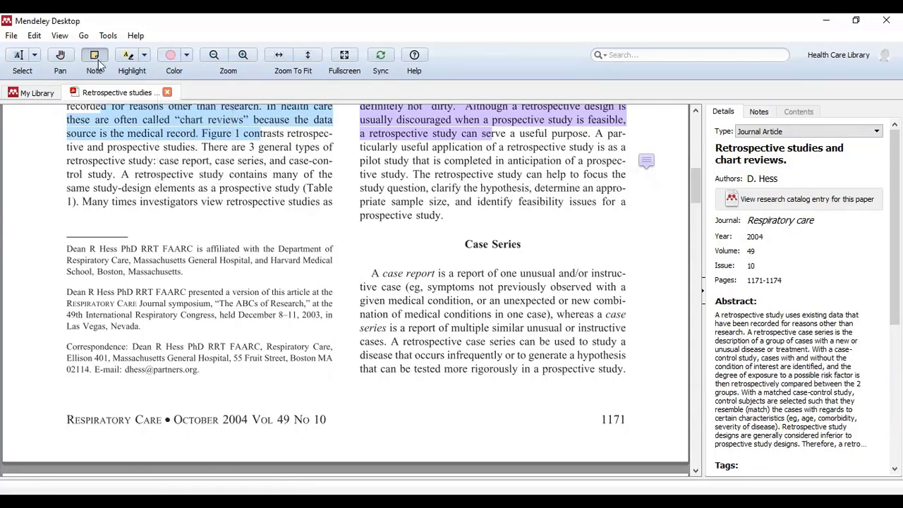
{"action": "left_click", "coordinate": [640, 333]}
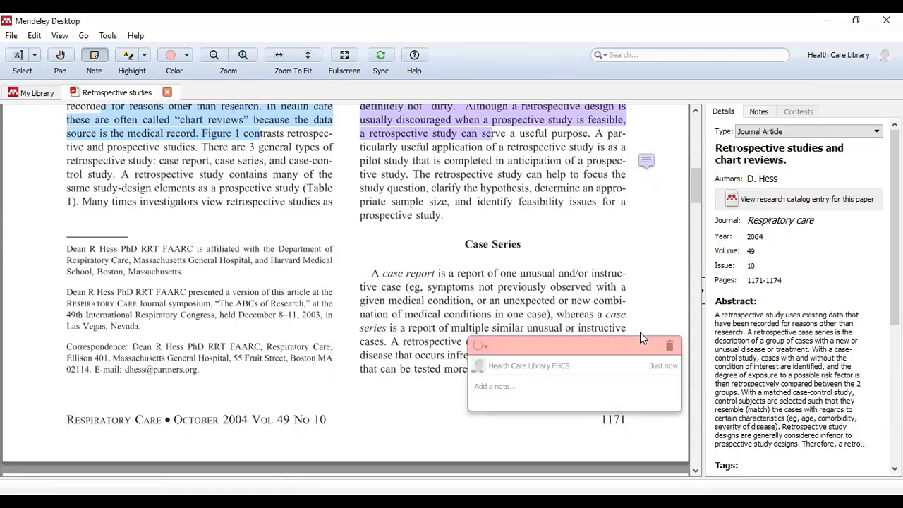
{"action": "type", "text": "Not useful"}
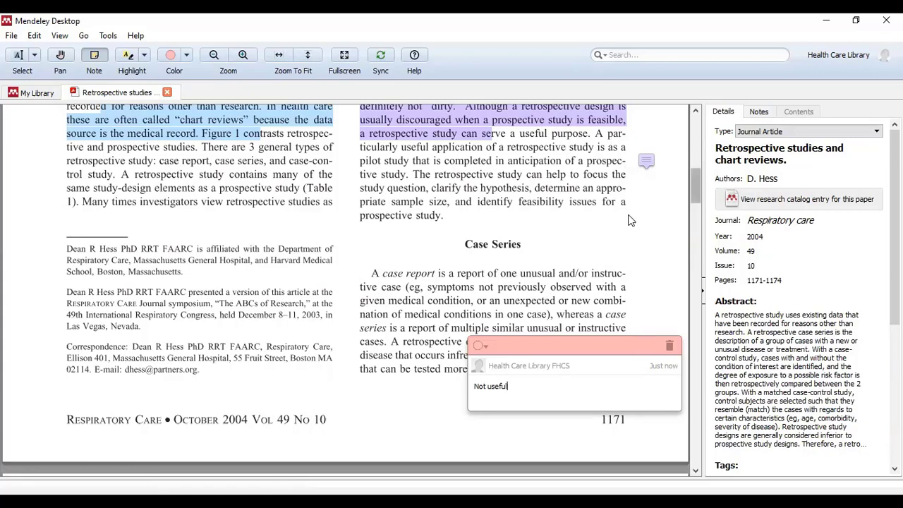
{"action": "left_click", "coordinate": [630, 220]}
- Write the general note "This article is very useful for my research work" for this article
{"action": "scroll", "coordinate": [621, 276], "scroll_direction": "down", "scroll_amount": 5}
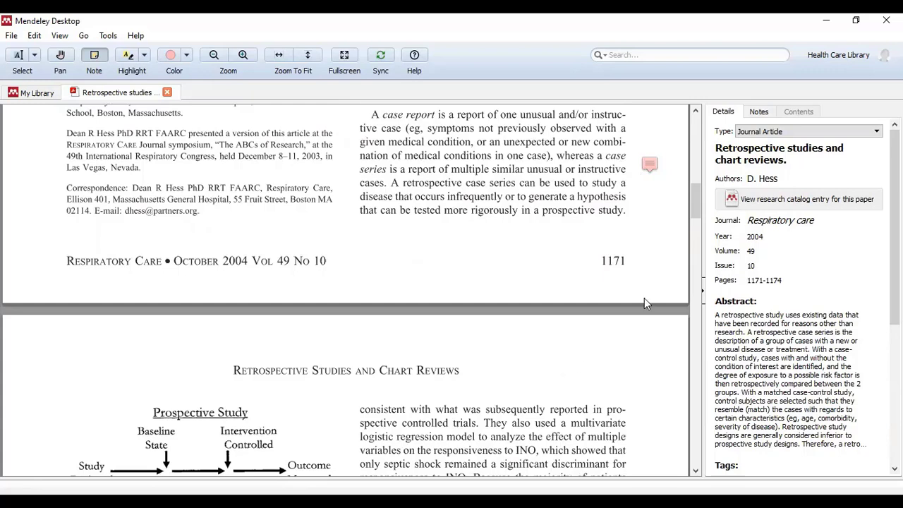
{"action": "left_click", "coordinate": [760, 113]}
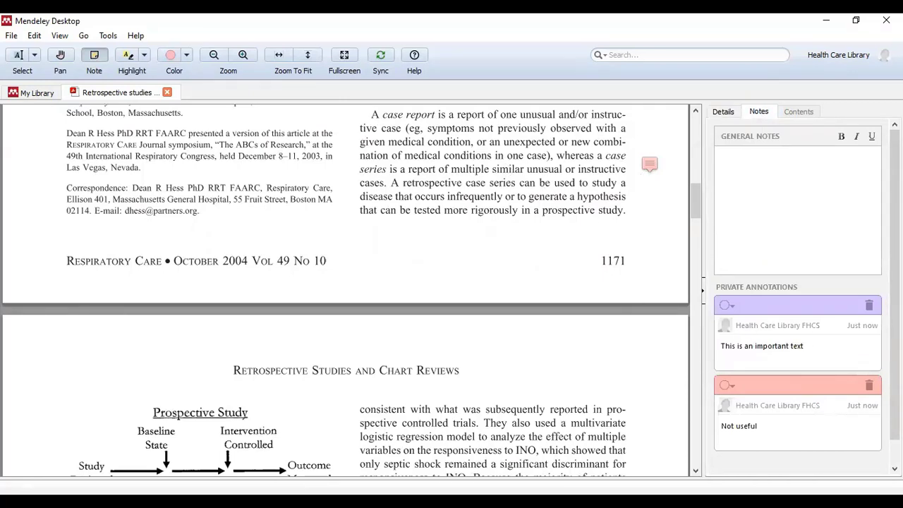
{"action": "left_click", "coordinate": [733, 160]}
{"action": "type", "text": "This article is very useful for my research work"}
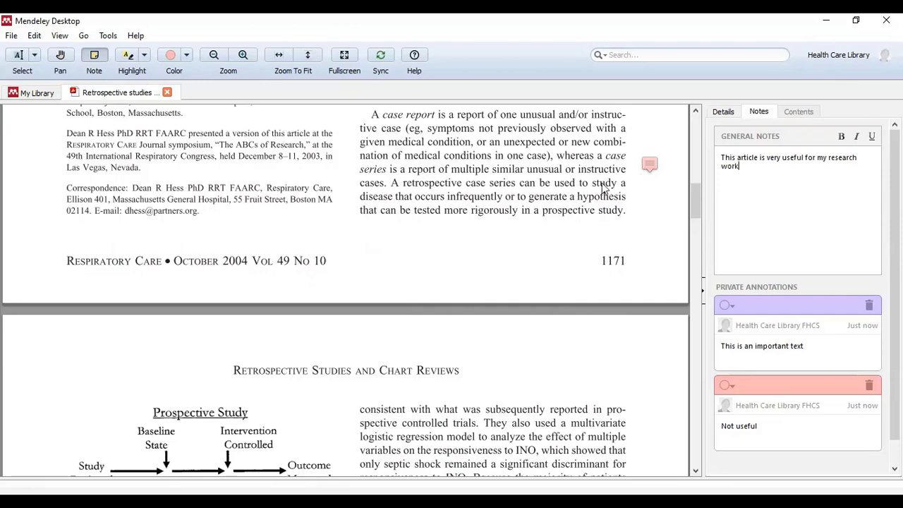
{"action": "scroll", "coordinate": [463, 277], "scroll_direction": "up", "scroll_amount": 3}
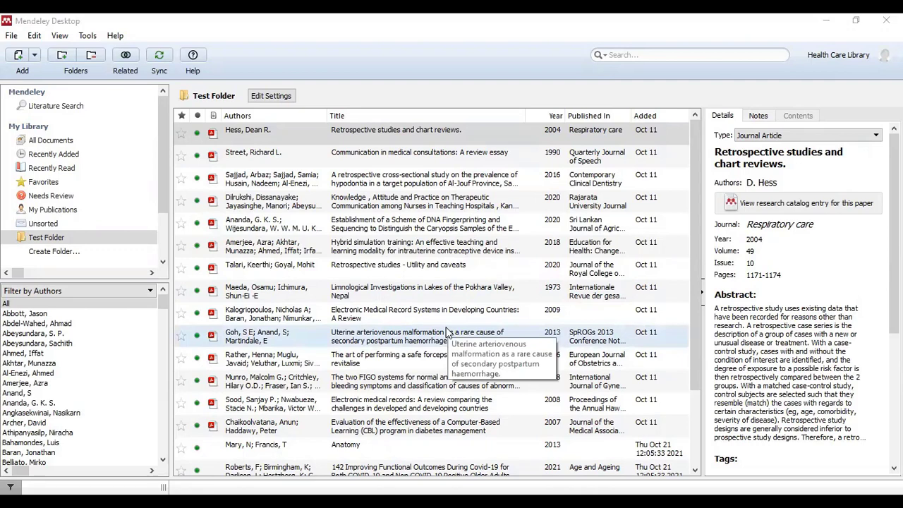
- Sync the reference library and install the MS Word citation plugin
{"action": "left_click", "coordinate": [161, 60]}
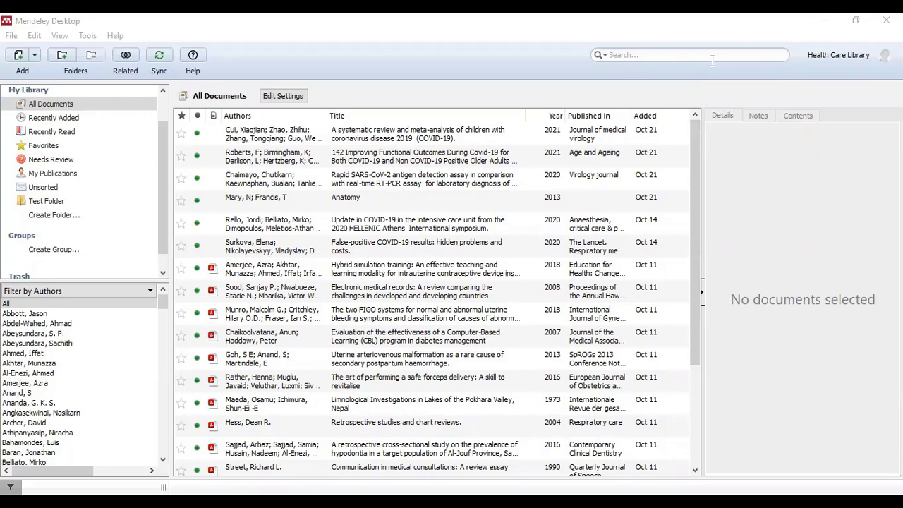
{"action": "left_click", "coordinate": [88, 36]}
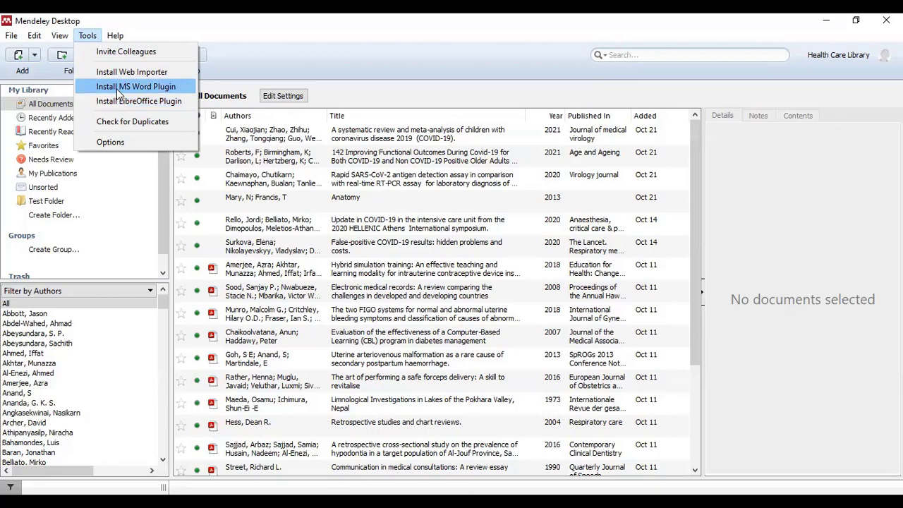
{"action": "left_click", "coordinate": [118, 87]}
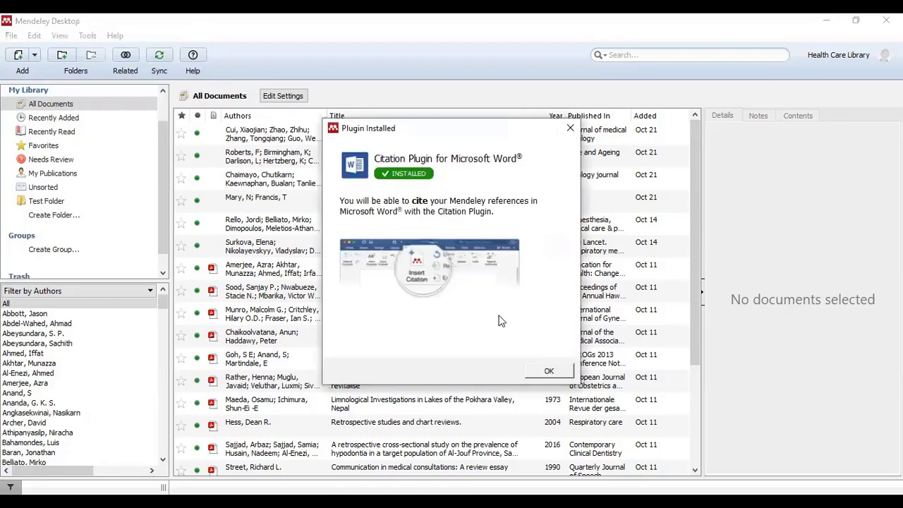
{"action": "left_click", "coordinate": [549, 372]}
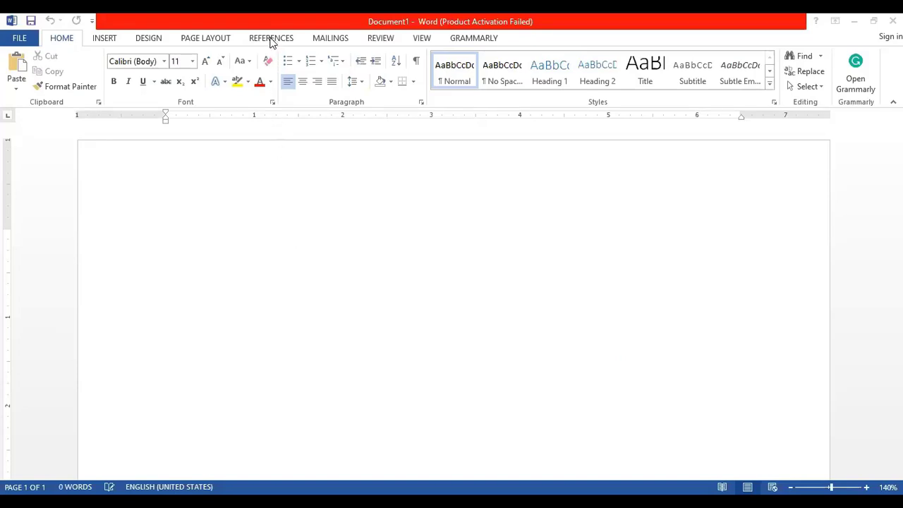
- In a blank Word document, show the Mendeley citation tools and write "Mendeley is a reference management system used for research purpose."
{"action": "left_click", "coordinate": [270, 41]}
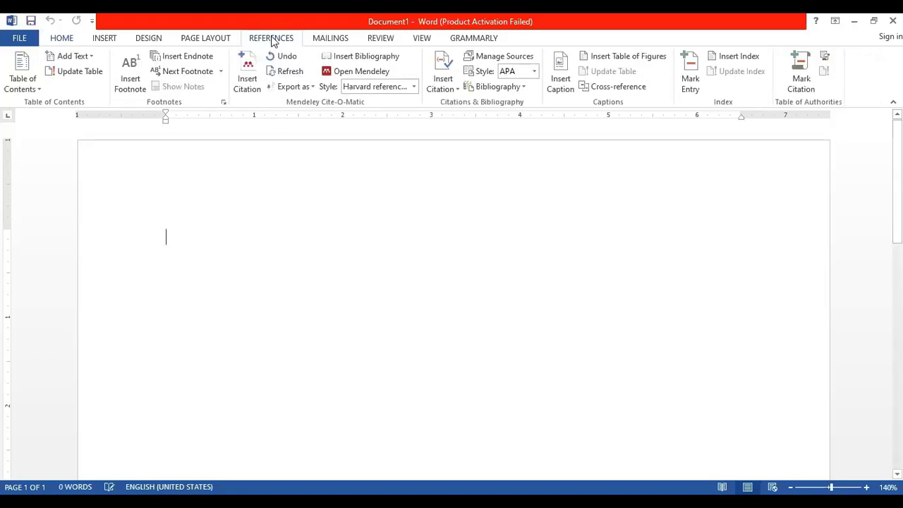
{"action": "left_click", "coordinate": [244, 79]}
{"action": "type", "text": "Mendeley is a reference management system used for research purpose."}
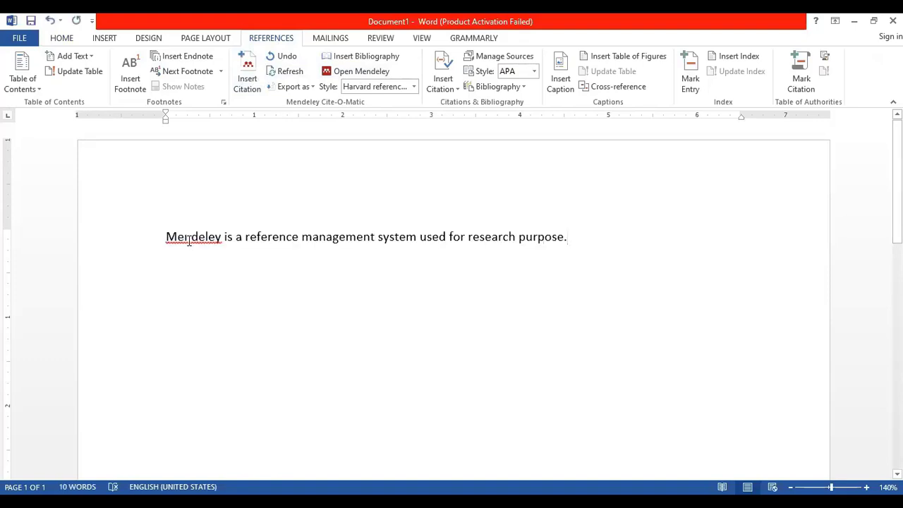
- Search My Library by first author's surname and cite the 2018 article on the two FIGO systems before the sentence's full stop
{"action": "key", "text": "Left"}
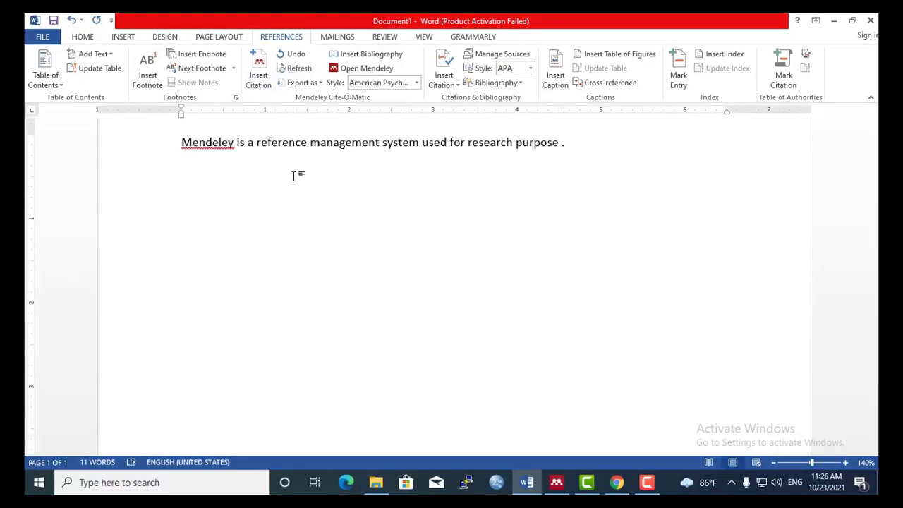
{"action": "left_click", "coordinate": [259, 75]}
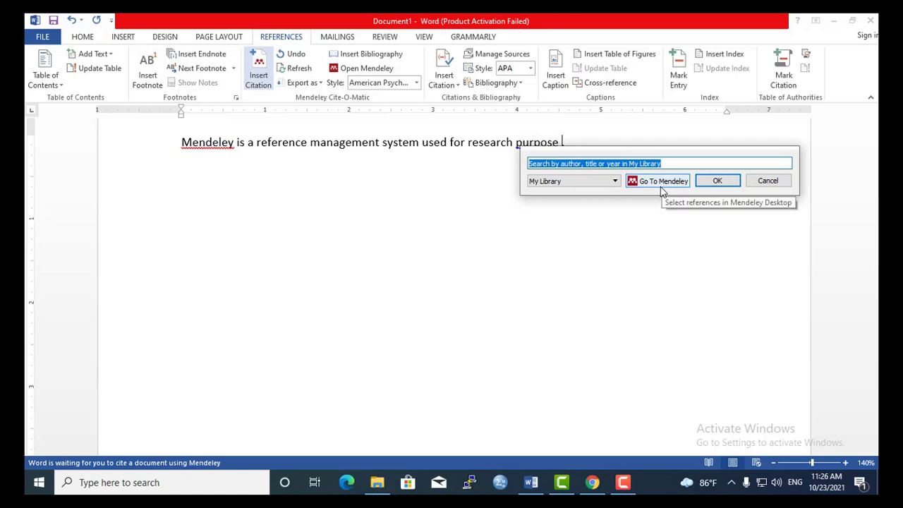
{"action": "type", "text": "Munro"}
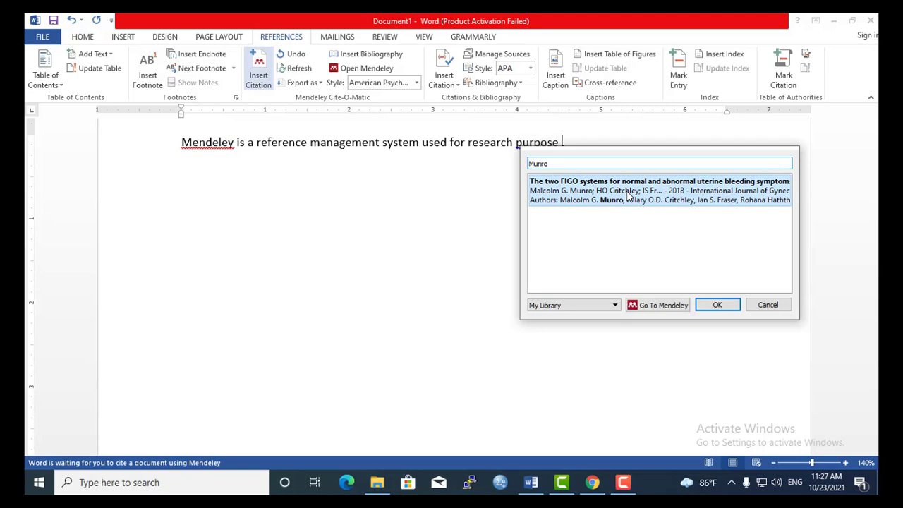
{"action": "left_click", "coordinate": [626, 194]}
{"action": "left_click", "coordinate": [718, 182]}
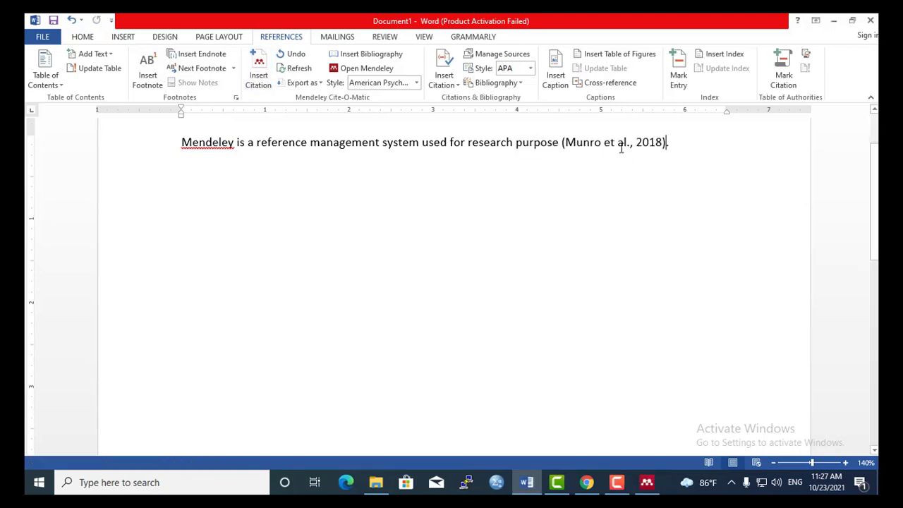
- Add a second sentence "Mendeley is a reference management system used for research purpose" and cite the 2018 hybrid simulation training article from the library
{"action": "left_click", "coordinate": [679, 148]}
{"action": "type", "text": "Mendeley is a reference management system used for research purpose"}
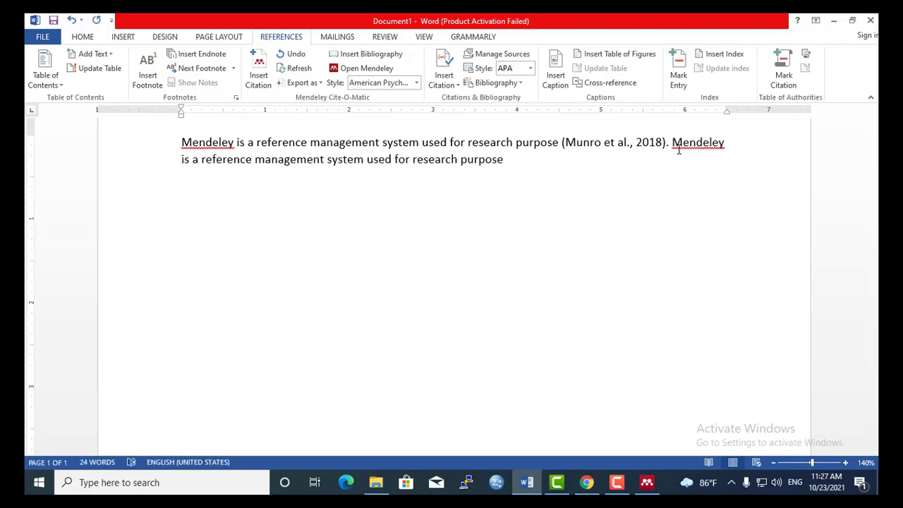
{"action": "left_click", "coordinate": [264, 77]}
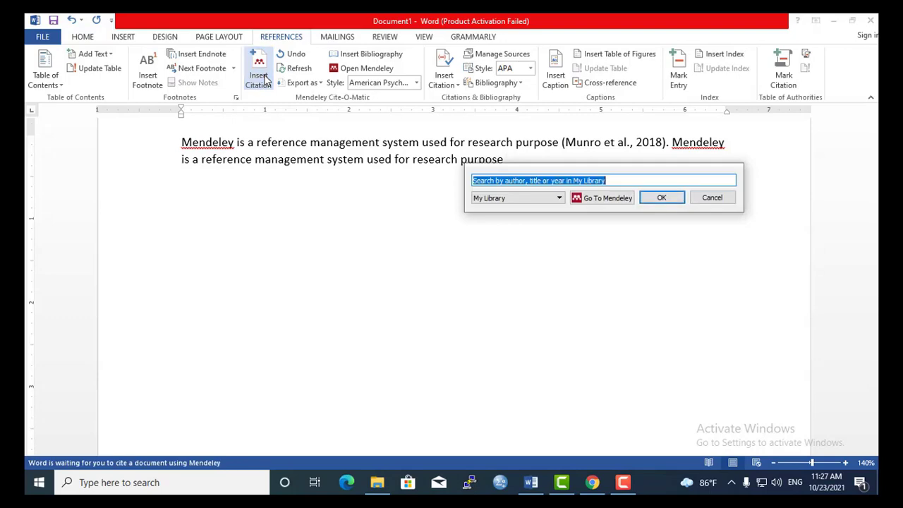
{"action": "left_click", "coordinate": [601, 200]}
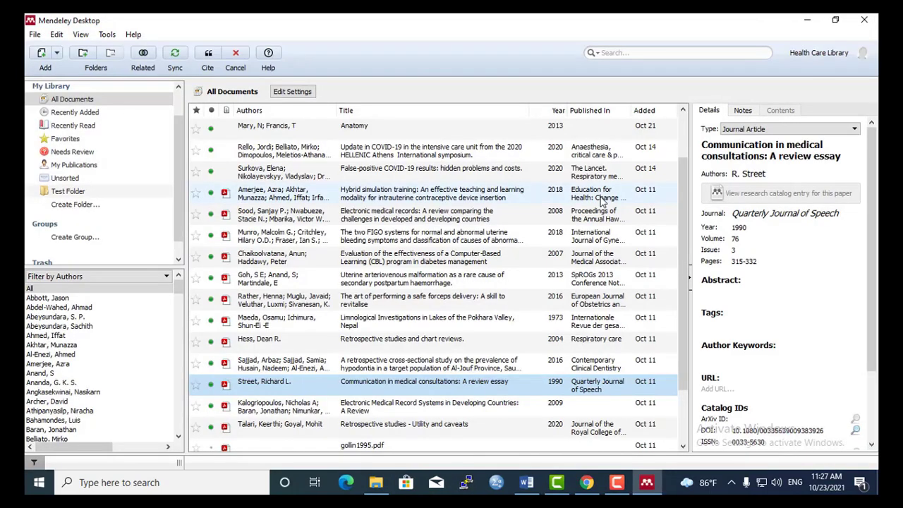
{"action": "left_click", "coordinate": [364, 198]}
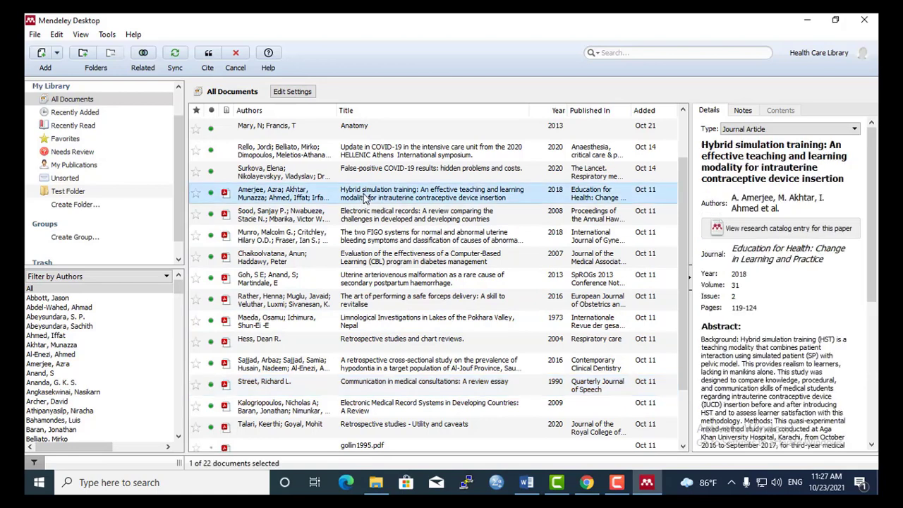
{"action": "left_click", "coordinate": [209, 55]}
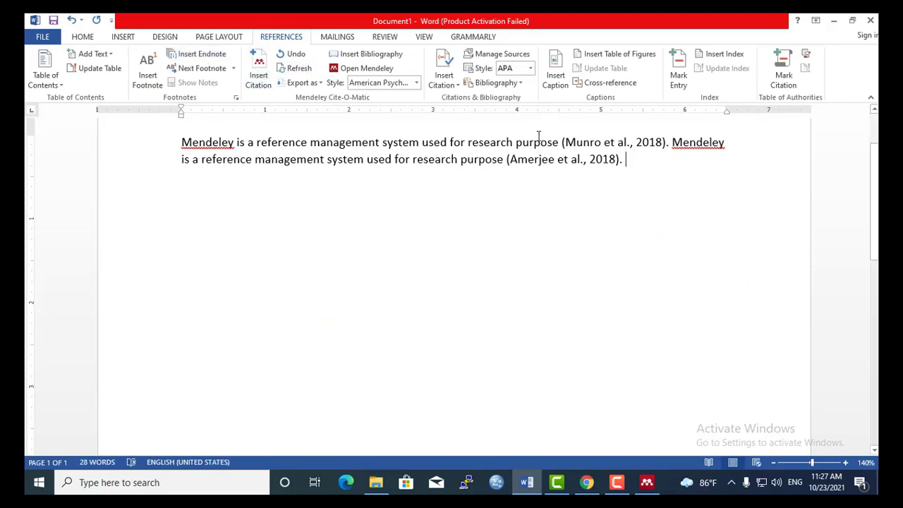
- Add the same sentence again with one citation combining the Pokhara lakes 1973, chart reviews 2004, hypodontia 2016 and electronic medical records 2008 articles
{"action": "type", "text": "Mendeley is a reference management system used for research purpose"}
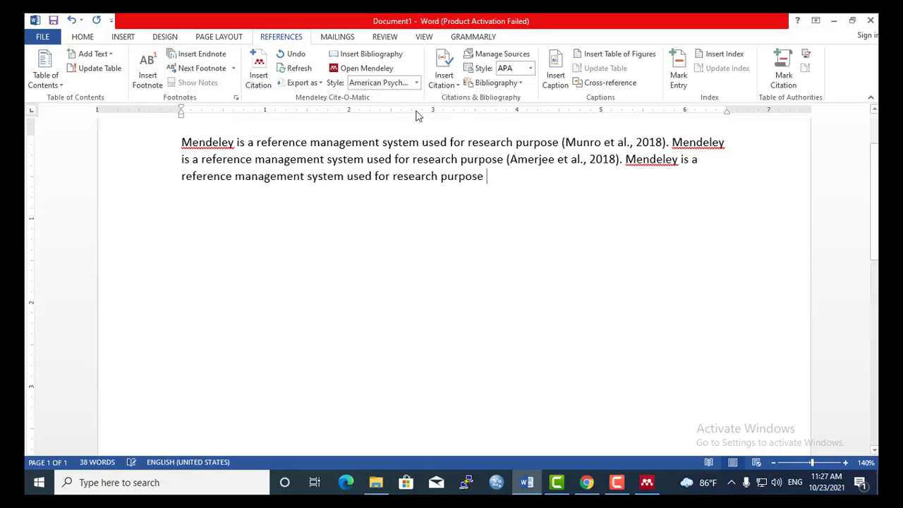
{"action": "left_click", "coordinate": [258, 75]}
{"action": "left_click", "coordinate": [587, 216]}
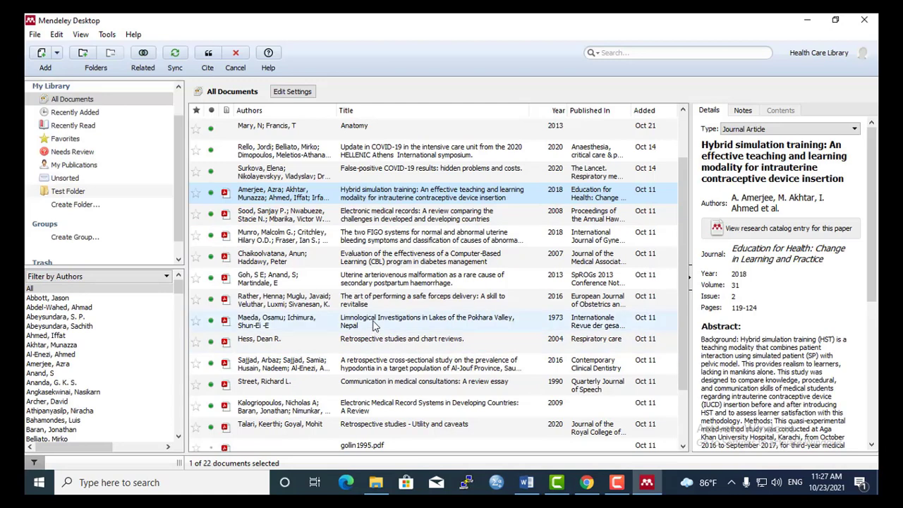
{"action": "left_click", "coordinate": [374, 325]}
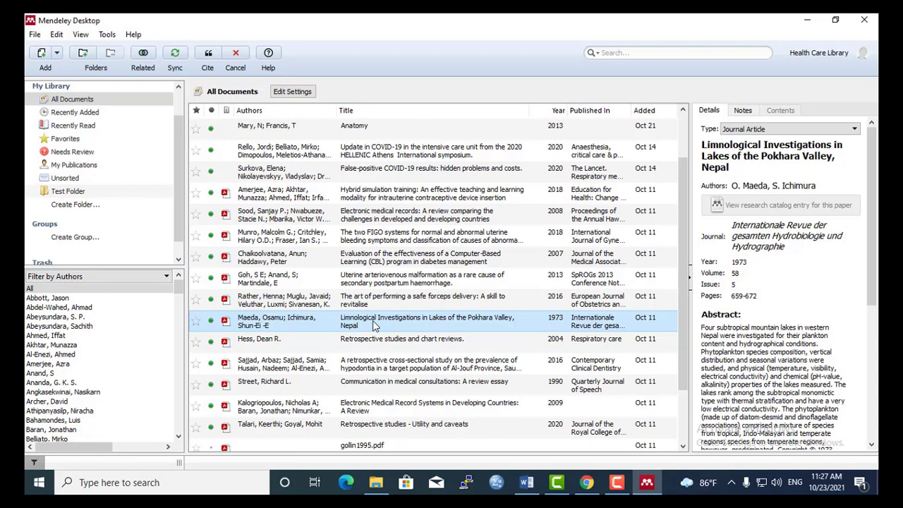
{"action": "left_click", "coordinate": [372, 340], "text": "ctrl"}
{"action": "left_click", "coordinate": [365, 364], "text": "ctrl"}
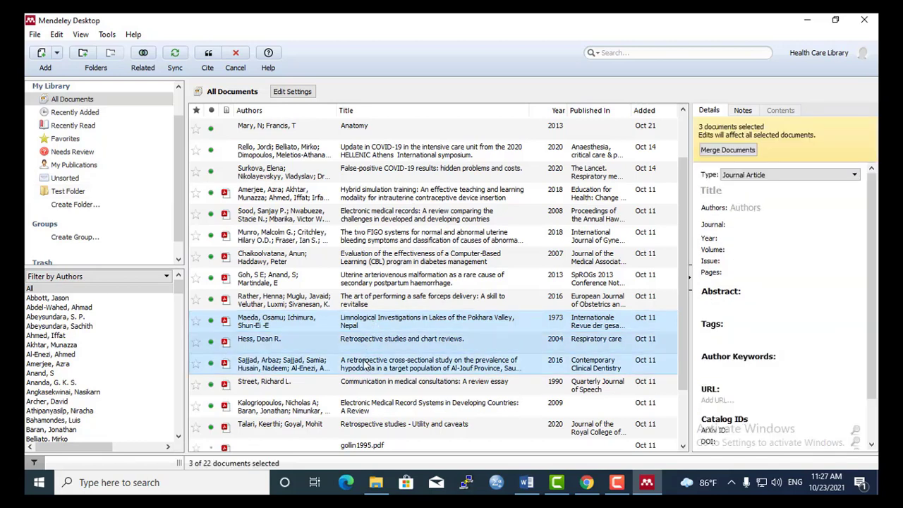
{"action": "left_click", "coordinate": [370, 215], "text": "ctrl"}
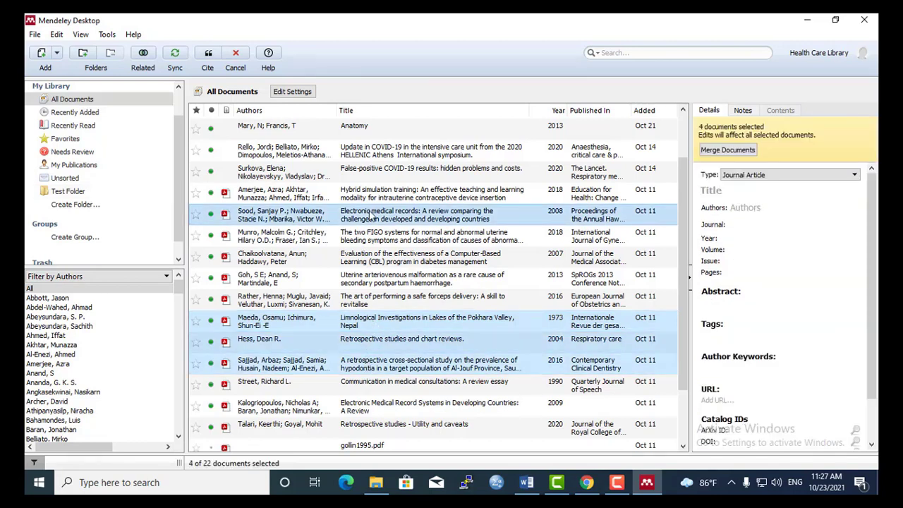
{"action": "left_click", "coordinate": [209, 55]}
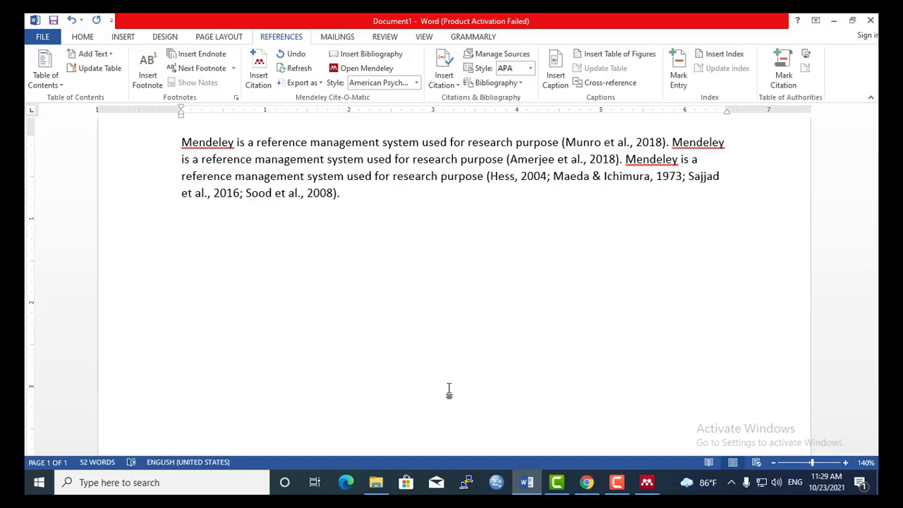
- Cite the 2013 article on uterine arteriovenous malformation in a new paragraph below the text
{"action": "left_click", "coordinate": [263, 81]}
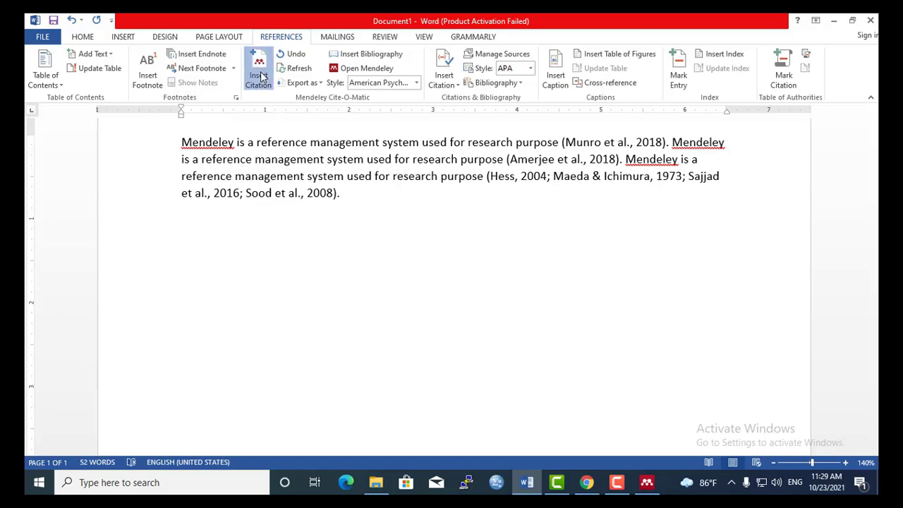
{"action": "left_click", "coordinate": [282, 258]}
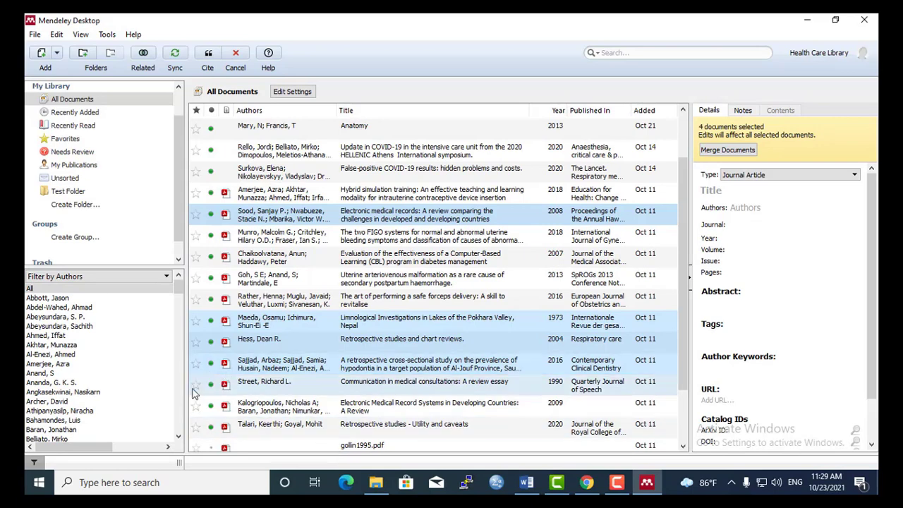
{"action": "left_click", "coordinate": [374, 288]}
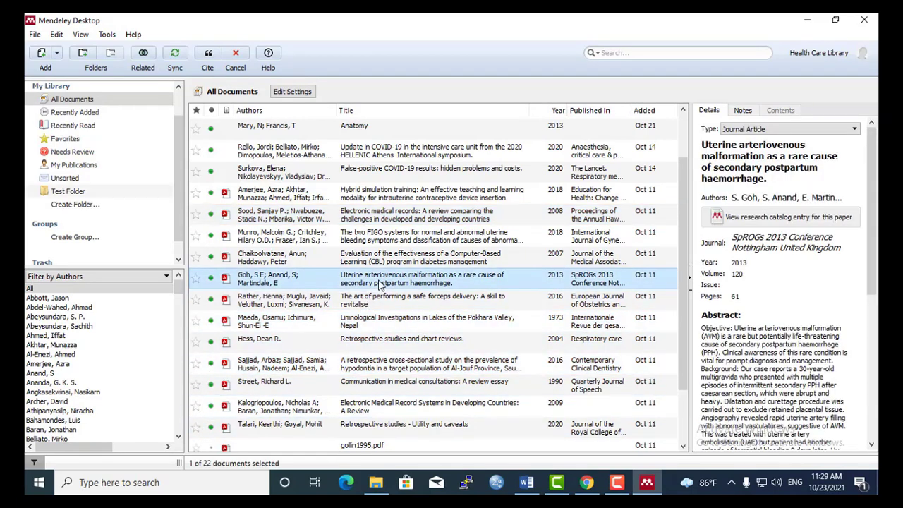
{"action": "left_click", "coordinate": [212, 60]}
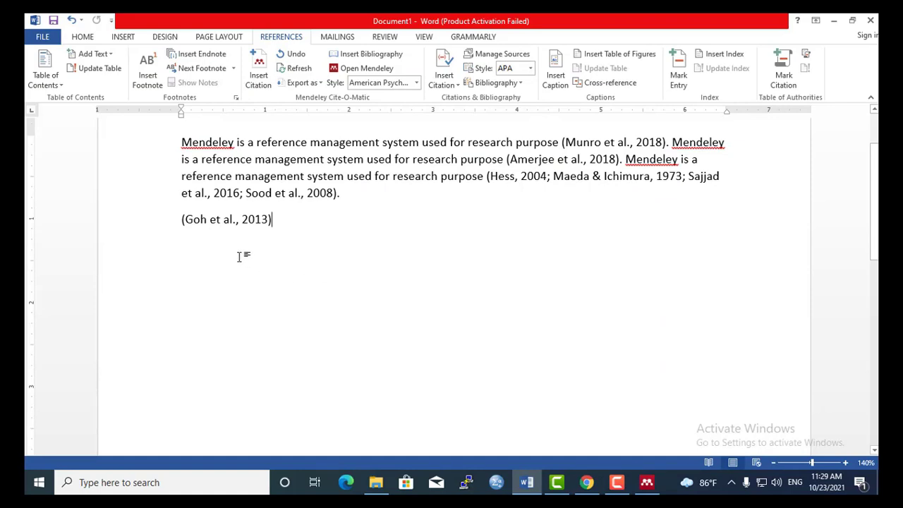
- Write the first author's surname followed by "et al." in front of the 2013 citation
{"action": "left_click", "coordinate": [181, 219]}
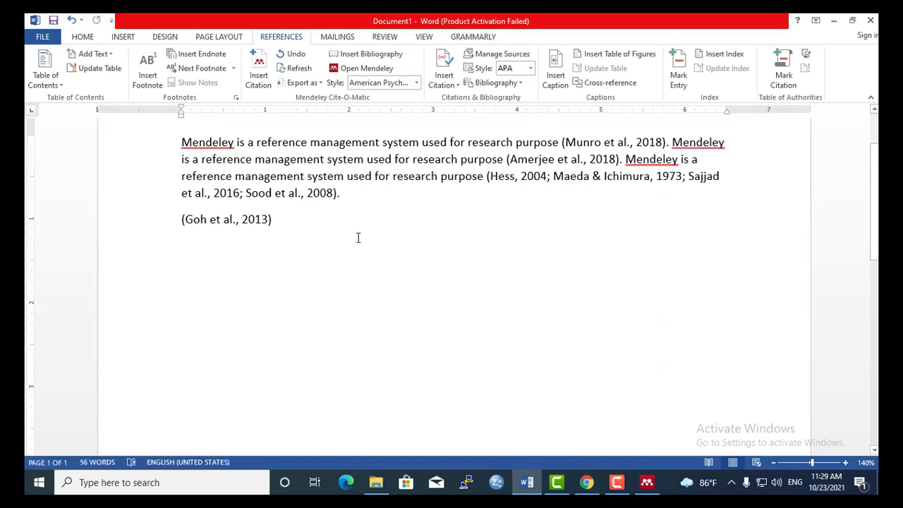
{"action": "type", "text": "Goh et"}
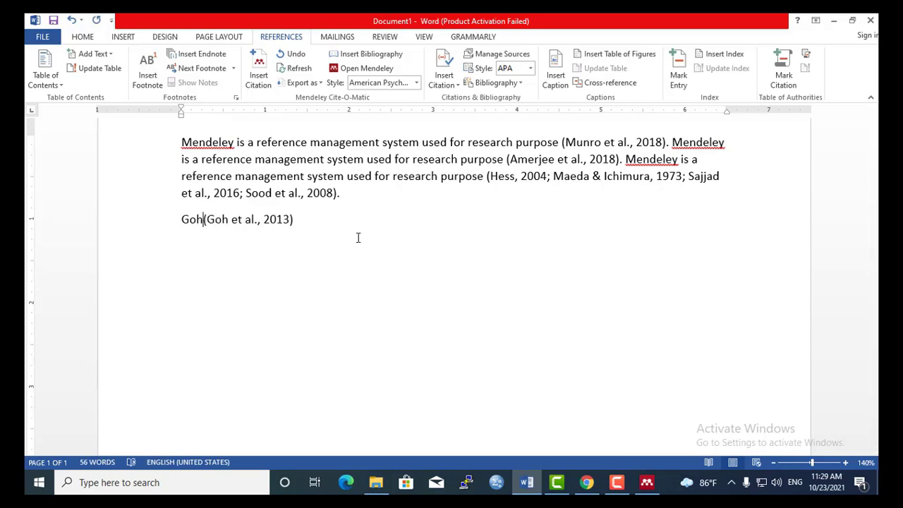
{"action": "type", "text": " al."}
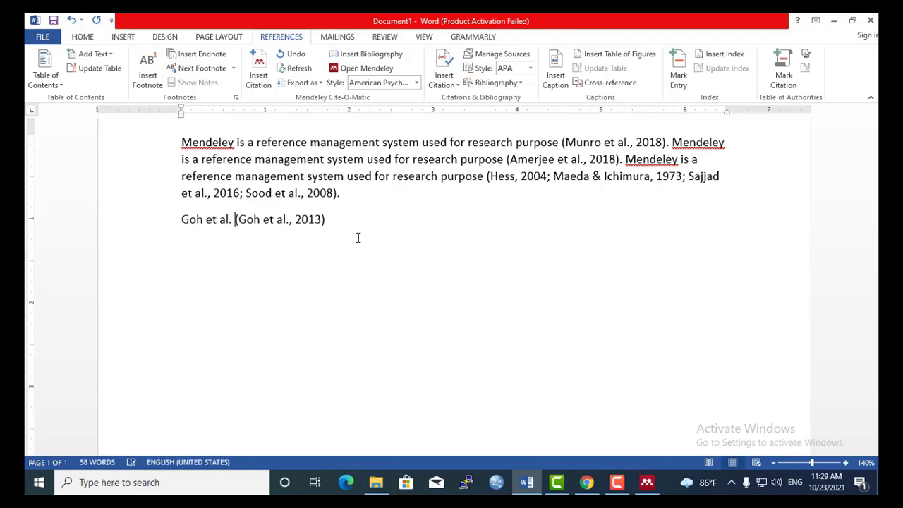
- Edit the 2013 citation to suppress its author so only the year stays in parentheses
{"action": "left_click", "coordinate": [267, 220]}
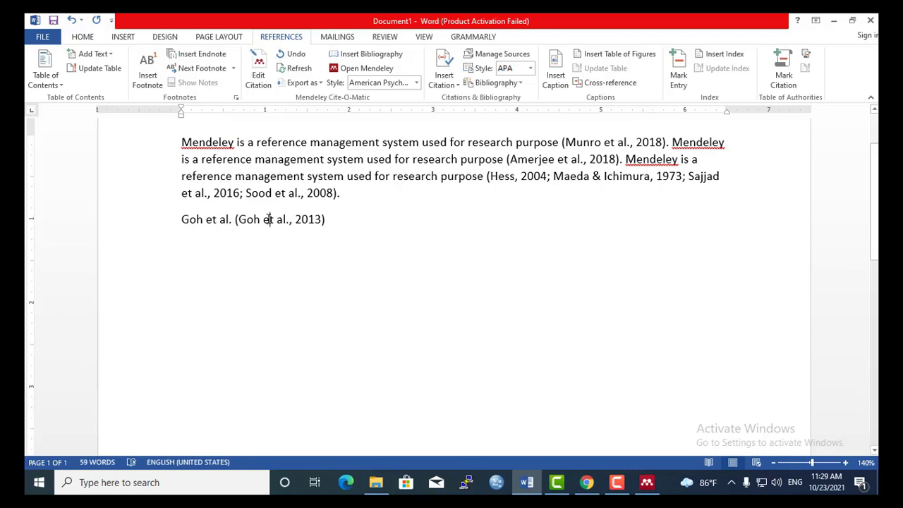
{"action": "left_click", "coordinate": [259, 67]}
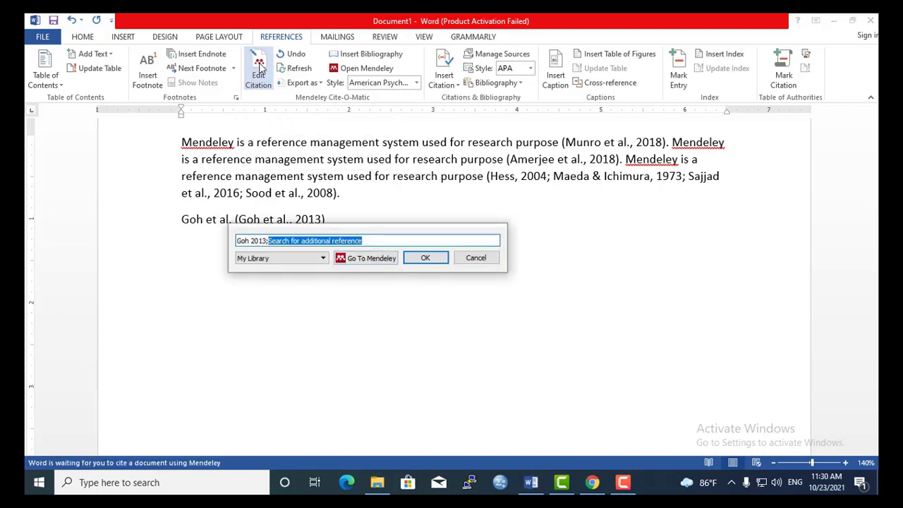
{"action": "left_click", "coordinate": [252, 240]}
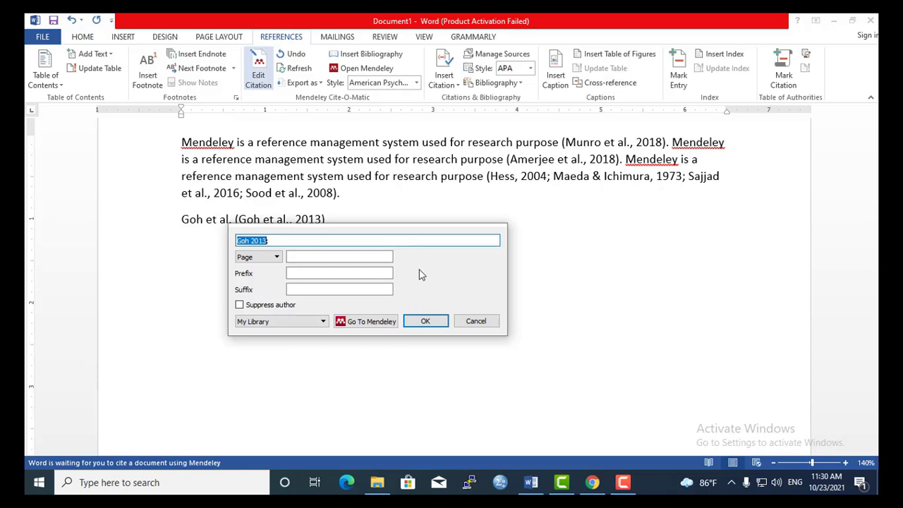
{"action": "left_click", "coordinate": [240, 306]}
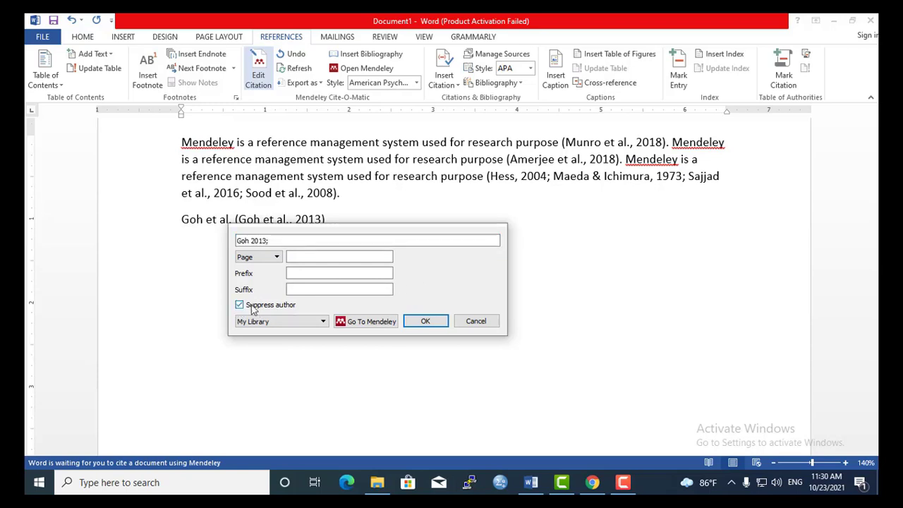
{"action": "left_click", "coordinate": [423, 322]}
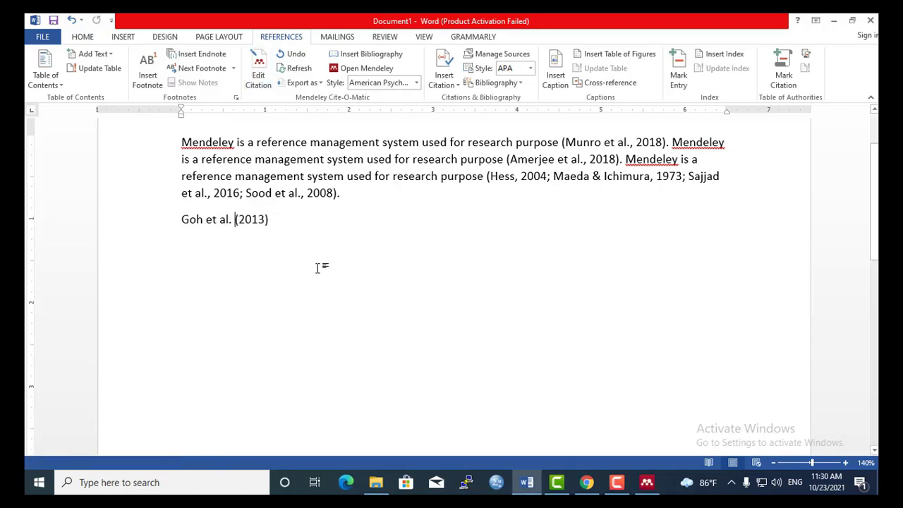
- Continue the sentence after the 2013 citation with "stated that ....." and add a "References" heading on a new line
{"action": "left_click", "coordinate": [275, 222]}
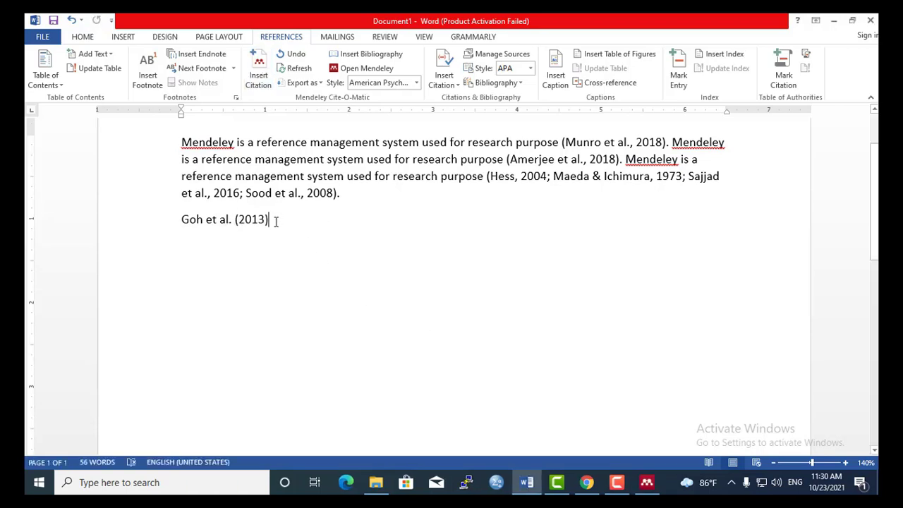
{"action": "type", "text": "stated that "}
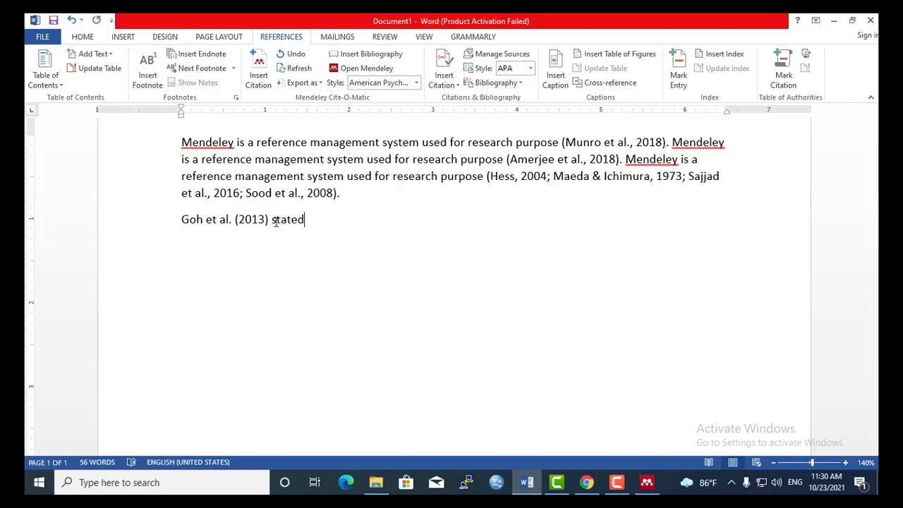
{"action": "type", "text": "....."}
{"action": "key", "text": "Return"}
{"action": "type", "text": "References"}
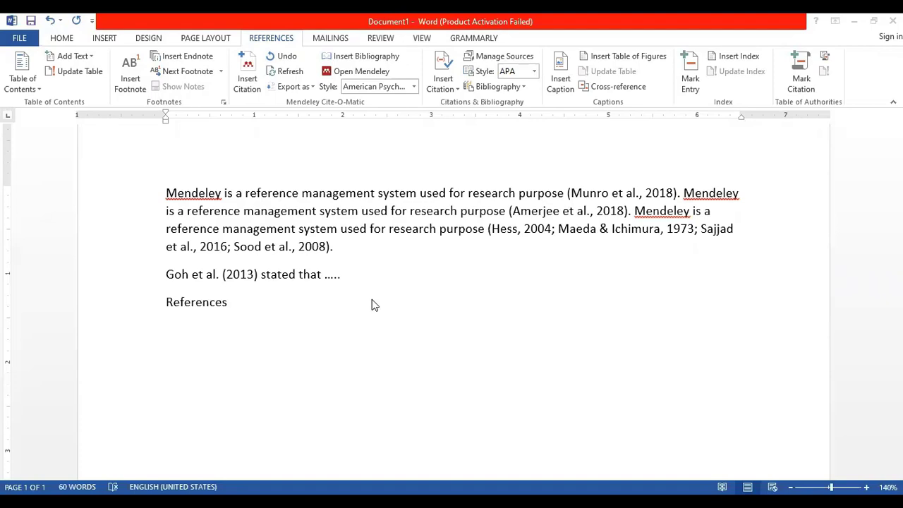
- Insert the Mendeley bibliography on a new line below the References heading and review its entries
{"action": "left_click", "coordinate": [245, 306]}
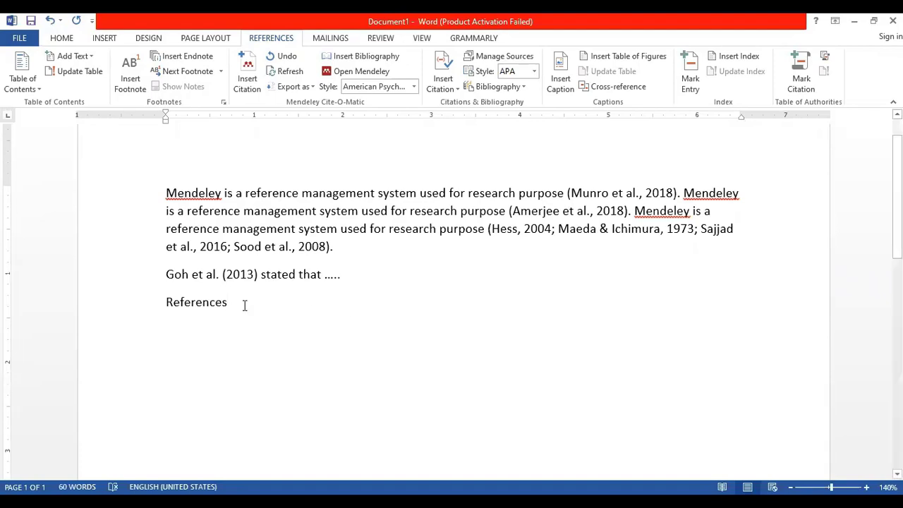
{"action": "key", "text": "Return"}
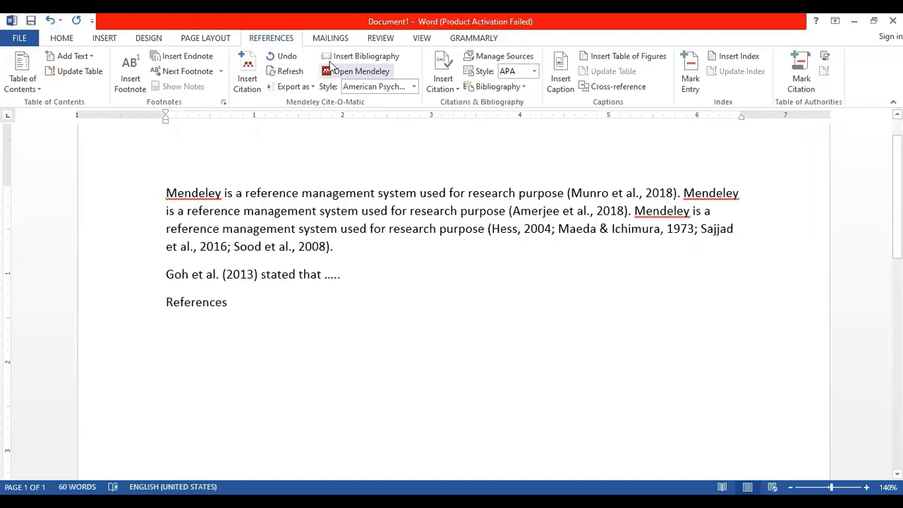
{"action": "left_click", "coordinate": [374, 62]}
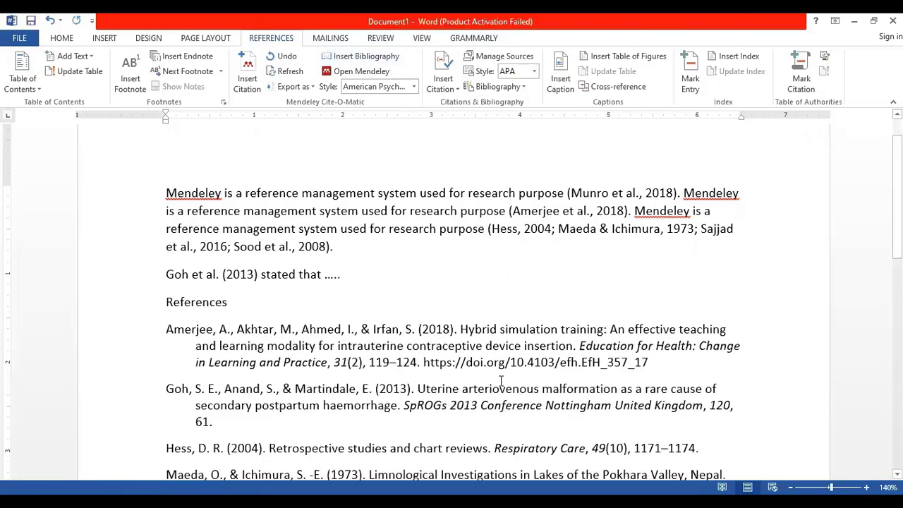
{"action": "scroll", "coordinate": [501, 381], "scroll_direction": "down", "scroll_amount": 5}
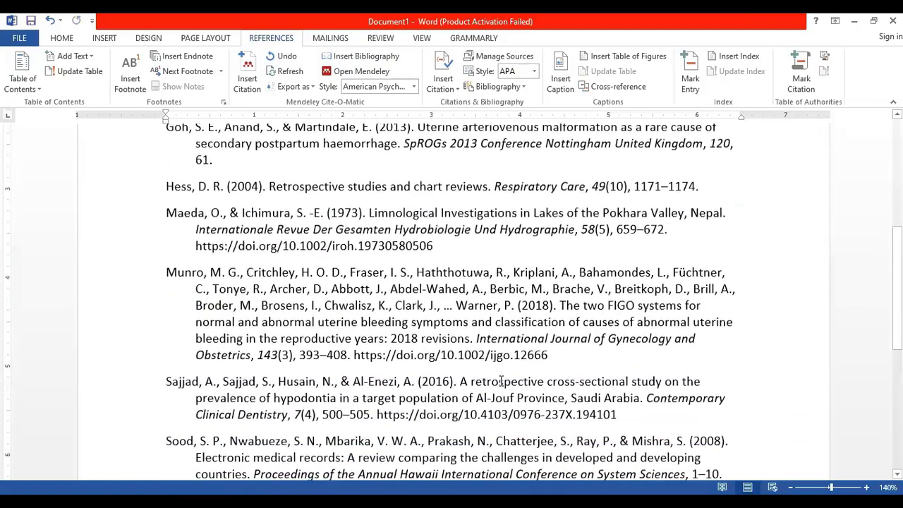
{"action": "scroll", "coordinate": [501, 381], "scroll_direction": "down", "scroll_amount": 4}
{"action": "scroll", "coordinate": [501, 381], "scroll_direction": "up", "scroll_amount": 8}
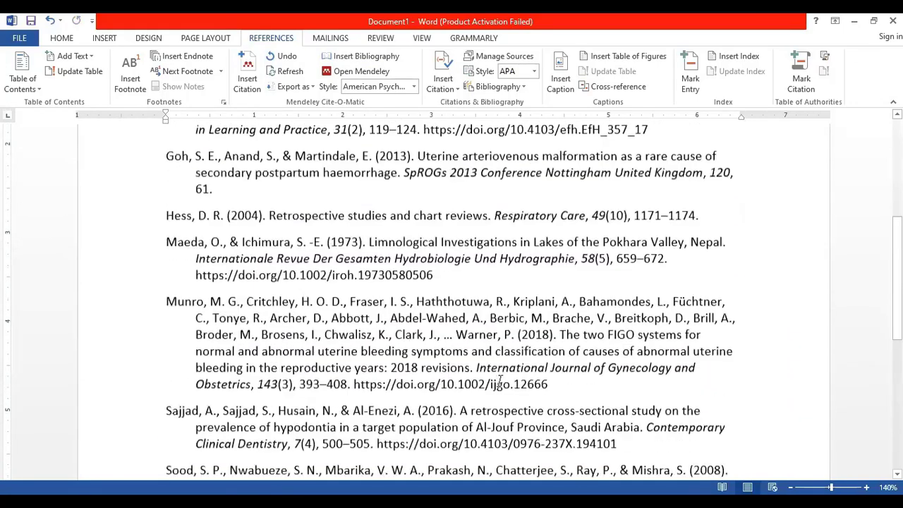
{"action": "scroll", "coordinate": [501, 381], "scroll_direction": "up", "scroll_amount": 3}
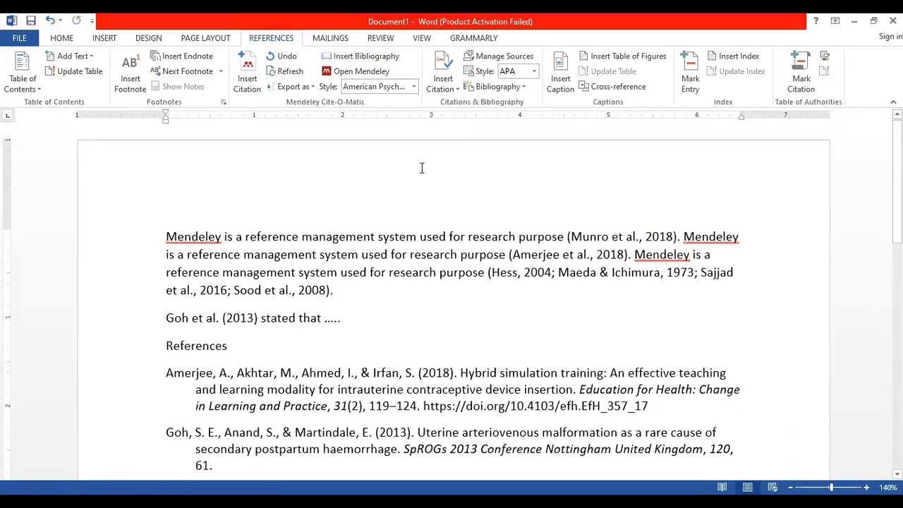
- Change the Mendeley citation style of the document to Vancouver
{"action": "left_click", "coordinate": [415, 87]}
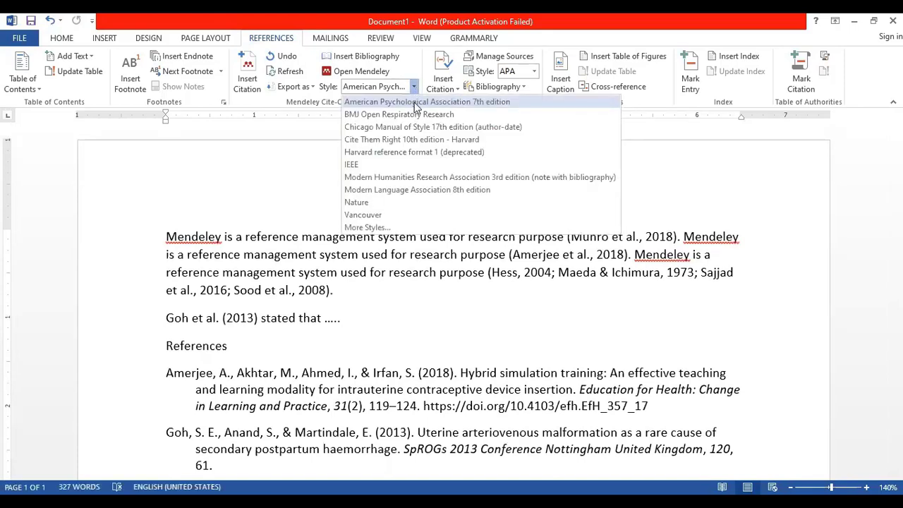
{"action": "left_click", "coordinate": [381, 216]}
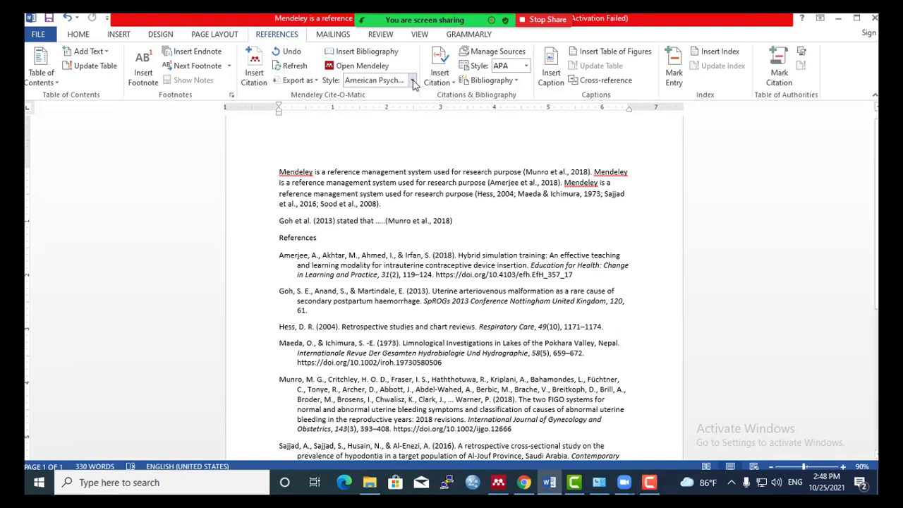
- Change the document's Mendeley citation style to National Library of Medicine from the full list of installed styles
{"action": "left_click", "coordinate": [413, 83]}
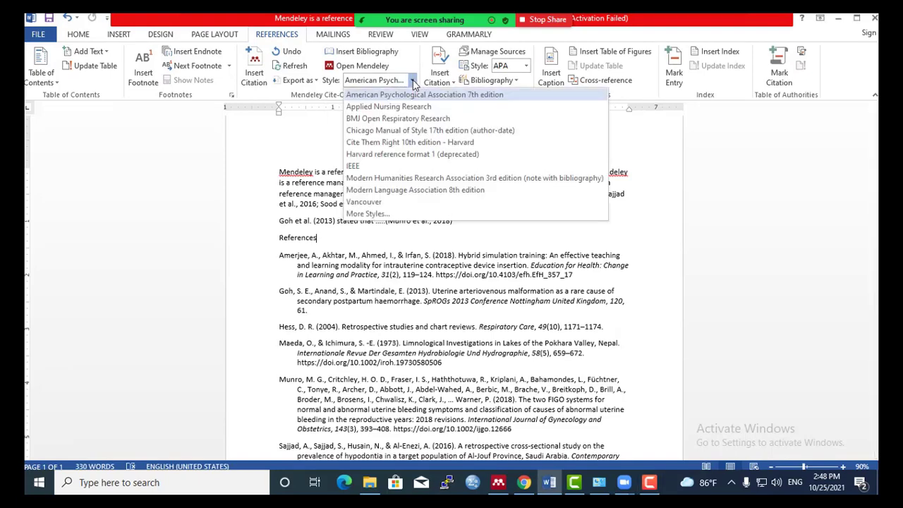
{"action": "left_click", "coordinate": [390, 216]}
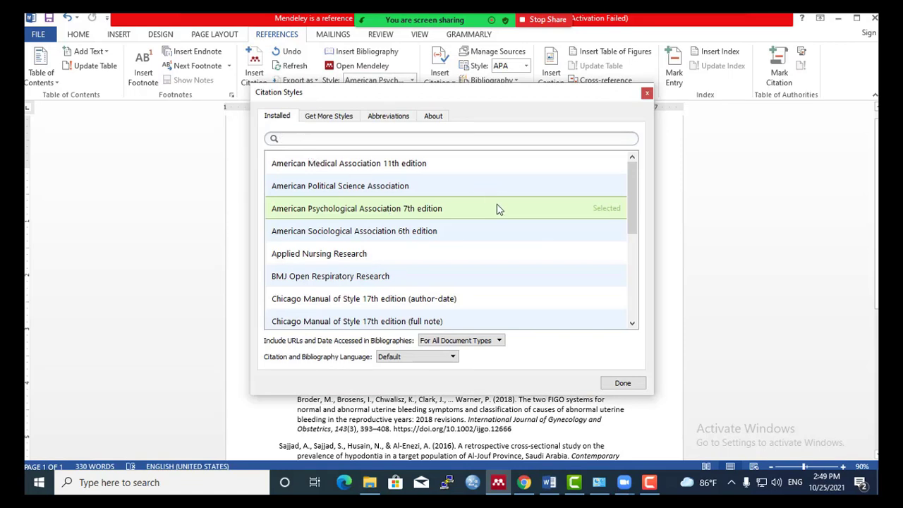
{"action": "scroll", "coordinate": [498, 208], "scroll_direction": "down", "scroll_amount": 5}
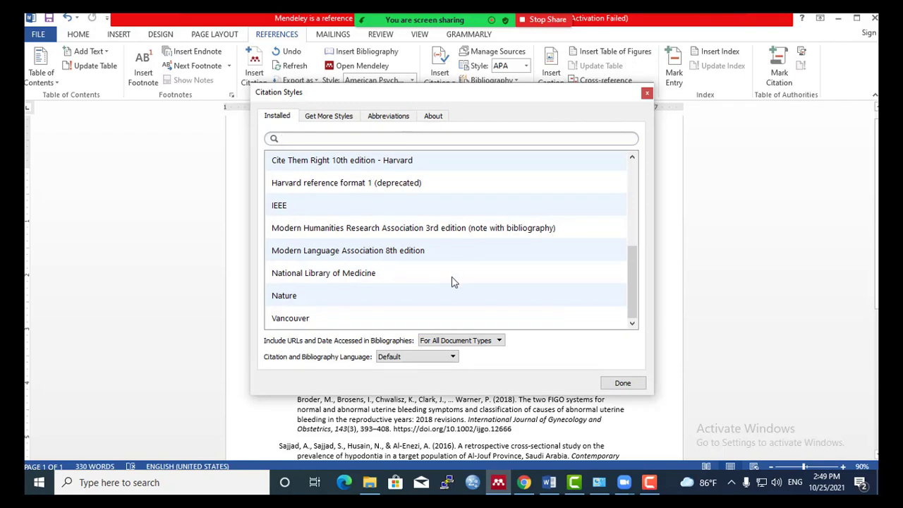
{"action": "left_click", "coordinate": [316, 276]}
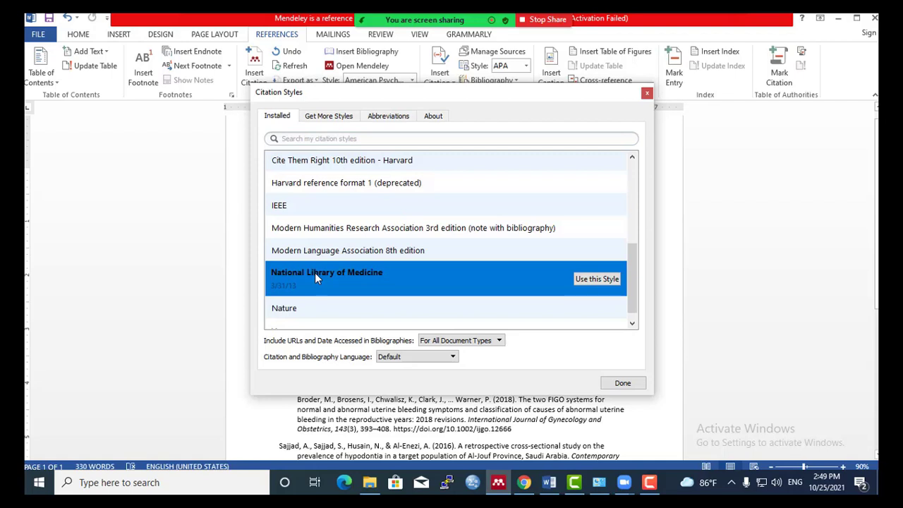
{"action": "left_click", "coordinate": [597, 280]}
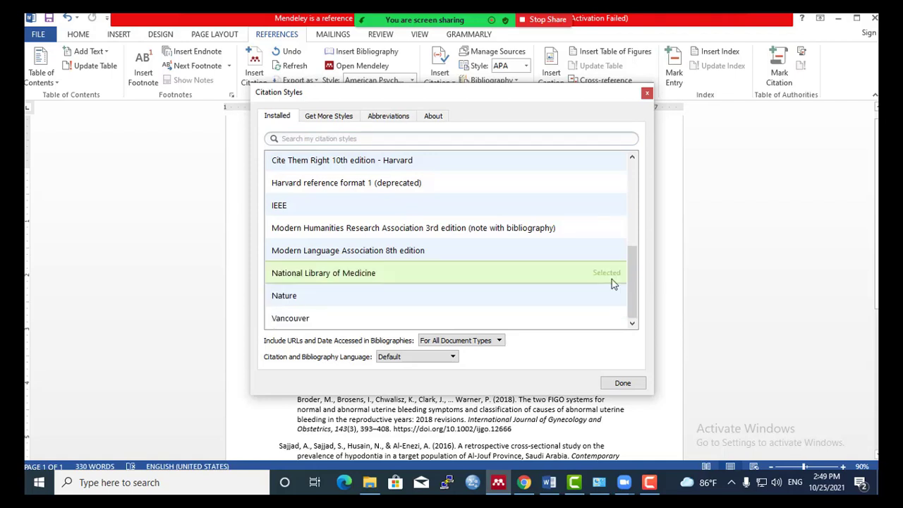
{"action": "left_click", "coordinate": [623, 386]}
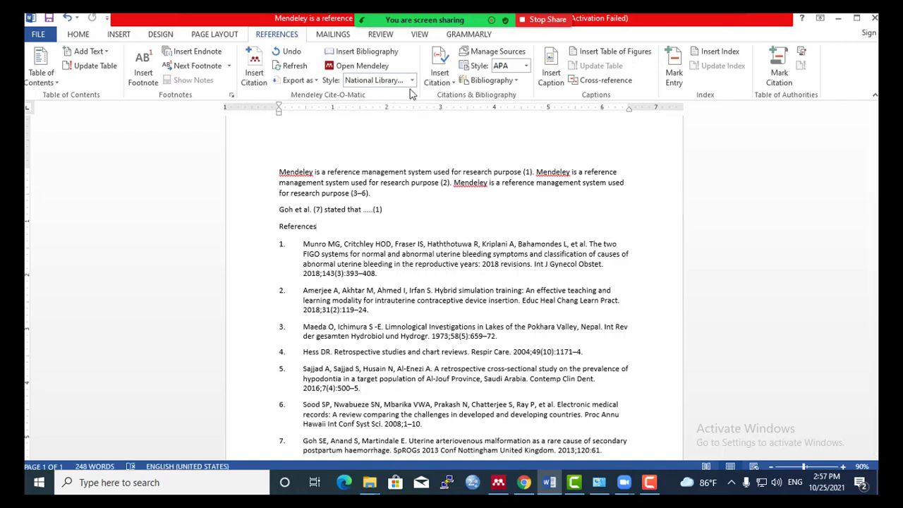
- Search the additional Mendeley citation styles for "BMJ" and install the BMJ Supportive & Palliative Care style
{"action": "left_click", "coordinate": [412, 80]}
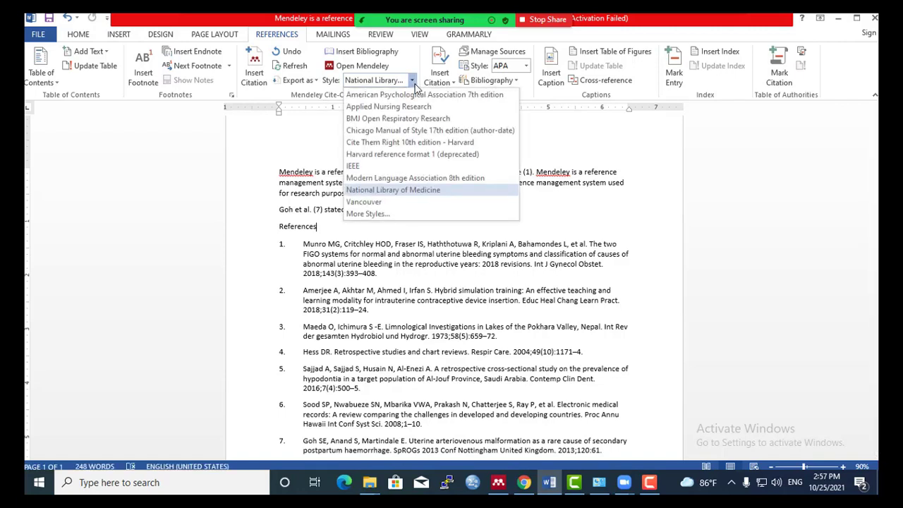
{"action": "left_click", "coordinate": [367, 213]}
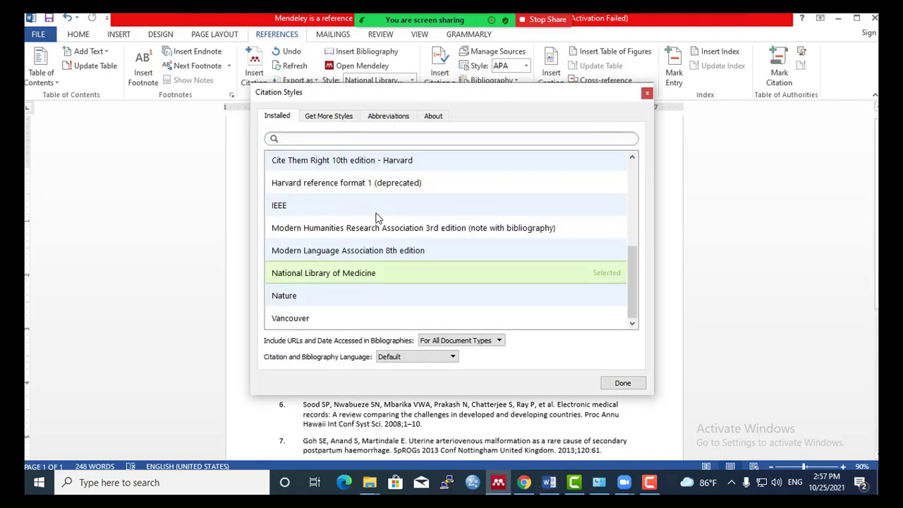
{"action": "left_click", "coordinate": [329, 119]}
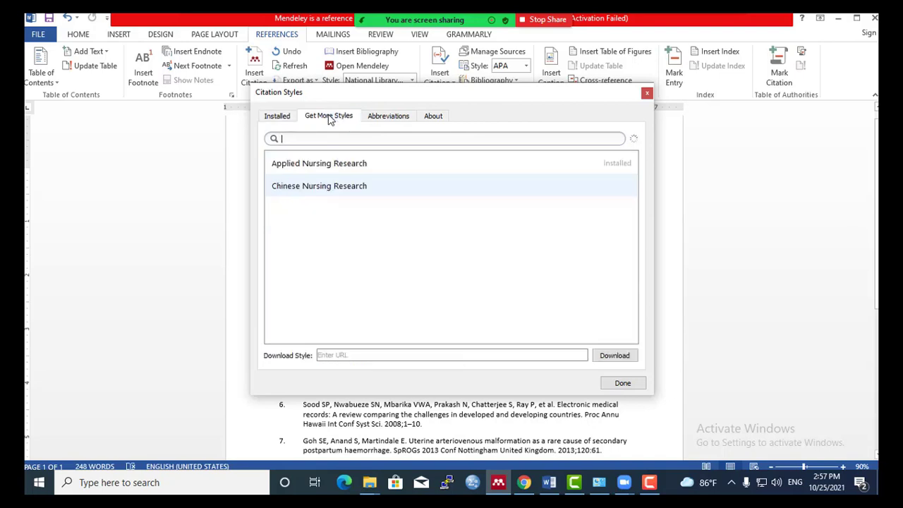
{"action": "left_click", "coordinate": [310, 141]}
{"action": "type", "text": "BMJ"}
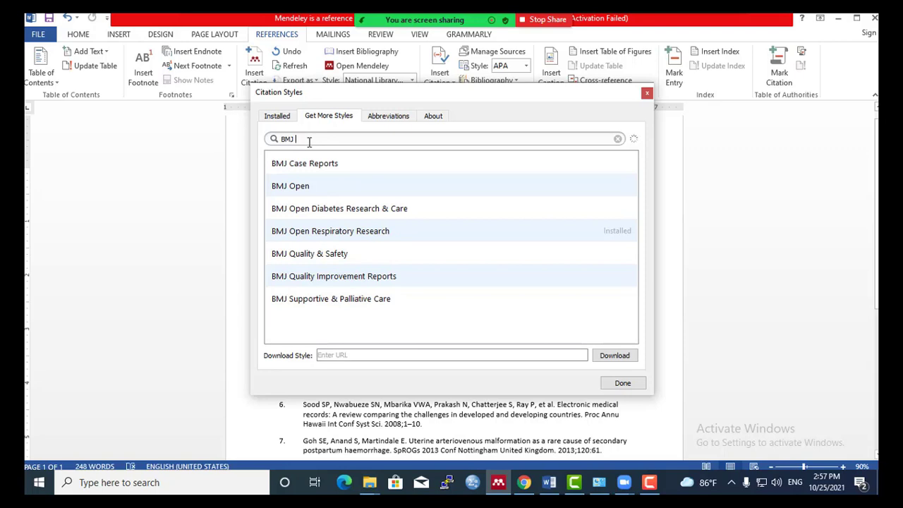
{"action": "left_click", "coordinate": [321, 299]}
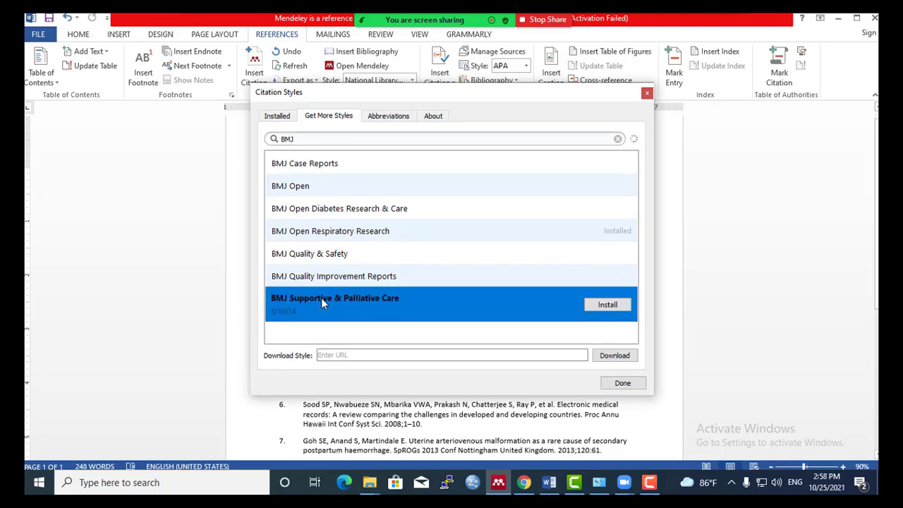
{"action": "left_click", "coordinate": [614, 304]}
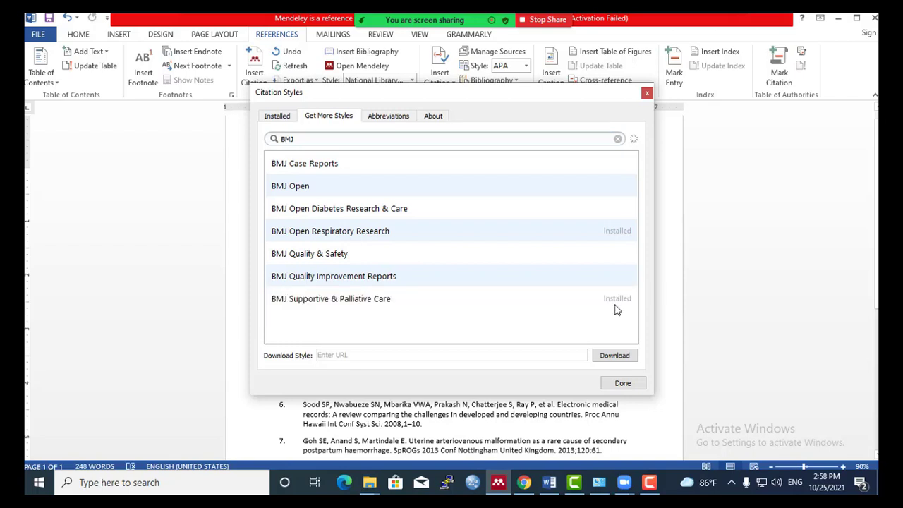
- Apply the installed BMJ Supportive & Palliative Care style to the document's citations and bibliography
{"action": "left_click", "coordinate": [273, 114]}
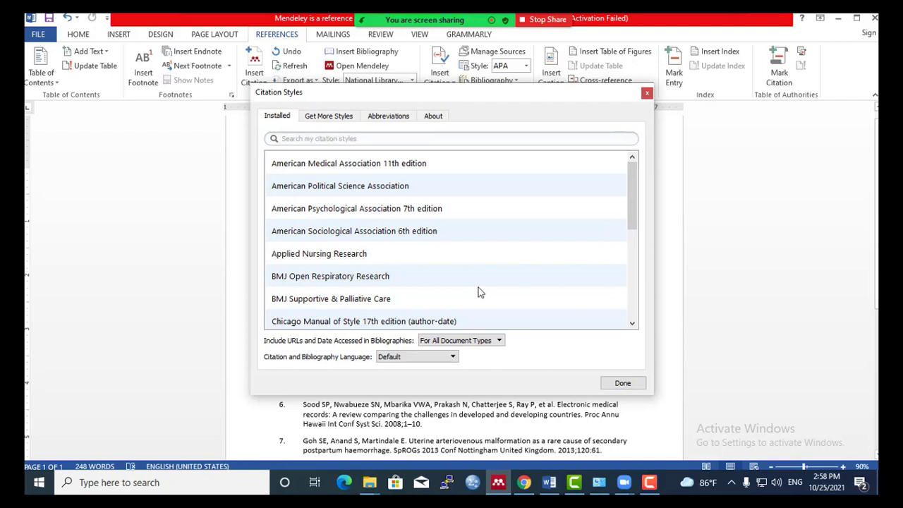
{"action": "left_click", "coordinate": [342, 299]}
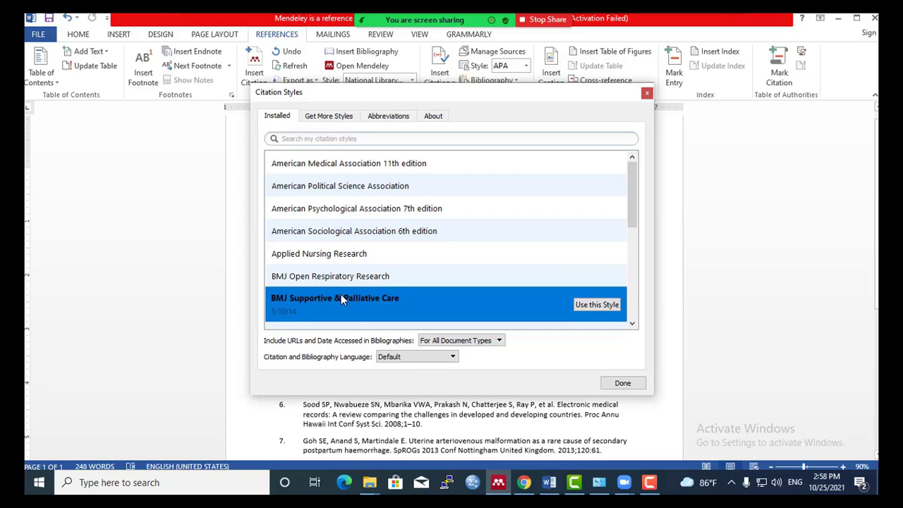
{"action": "left_click", "coordinate": [603, 307]}
{"action": "left_click", "coordinate": [623, 382]}
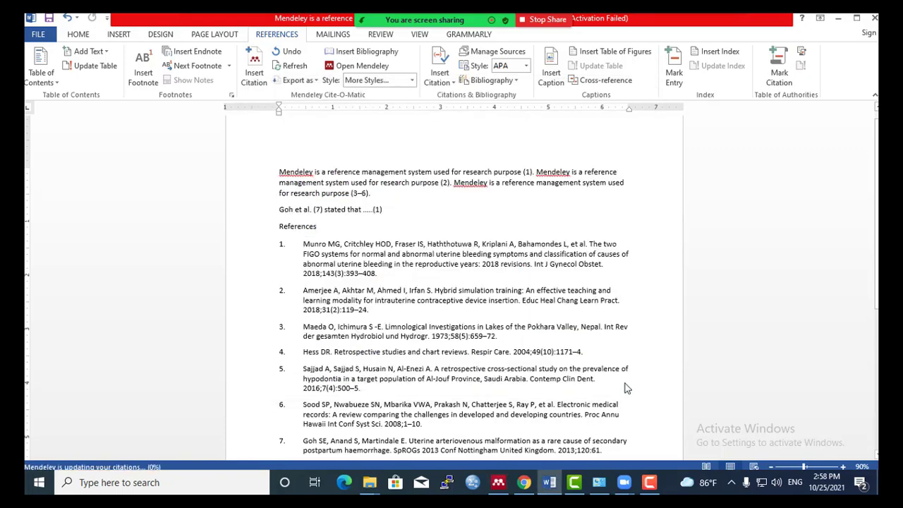
{"action": "left_click", "coordinate": [412, 80]}
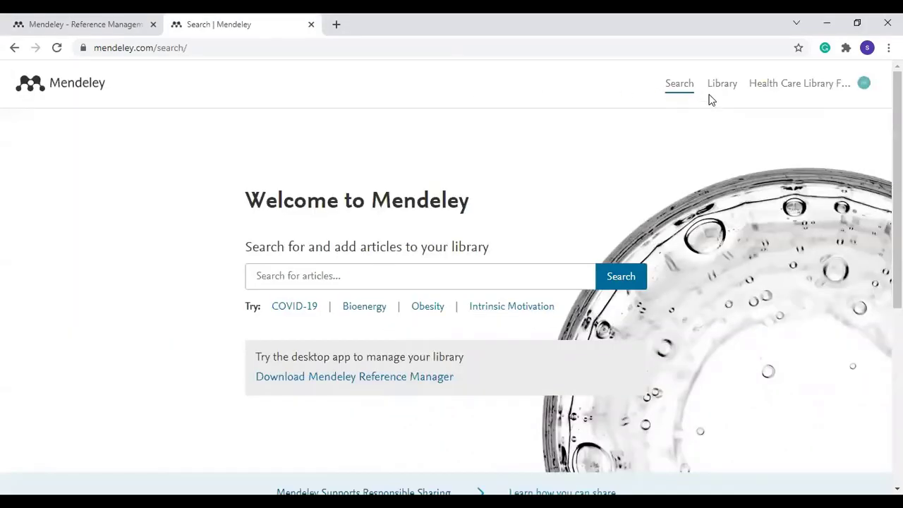
- Open the library on the Mendeley website and look through all its references
{"action": "left_click", "coordinate": [720, 92]}
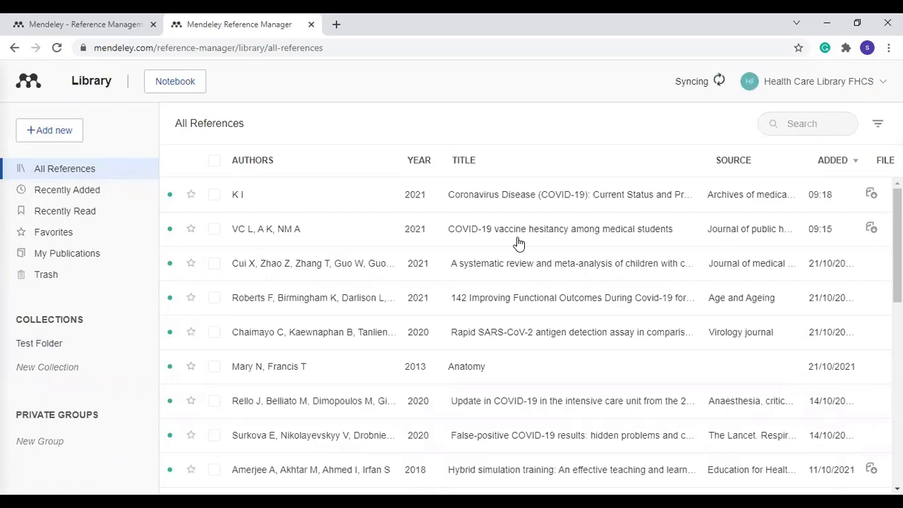
{"action": "scroll", "coordinate": [517, 244], "scroll_direction": "down", "scroll_amount": 2}
{"action": "scroll", "coordinate": [518, 244], "scroll_direction": "up", "scroll_amount": 2}
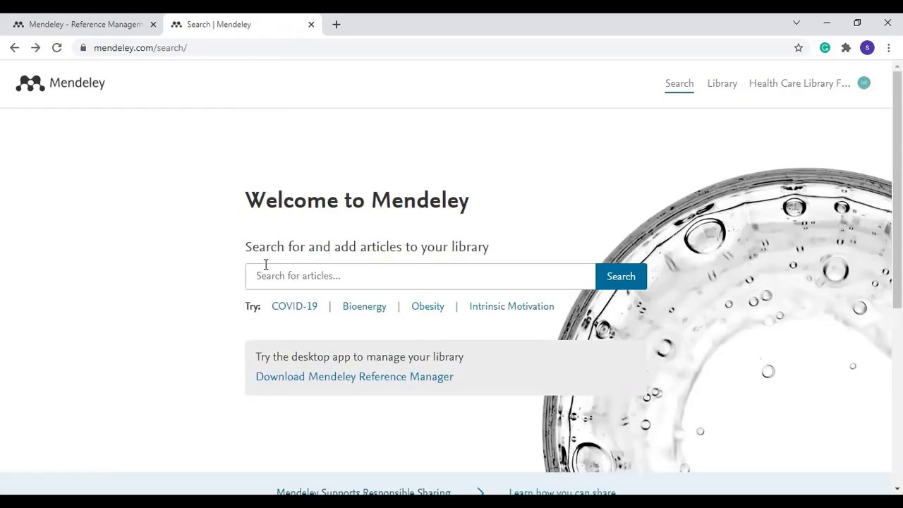
- Search the Mendeley website's article catalogue for "Covid 19 and Vaccine"
{"action": "left_click", "coordinate": [416, 275]}
{"action": "type", "text": "Covid 19 and Vaccine"}
{"action": "left_click", "coordinate": [630, 282]}
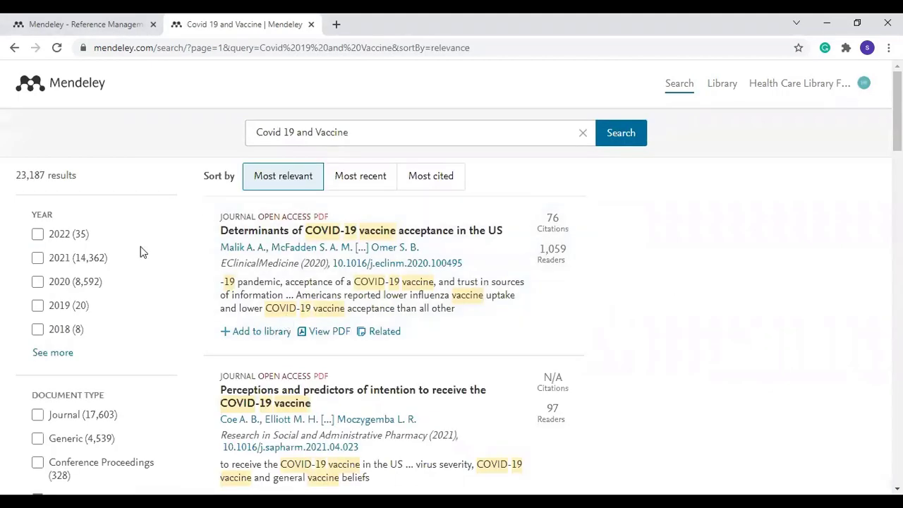
- Review the filters for the article results and limit the access type to Open Access
{"action": "scroll", "coordinate": [108, 233], "scroll_direction": "down", "scroll_amount": 1}
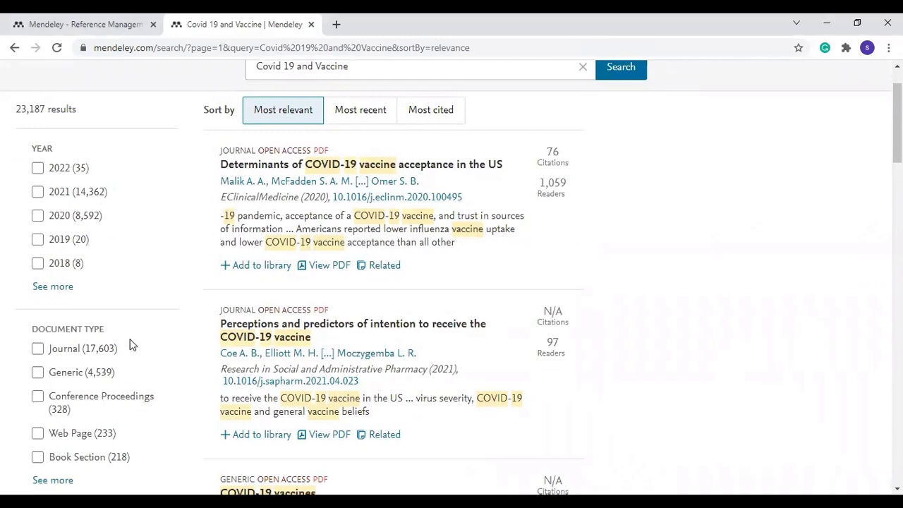
{"action": "scroll", "coordinate": [130, 347], "scroll_direction": "down", "scroll_amount": 1}
{"action": "scroll", "coordinate": [130, 353], "scroll_direction": "down", "scroll_amount": 5}
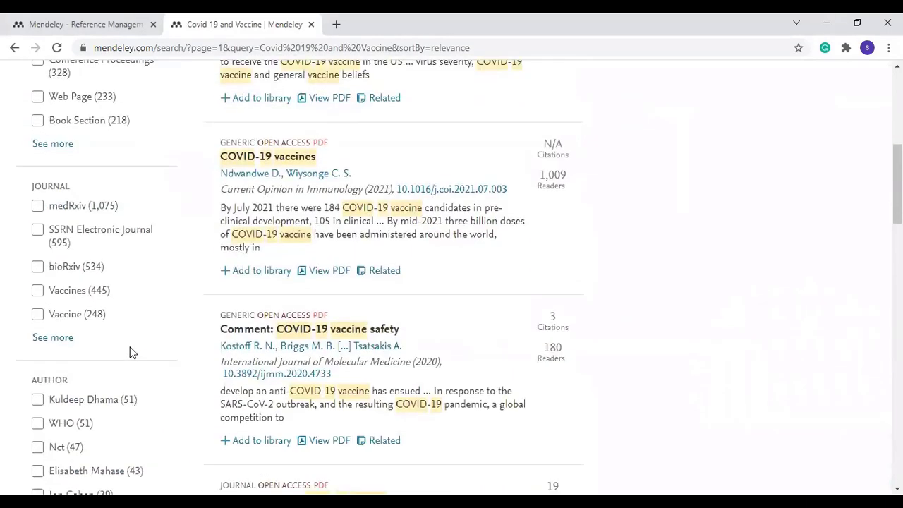
{"action": "scroll", "coordinate": [141, 425], "scroll_direction": "down", "scroll_amount": 4}
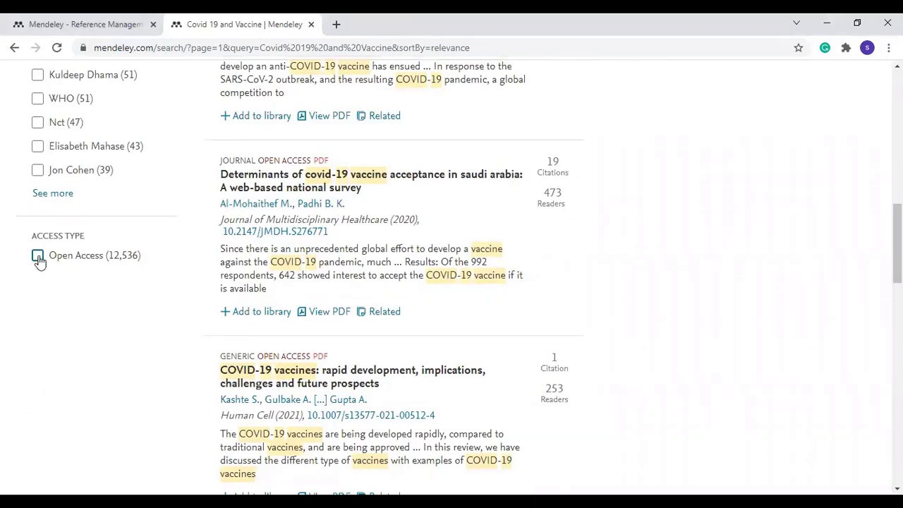
{"action": "left_click", "coordinate": [39, 257]}
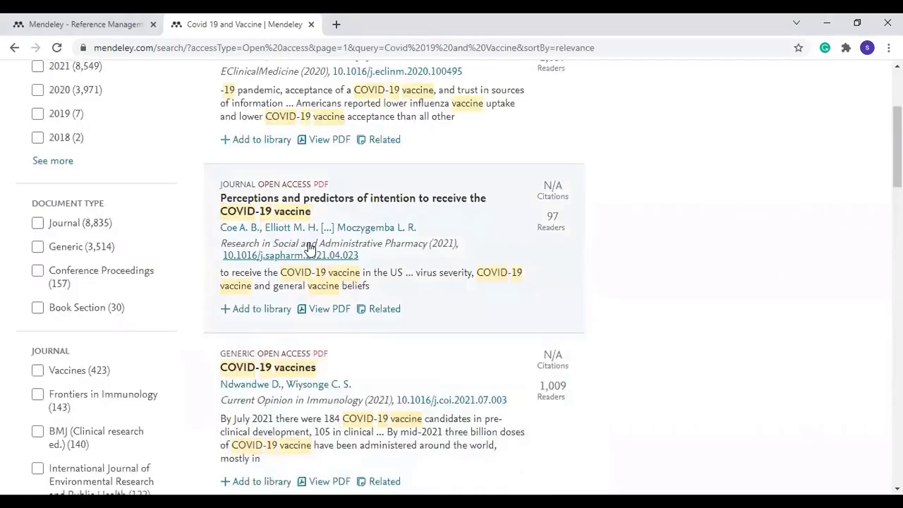
- Open the details of "Perceptions and predictors of intention to receive the COVID-19 vaccine" and add the article to the library
{"action": "left_click", "coordinate": [266, 206]}
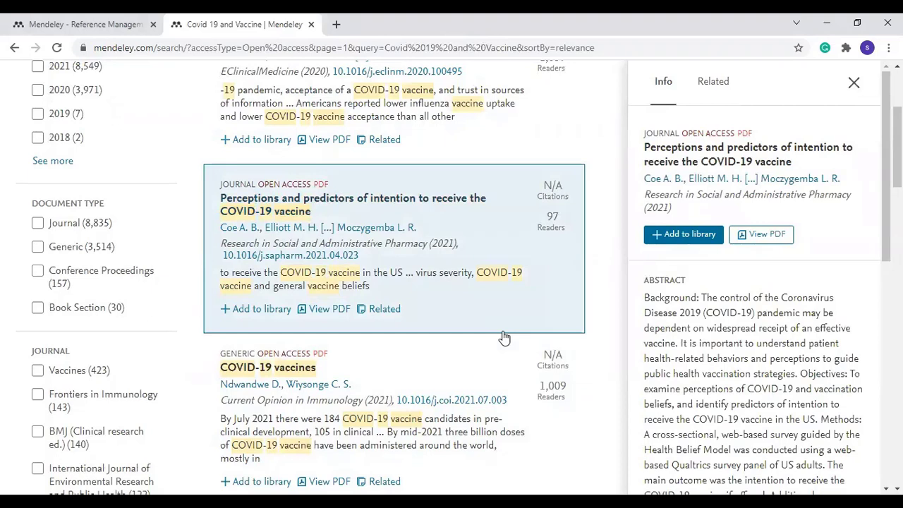
{"action": "left_click", "coordinate": [707, 241]}
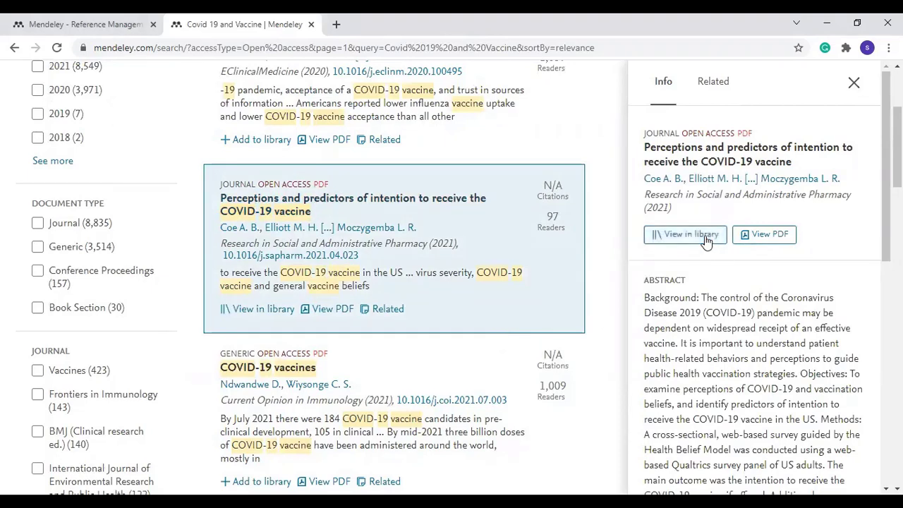